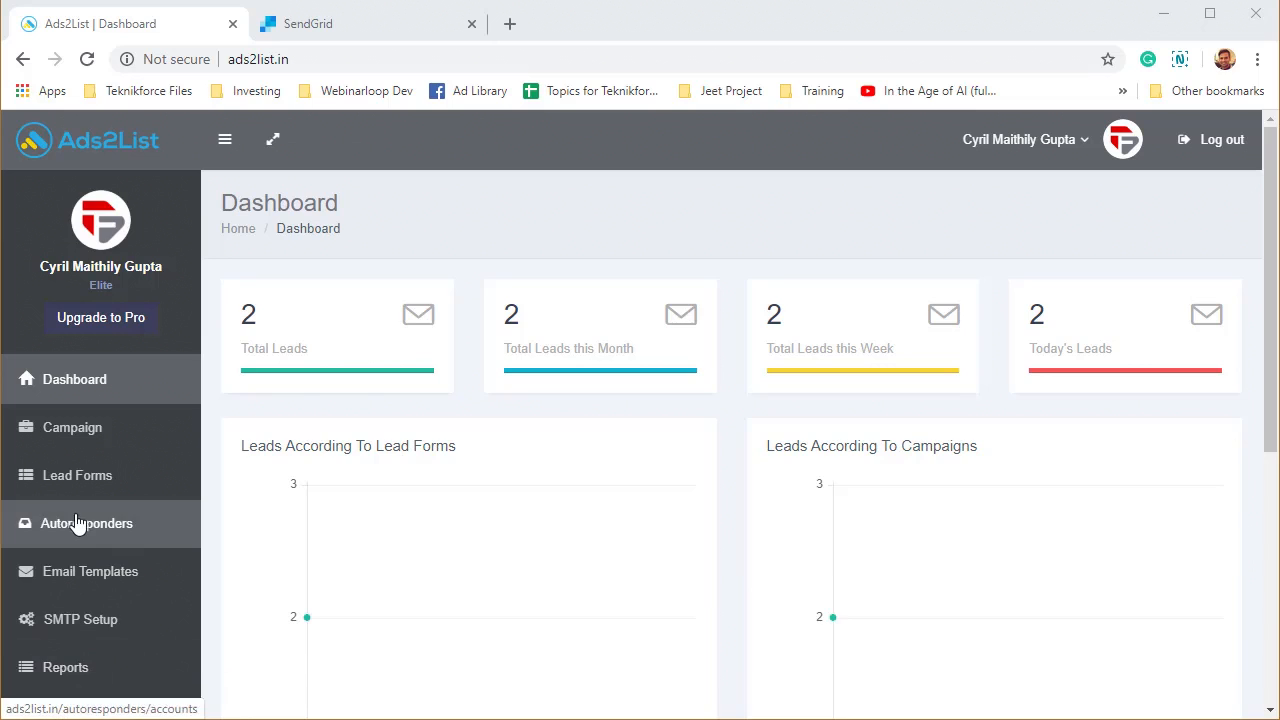
# Go to the autoresponder management page and start adding a new autoresponder
pyautogui.scroll(-1, 85, 500)
pyautogui.scroll(1, 80, 423)
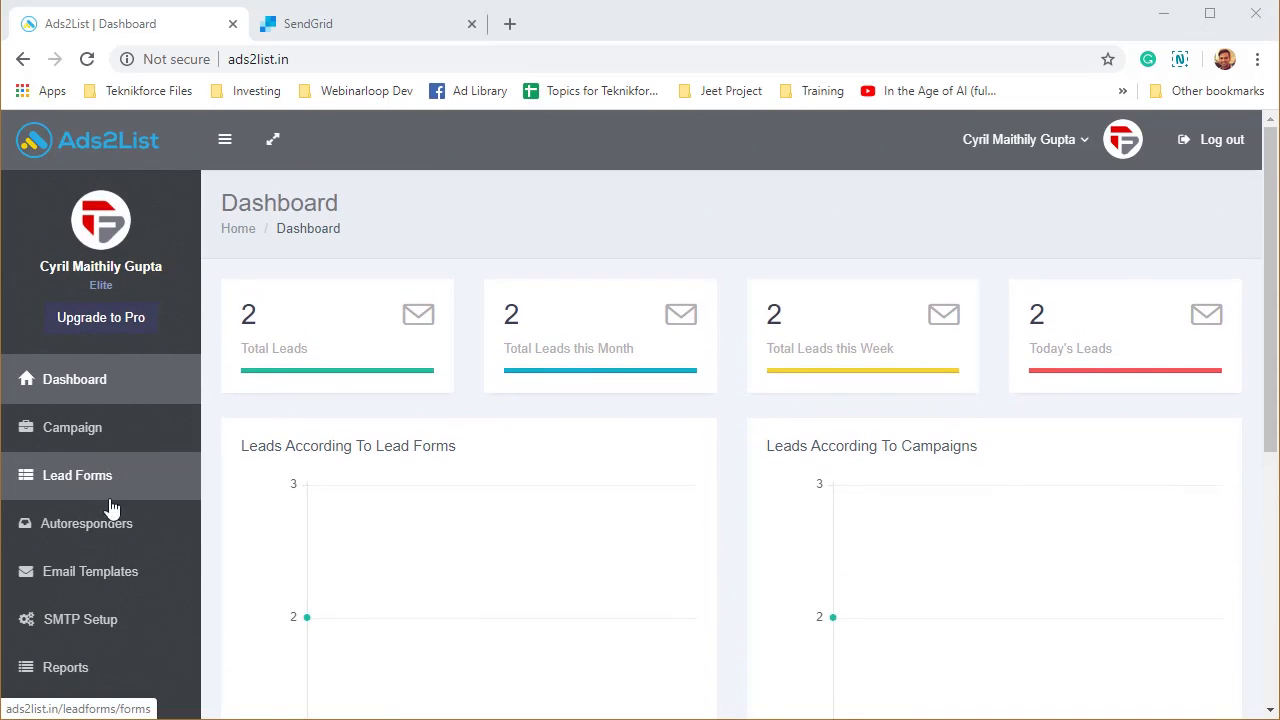
pyautogui.click(107, 545)
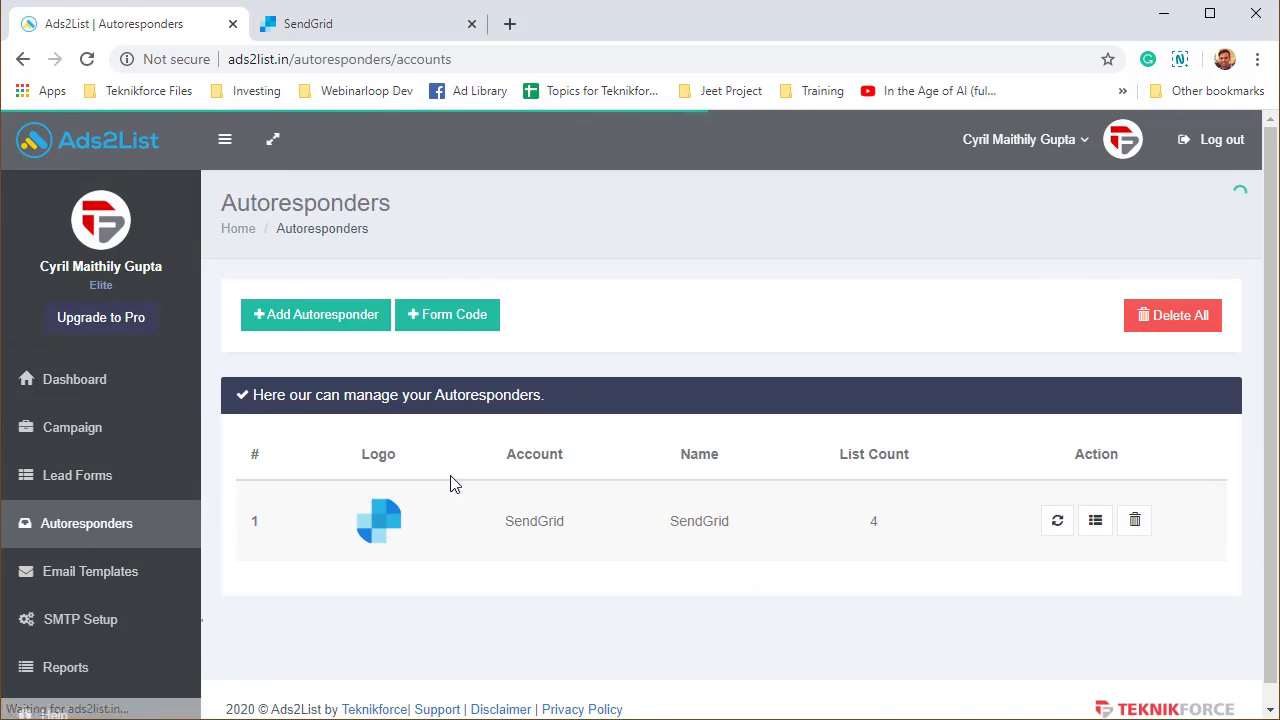
pyautogui.scroll(-1, 307, 480)
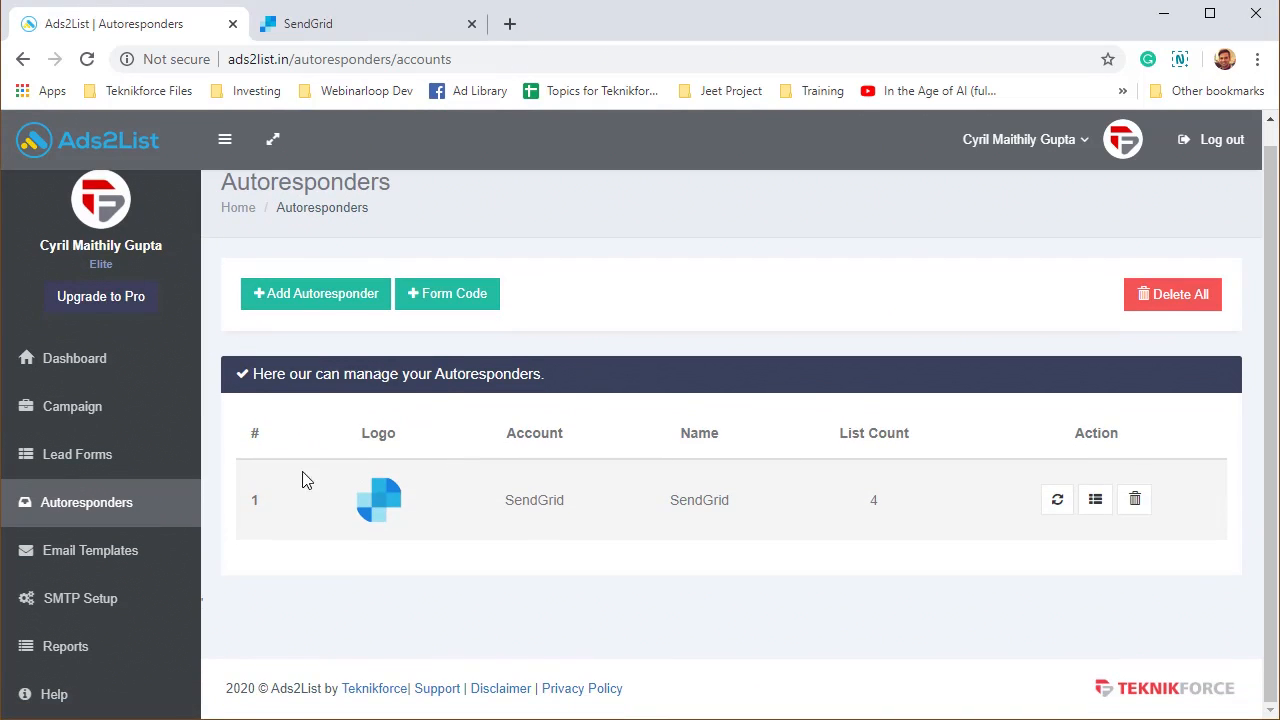
pyautogui.doubleClick(527, 510)
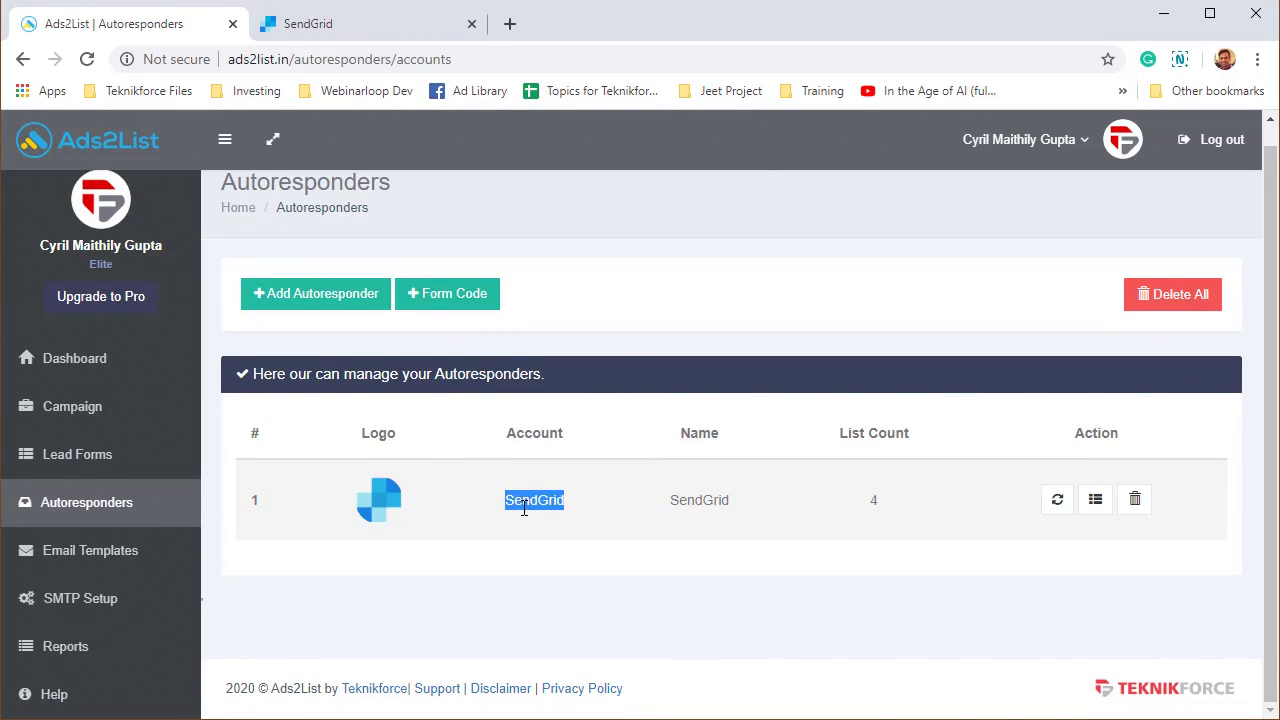
pyautogui.click(628, 573)
pyautogui.click(354, 293)
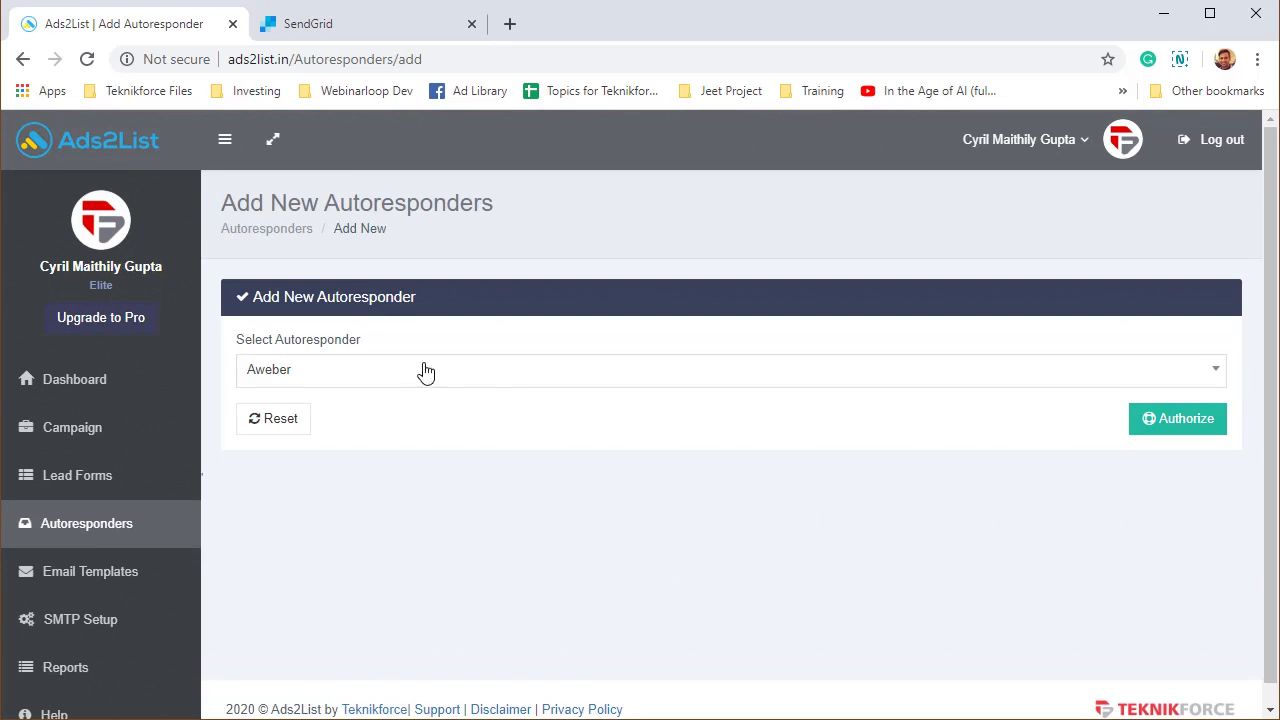
# Search the available autoresponder services for "send" and choose SendGrid as the new autoresponder
pyautogui.click(486, 371)
pyautogui.scroll(-1, 663, 510)
pyautogui.scroll(-5, 661, 507)
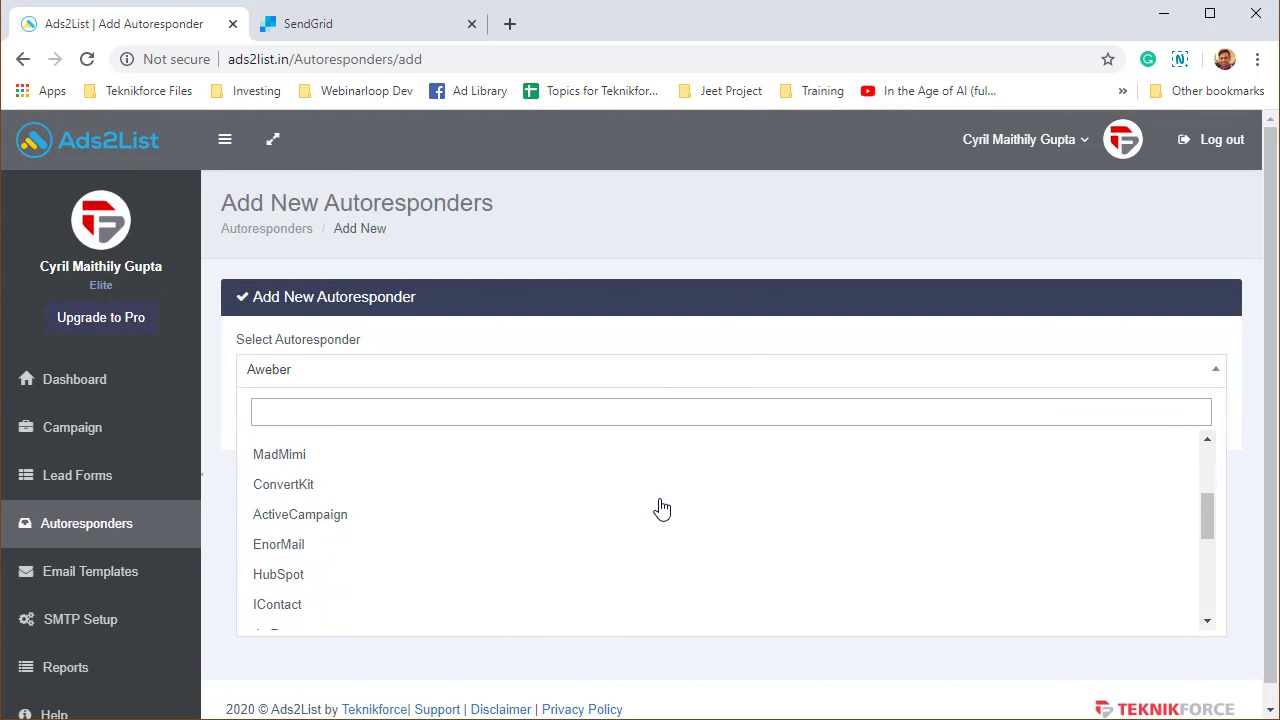
pyautogui.write('send')
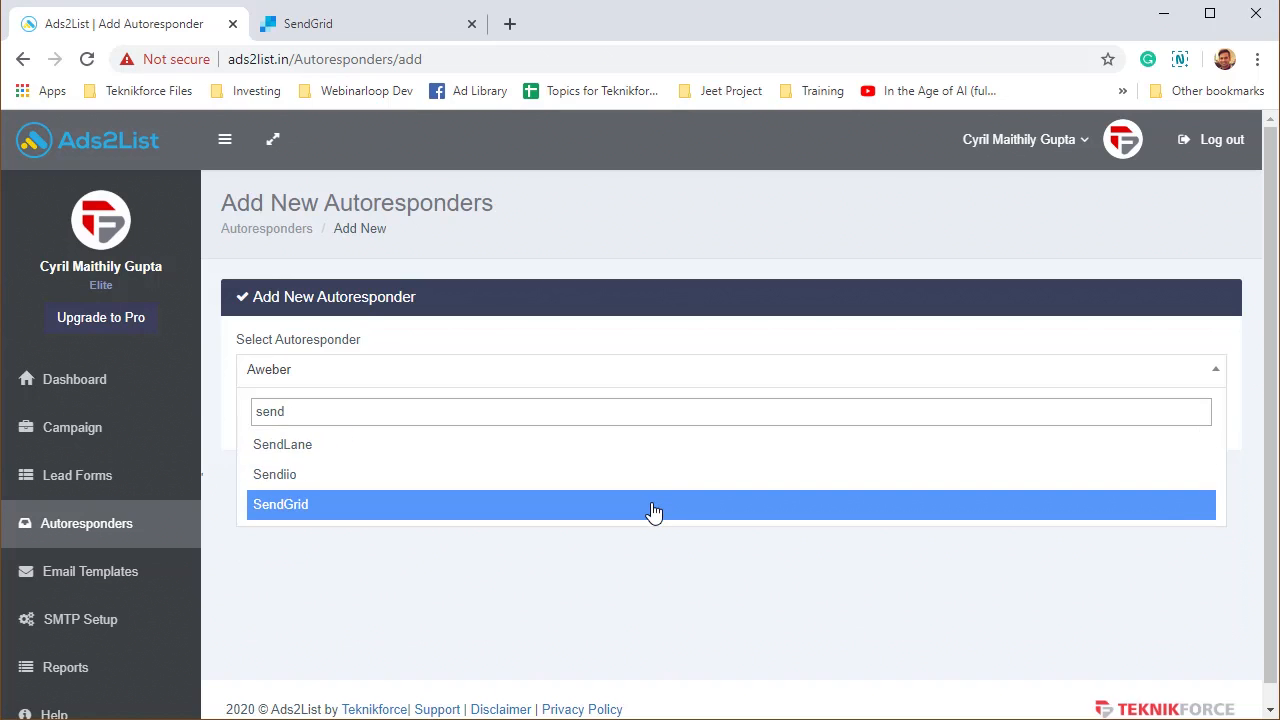
pyautogui.click(653, 508)
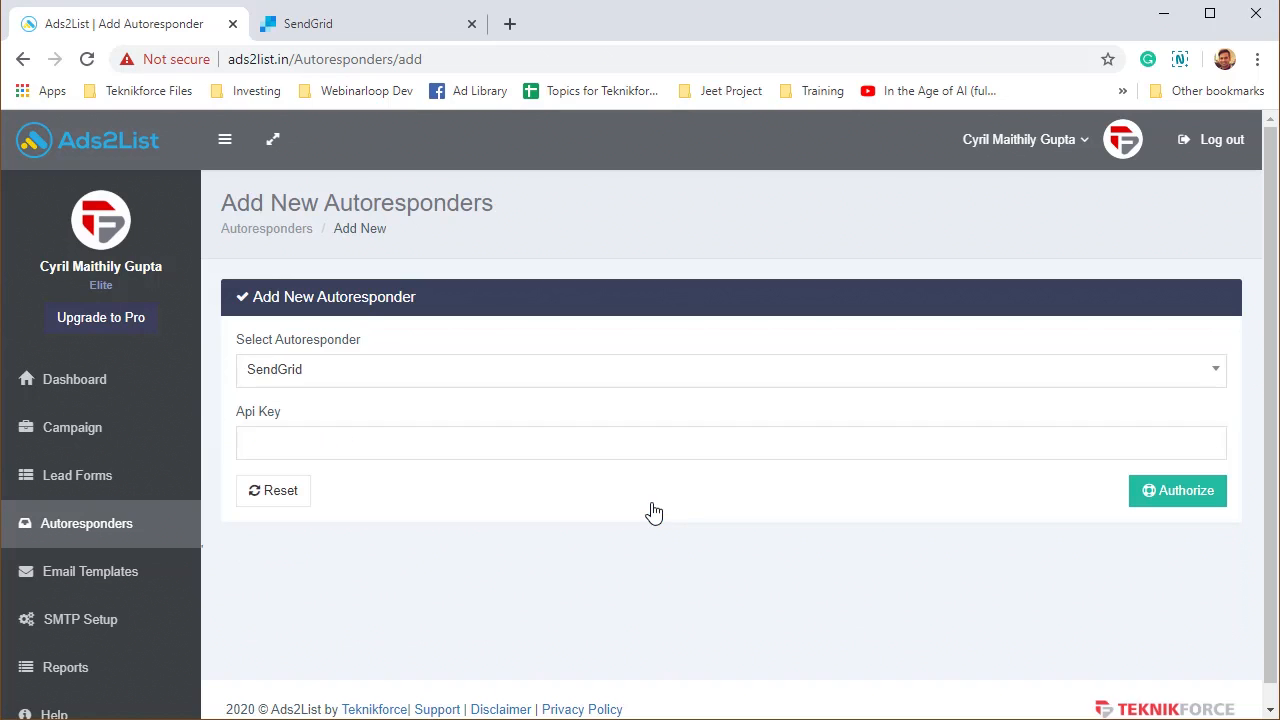
pyautogui.click(303, 444)
pyautogui.click(631, 608)
# Switch to SendGrid and set up a new API key with Restricted Access permissions
pyautogui.click(355, 25)
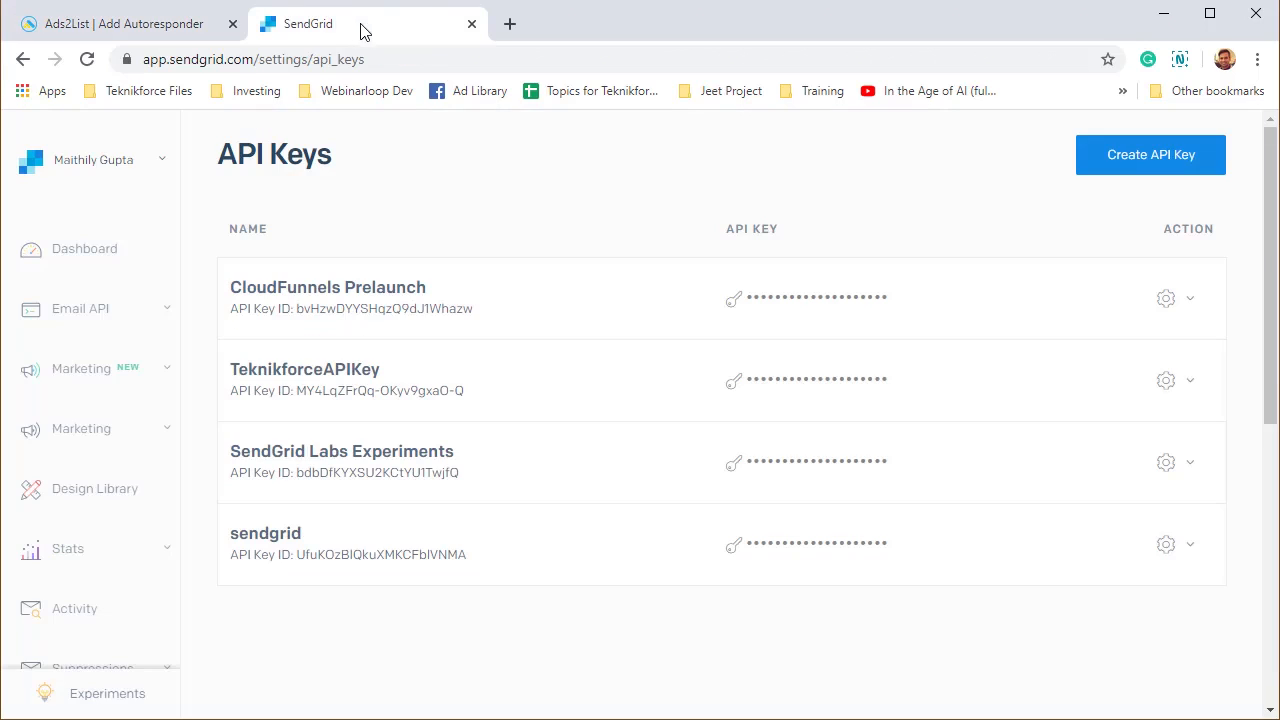
pyautogui.click(1118, 156)
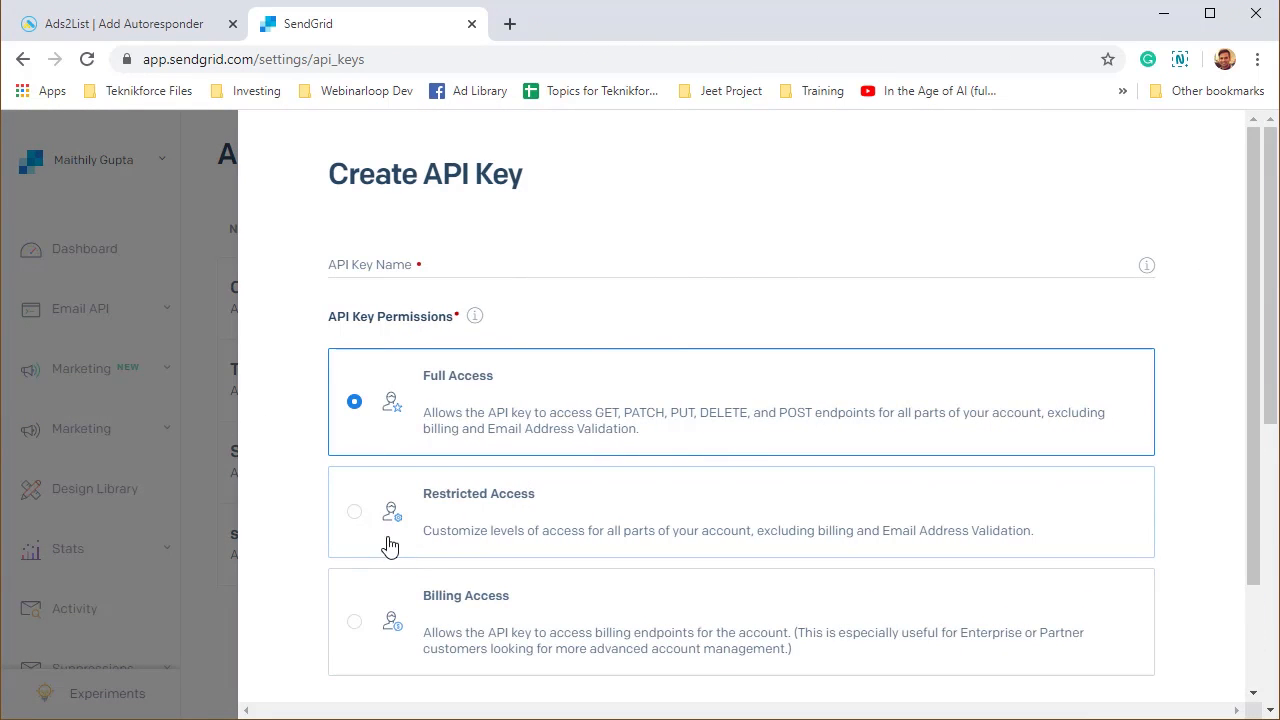
pyautogui.click(470, 553)
pyautogui.scroll(-10, 997, 383)
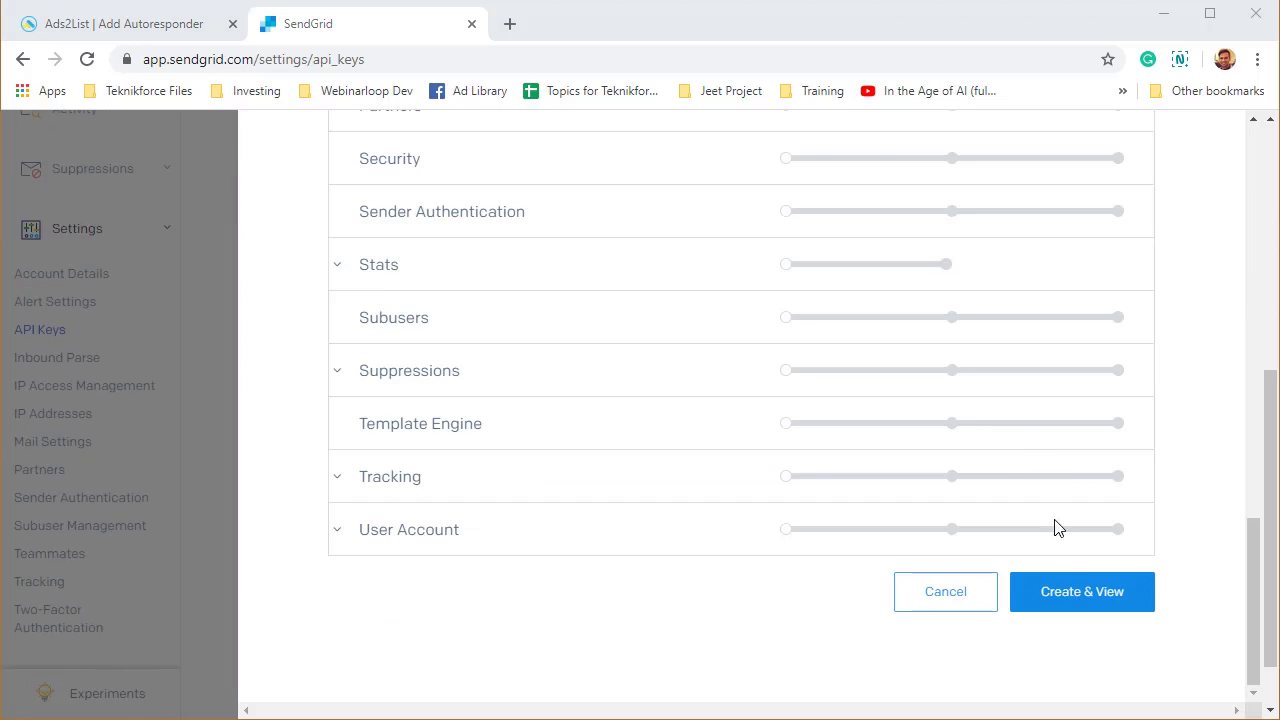
pyautogui.click(1094, 592)
# Name the API key "Test" and create it
pyautogui.click(534, 268)
pyautogui.write('Tes')
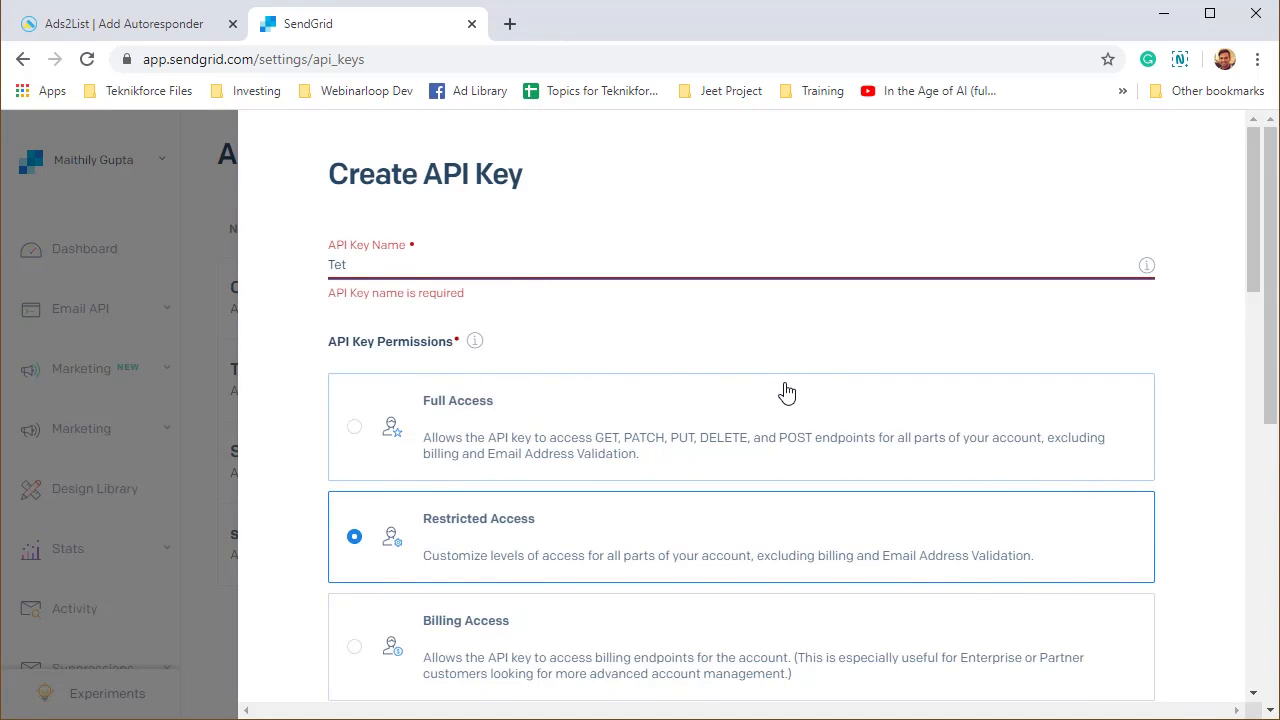
pyautogui.write('t')
pyautogui.scroll(-10, 1068, 557)
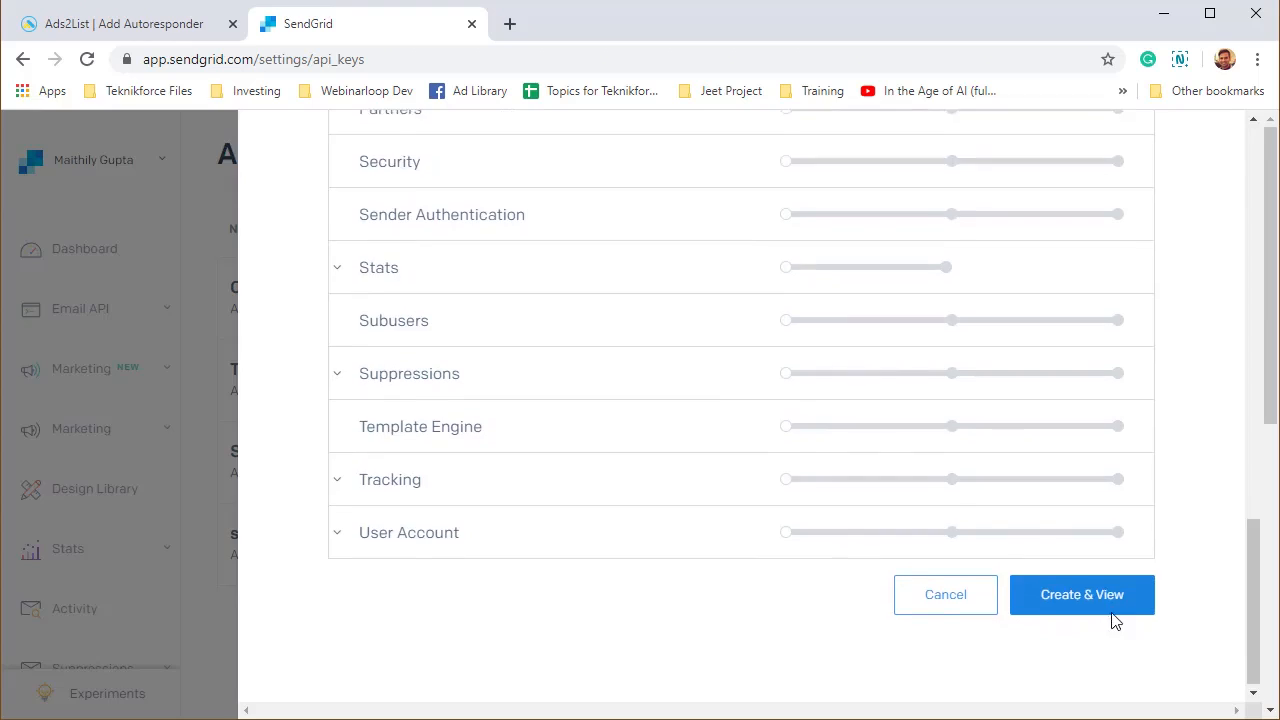
pyautogui.click(1100, 595)
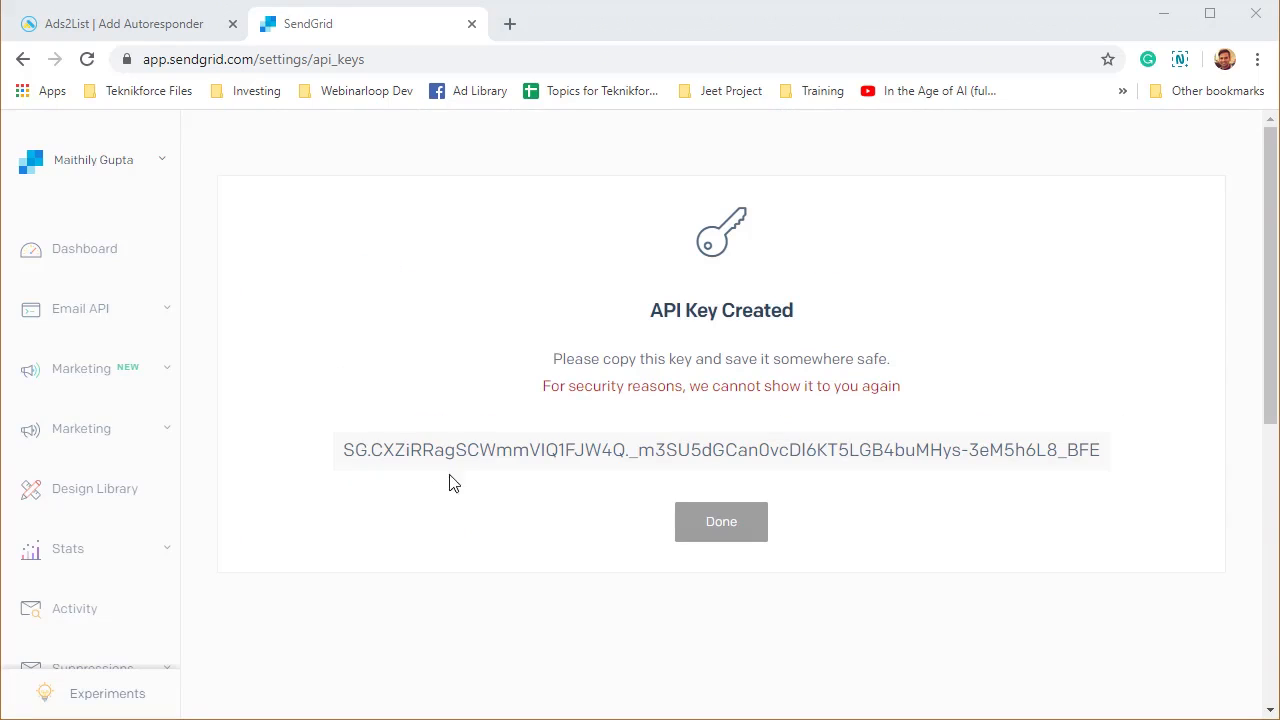
# Copy the newly created API key and paste it into the Api Key field of the new autoresponder in Ads2List
pyautogui.click(362, 450)
pyautogui.click(110, 30)
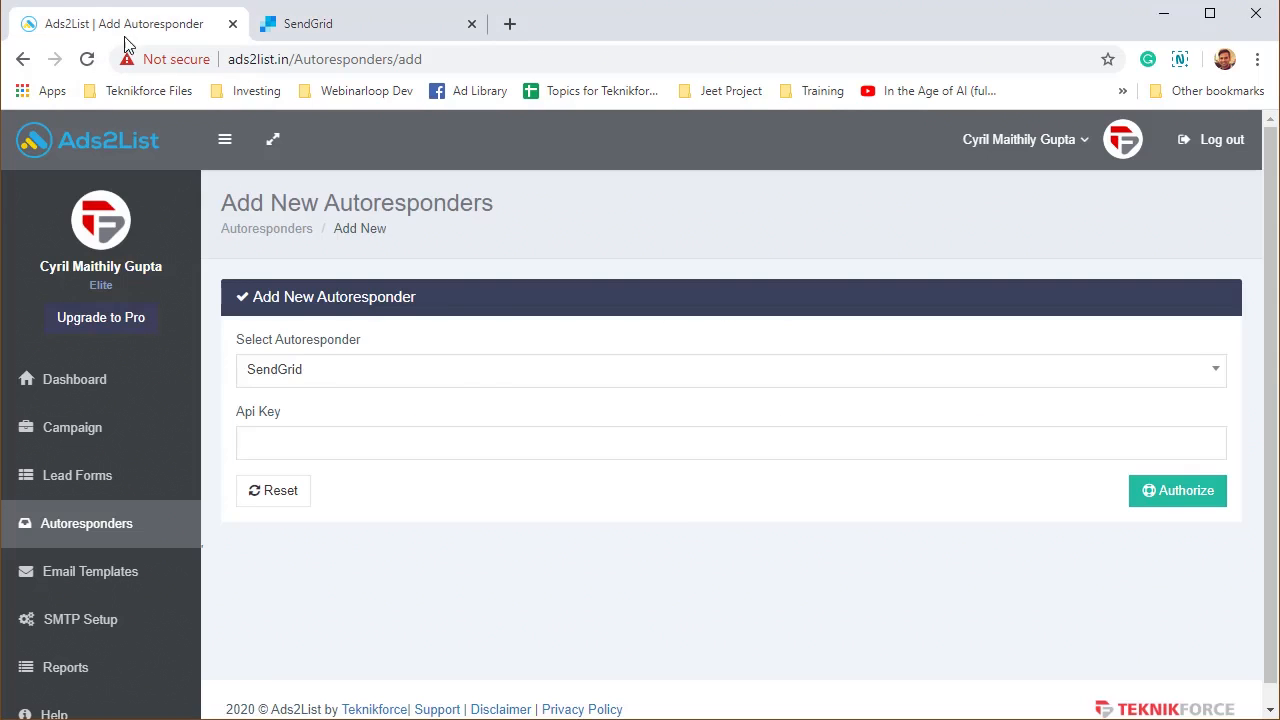
pyautogui.click(587, 437)
pyautogui.hotkey('ctrl', 'v')
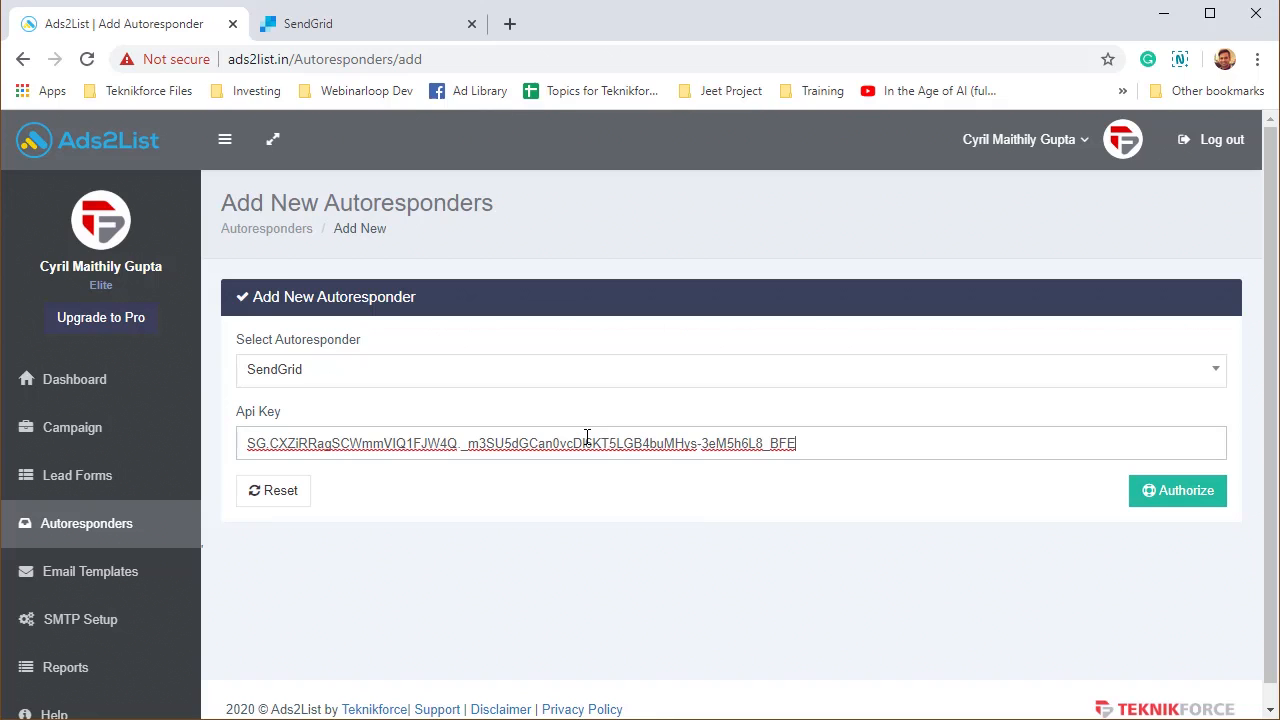
# Authorize the SendGrid autoresponder and sync new lists for the account just added
pyautogui.click(1185, 500)
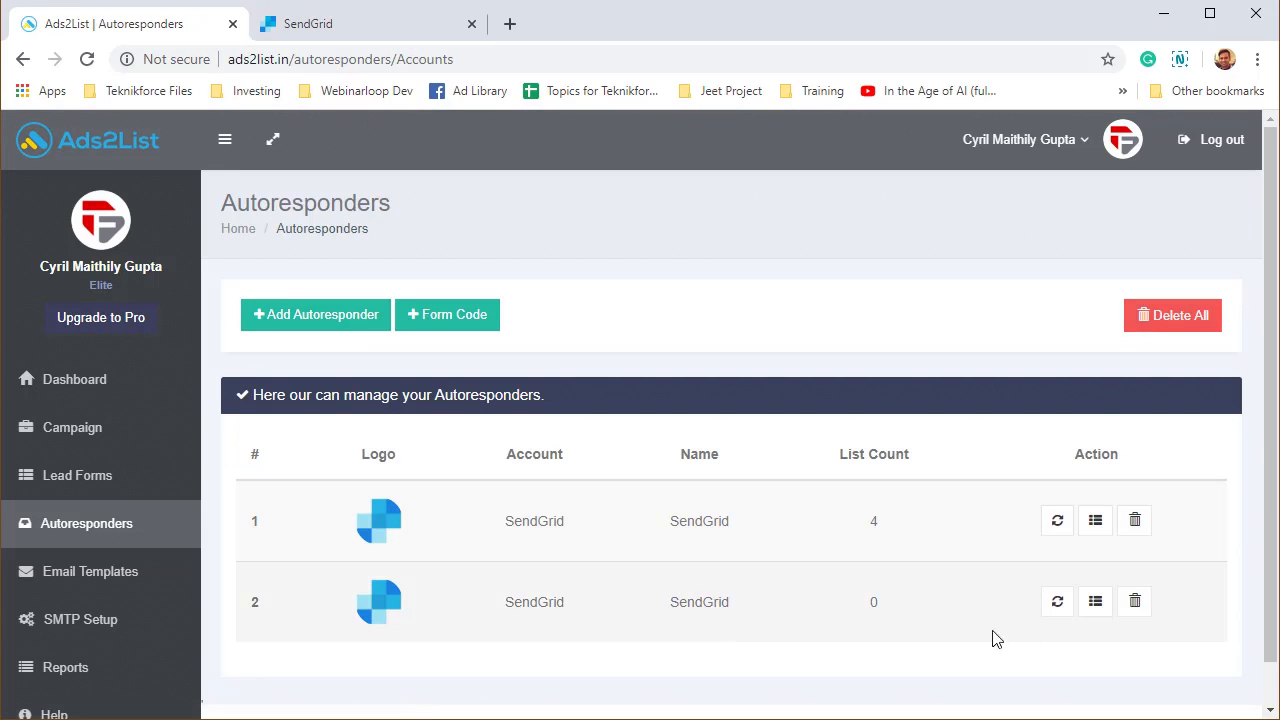
pyautogui.click(1057, 606)
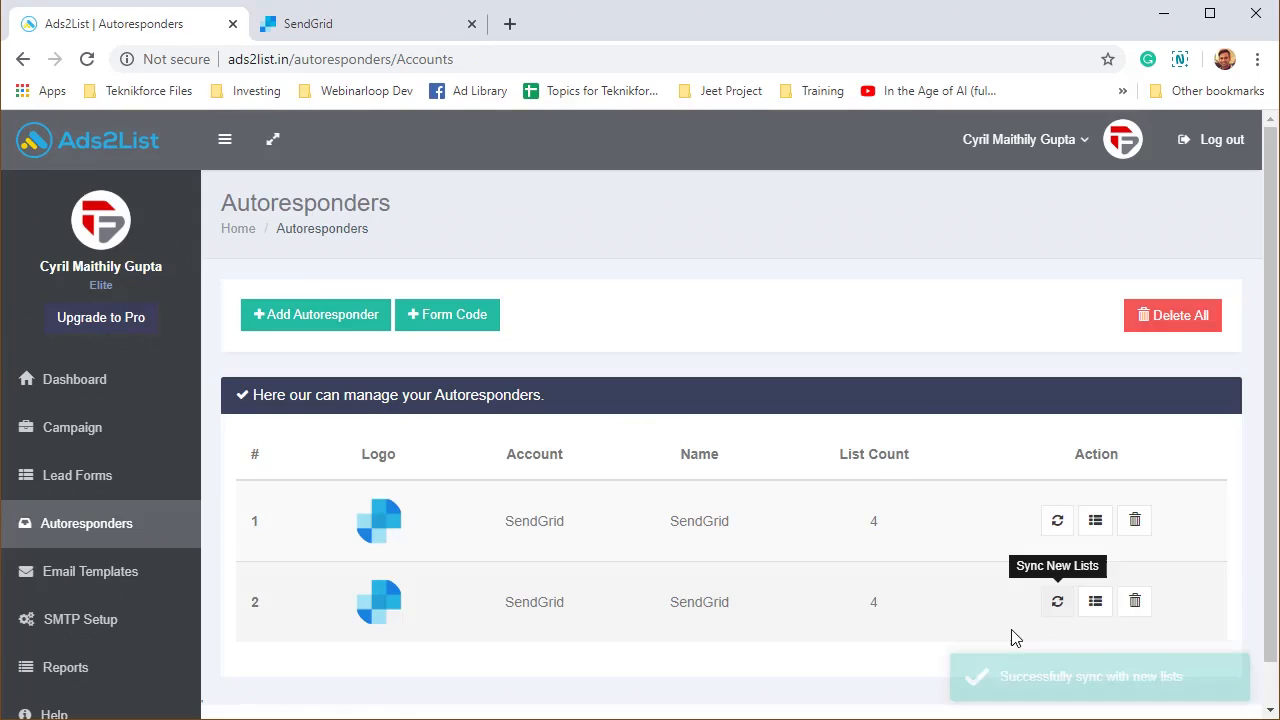
pyautogui.moveTo(883, 607); pyautogui.dragTo(866, 607)
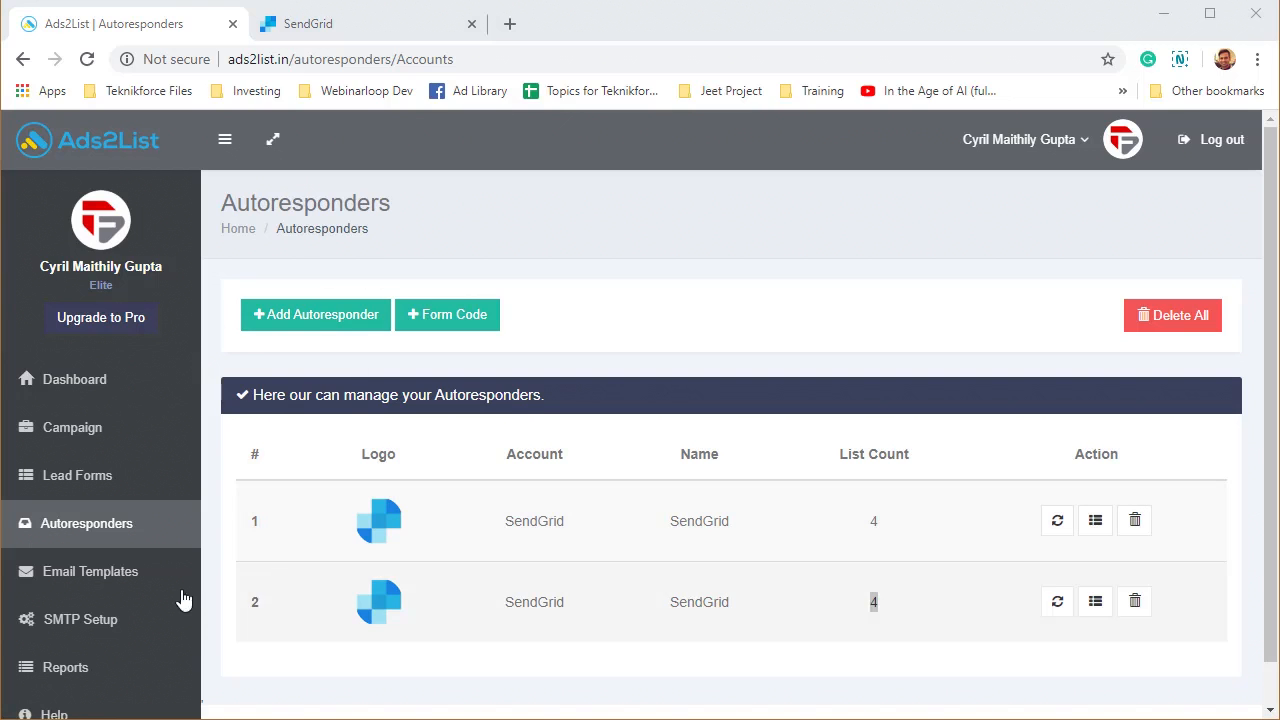
# Add a new lead form named "My lead form"
pyautogui.scroll(-1, 150, 600)
pyautogui.click(48, 447)
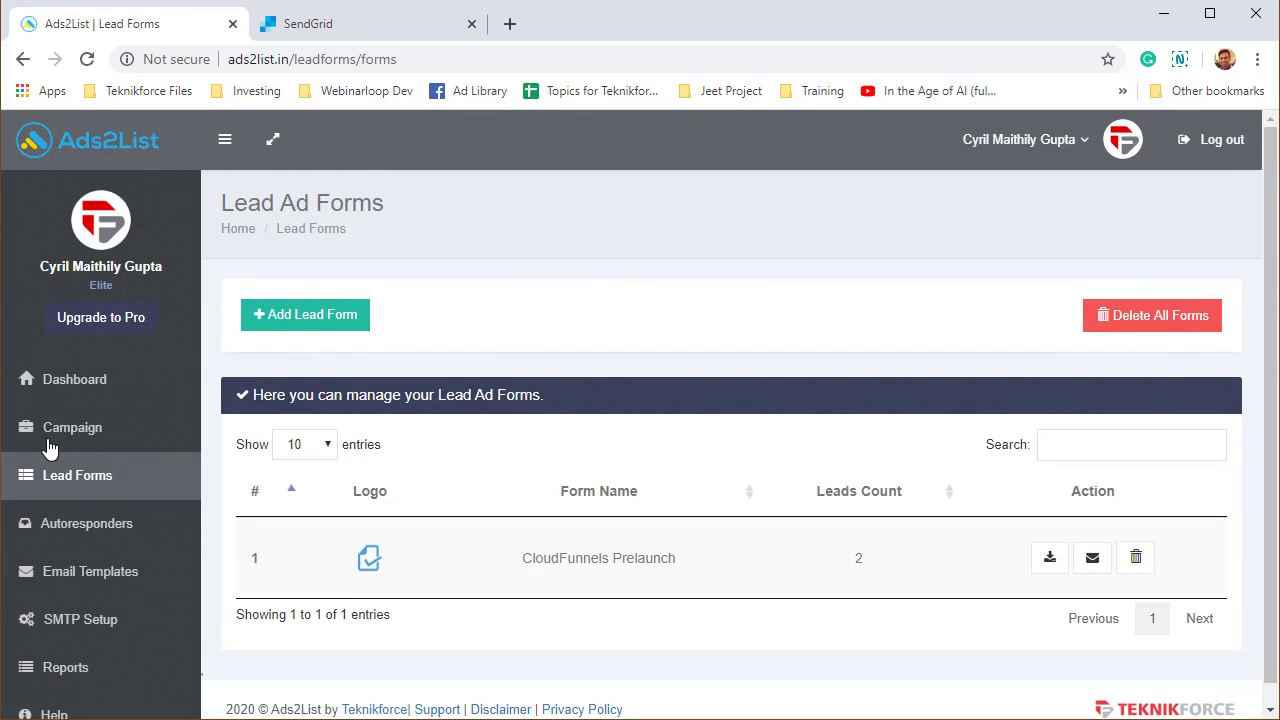
pyautogui.scroll(-1, 594, 491)
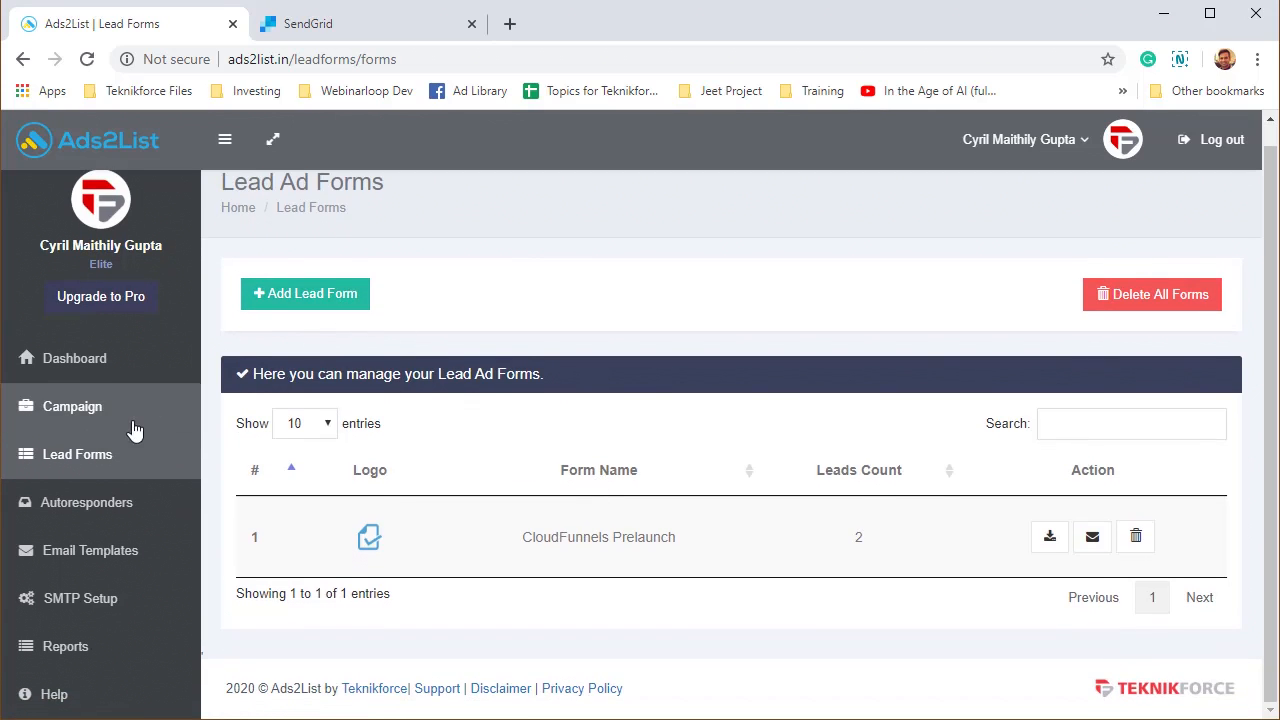
pyautogui.click(284, 300)
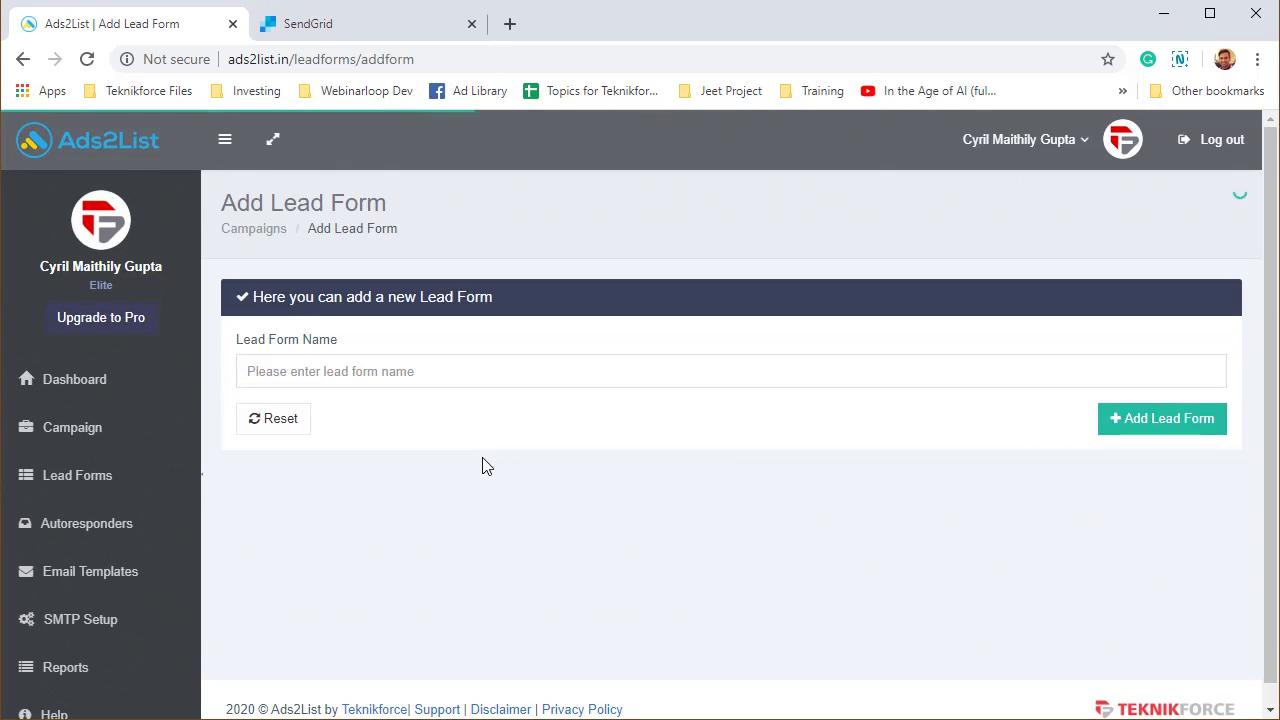
pyautogui.click(972, 368)
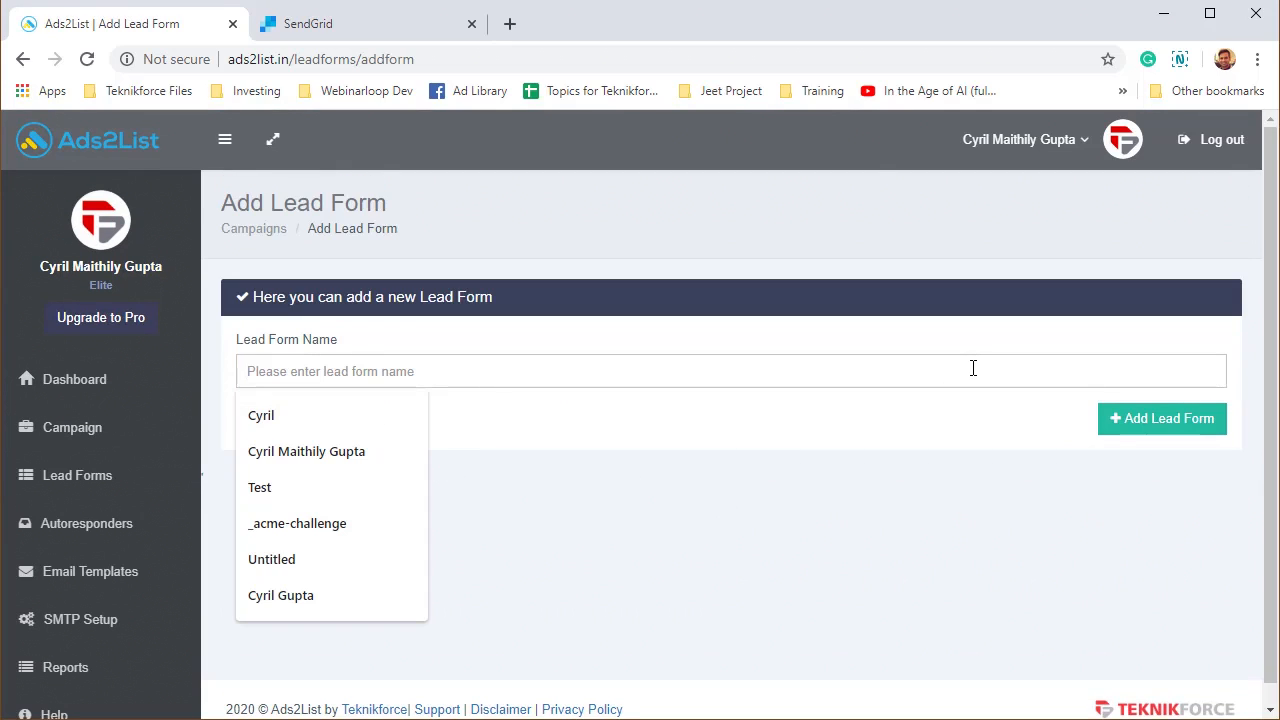
pyautogui.write('My lead form')
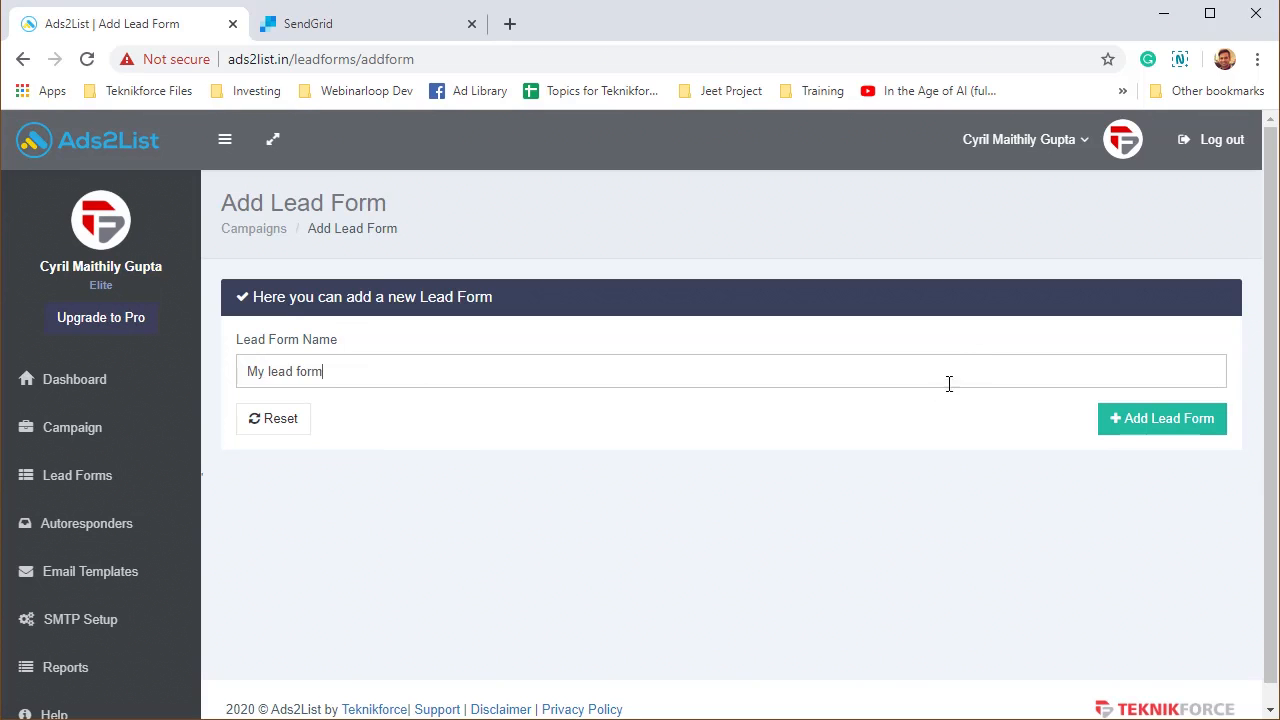
pyautogui.click(1180, 420)
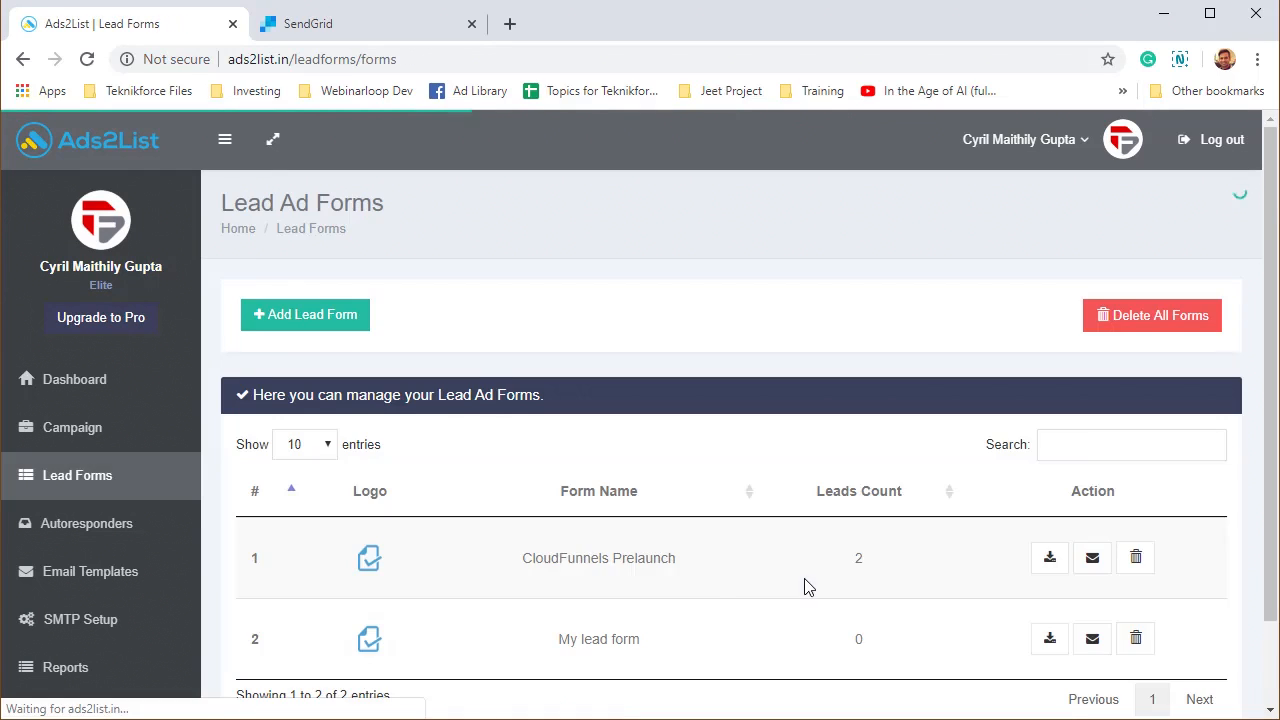
pyautogui.scroll(-1, 804, 587)
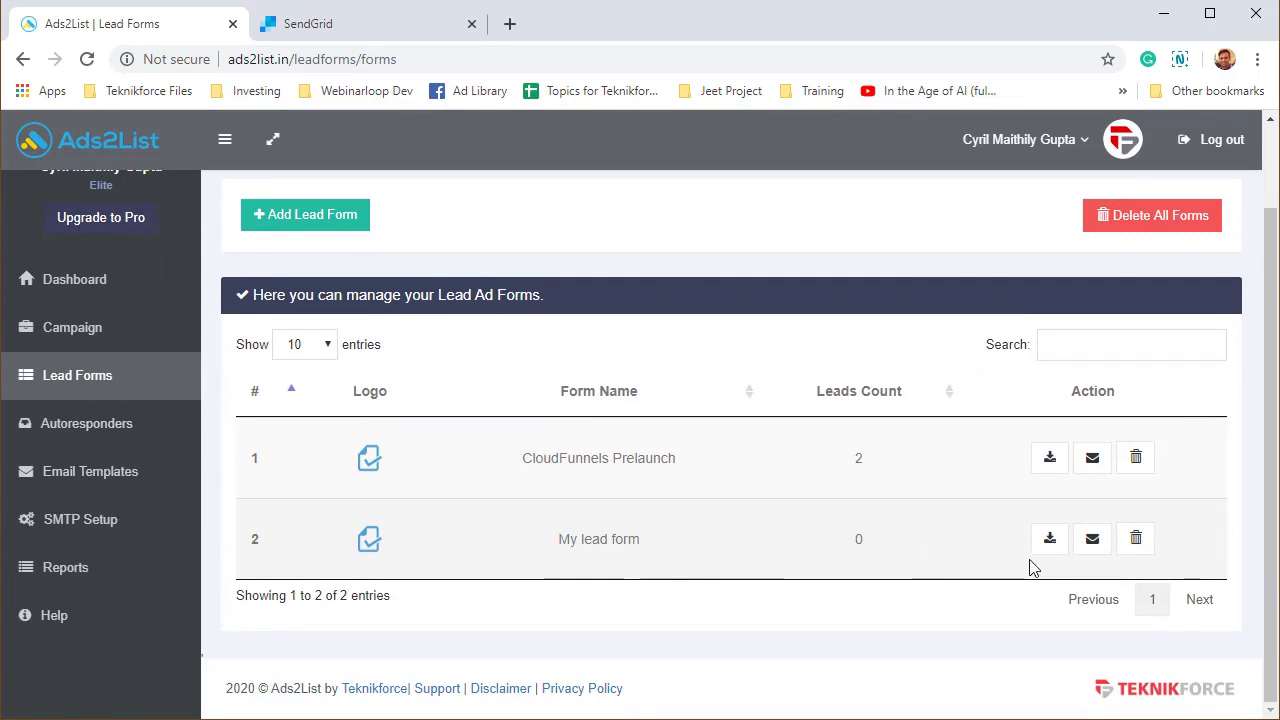
# Start a new campaign named "My lead form" and assign the lead form "My lead form" to it
pyautogui.click(118, 328)
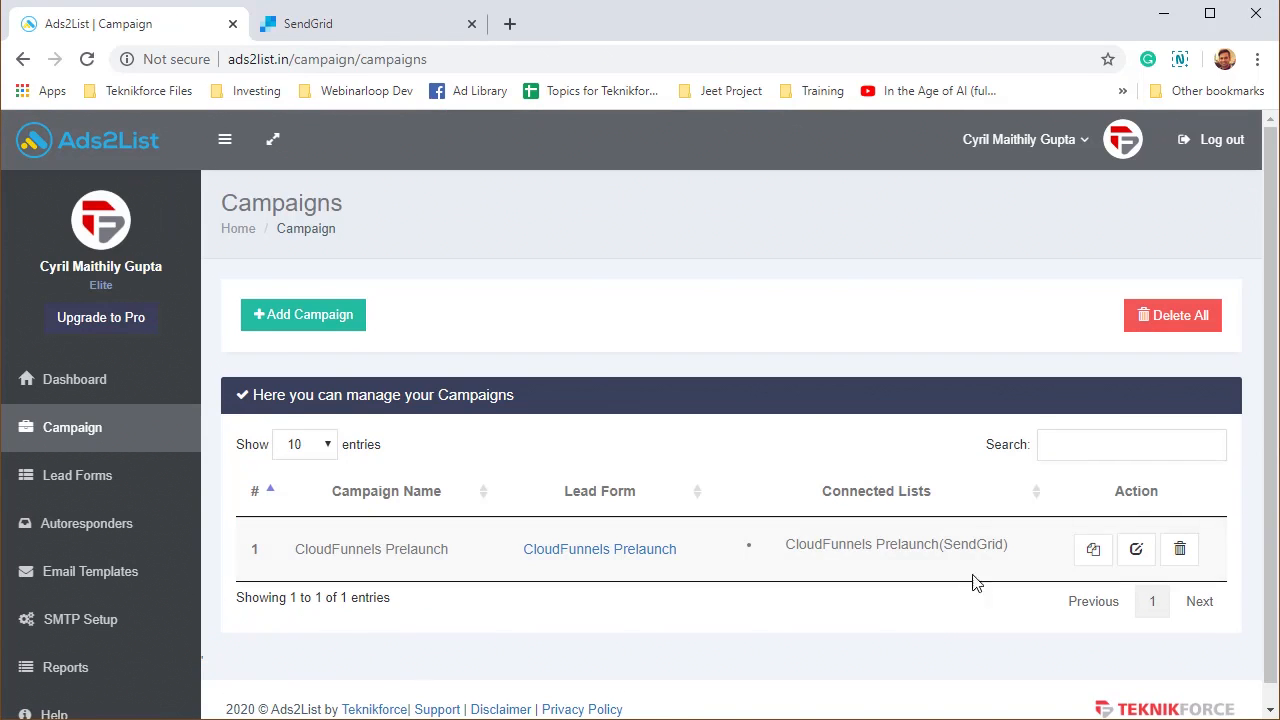
pyautogui.click(325, 335)
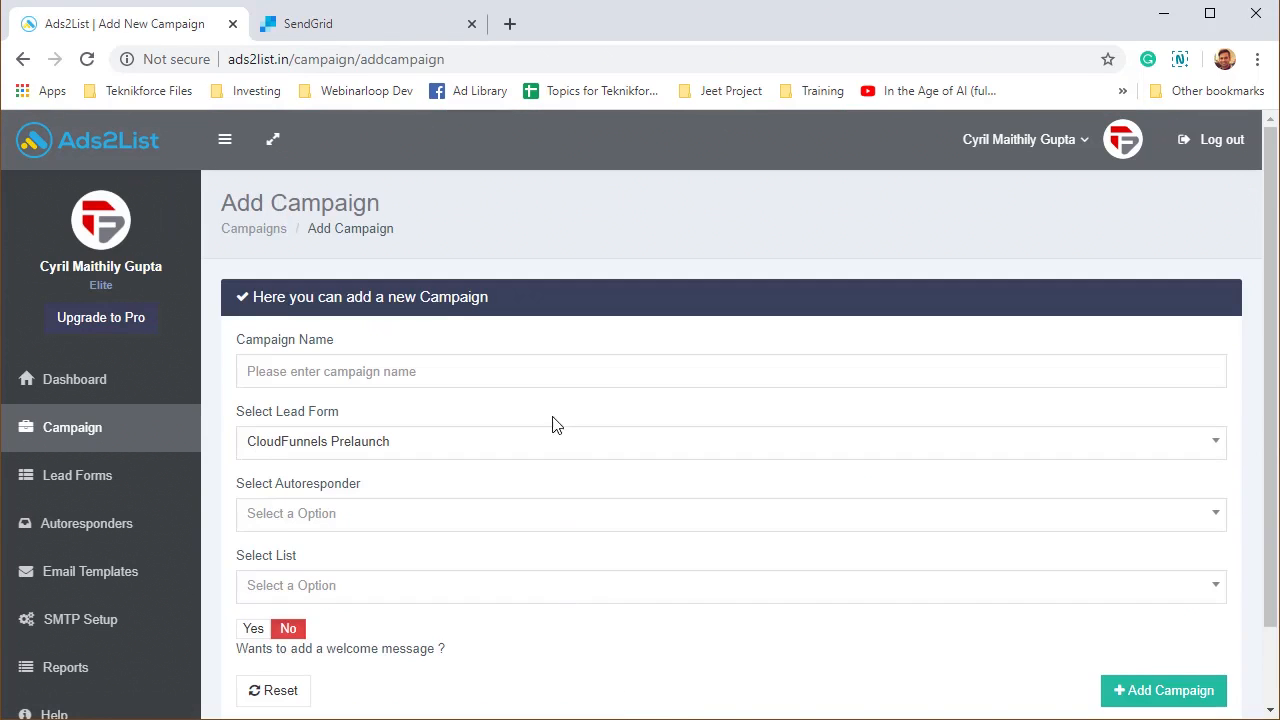
pyautogui.click(550, 363)
pyautogui.write('My lea')
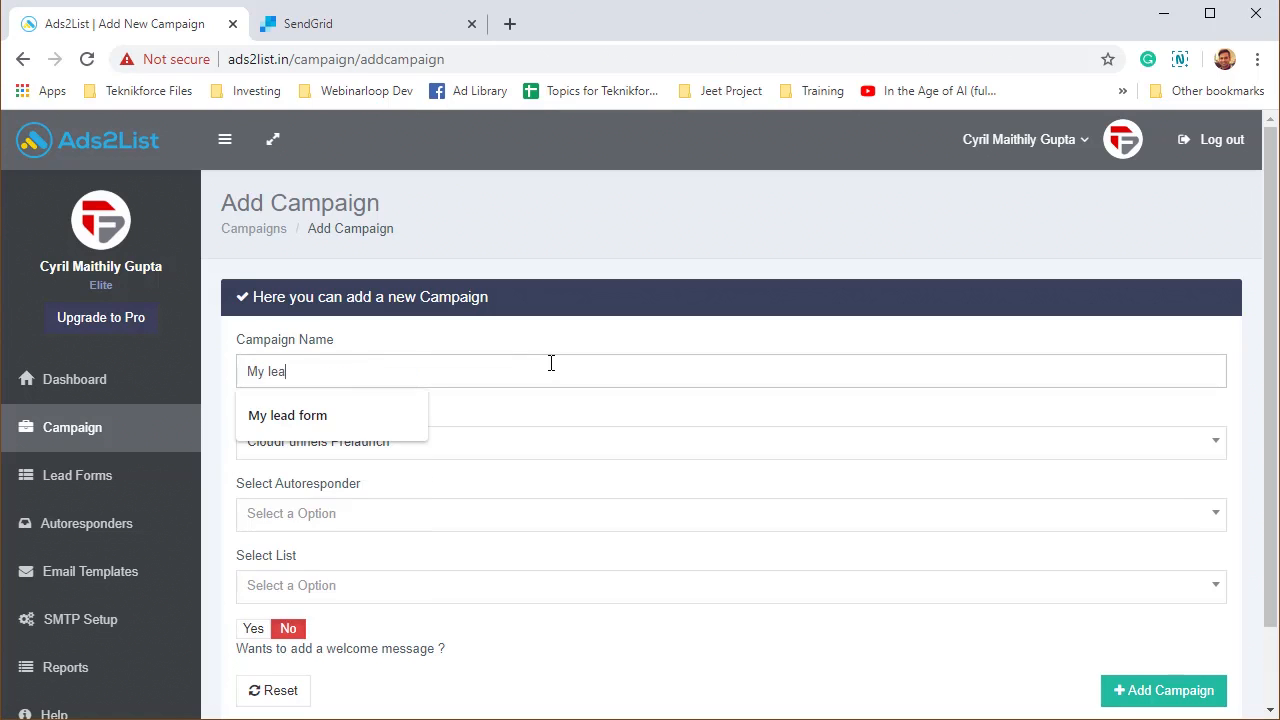
pyautogui.write('d form')
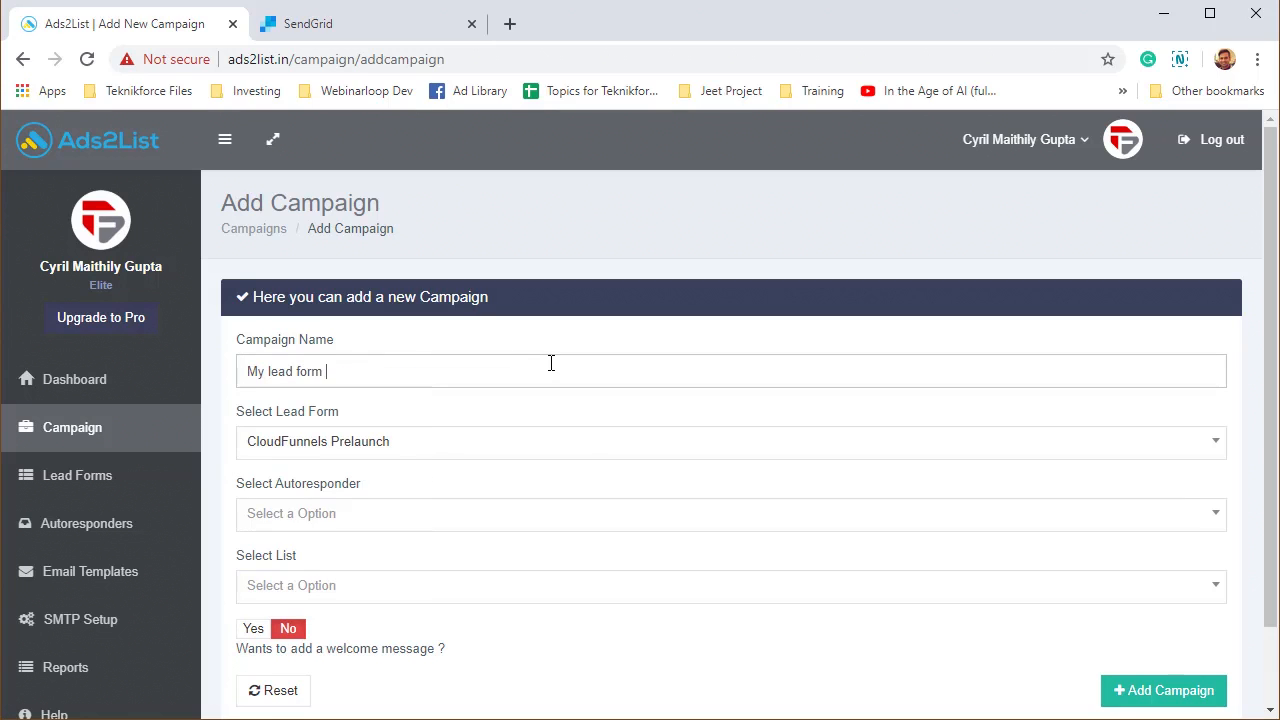
pyautogui.click(560, 451)
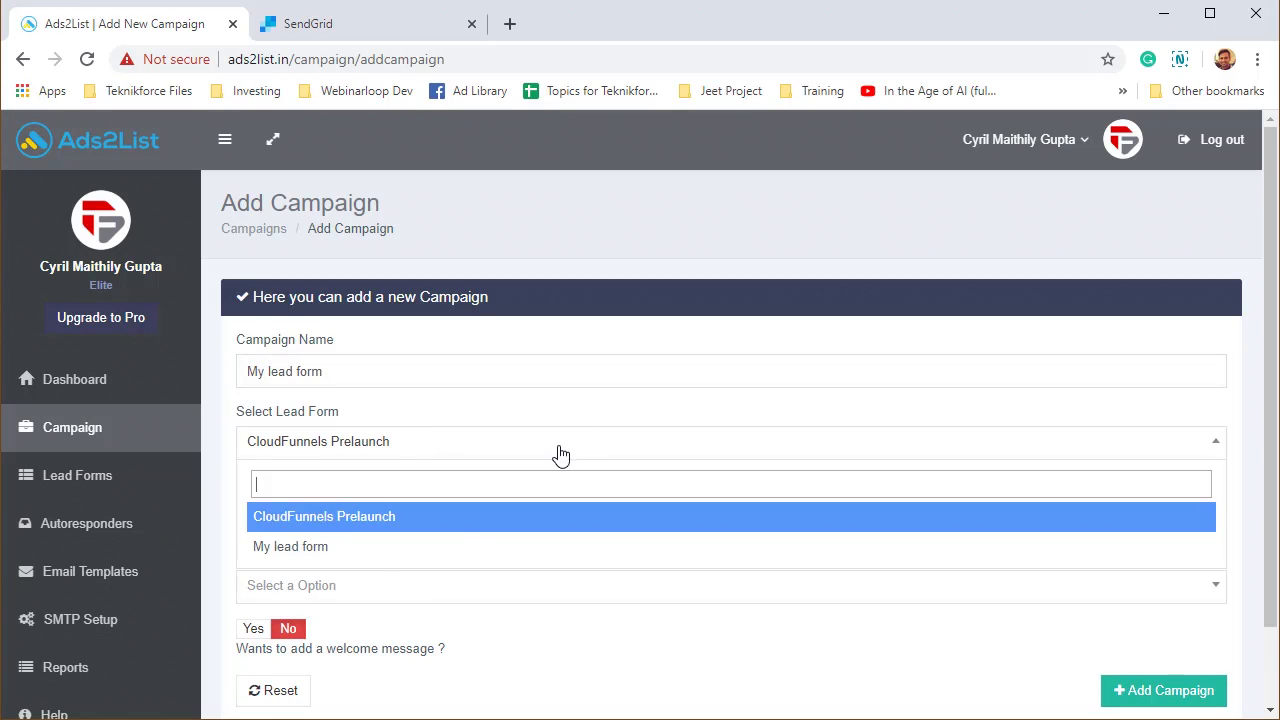
pyautogui.click(352, 557)
# Connect the campaign to the second SendGrid autoresponder and its CloudFunnels Prelaunch list
pyautogui.scroll(-1, 351, 557)
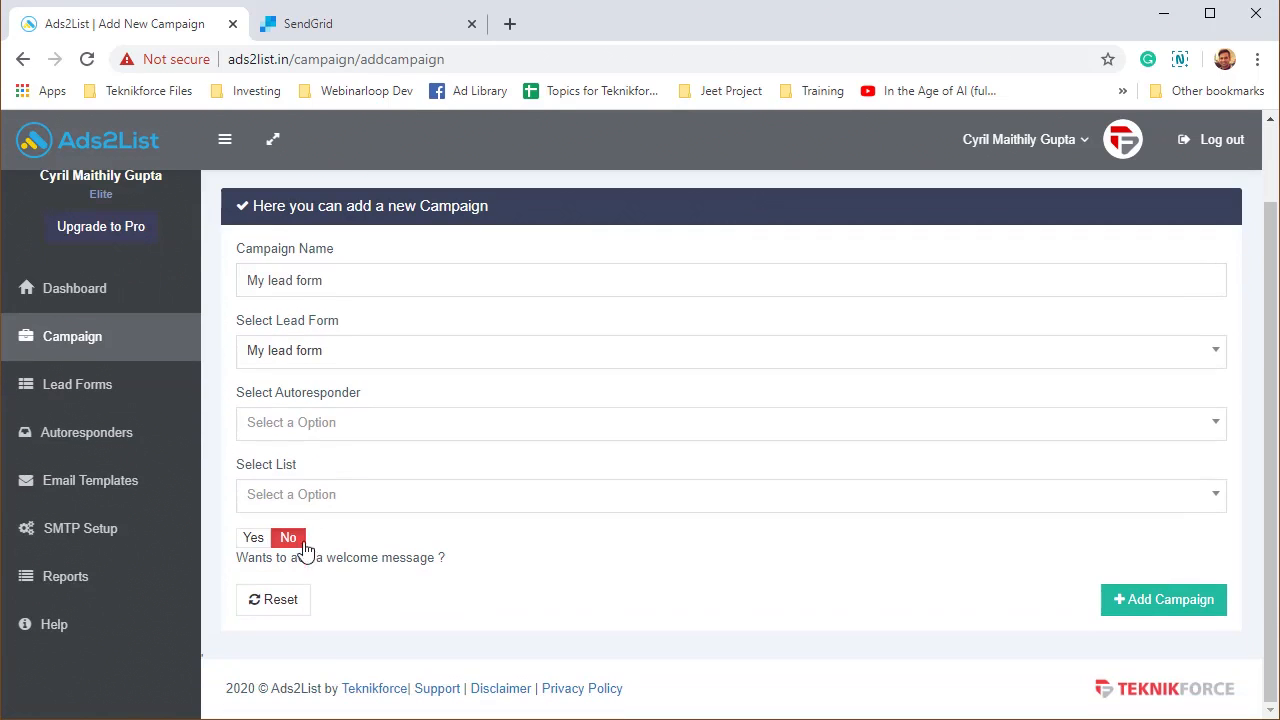
pyautogui.click(300, 428)
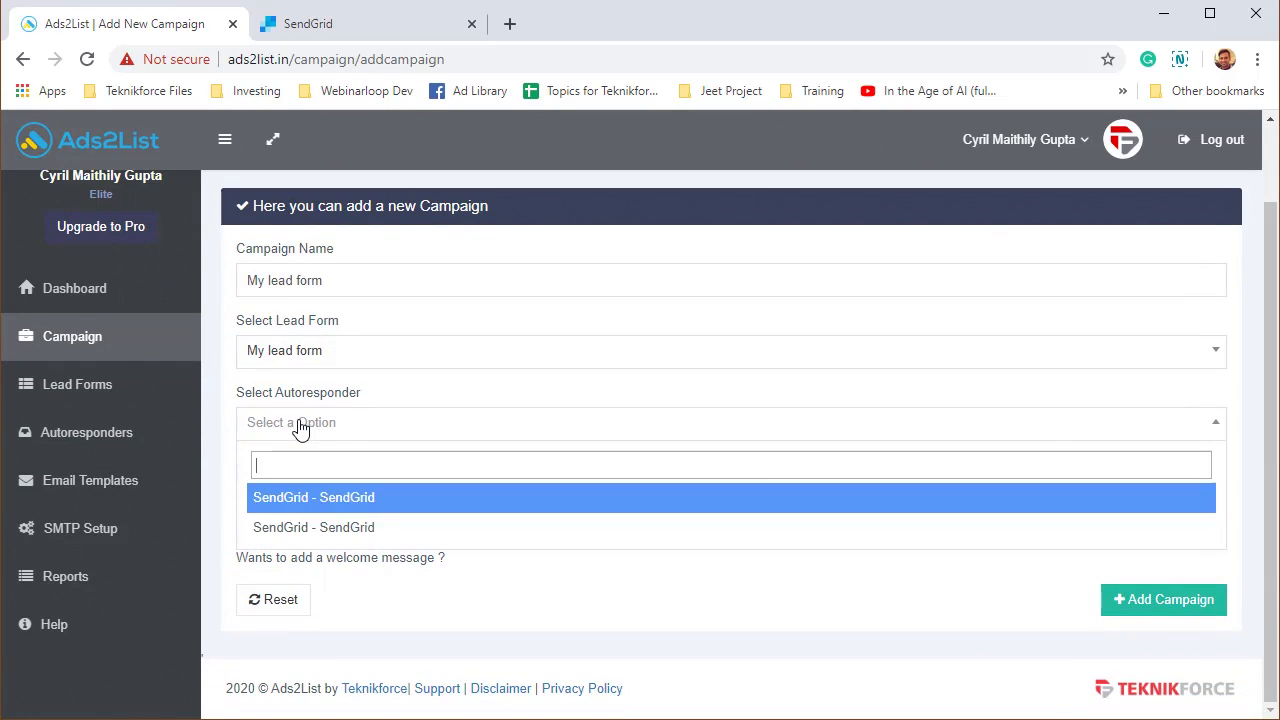
pyautogui.click(352, 530)
pyautogui.click(456, 495)
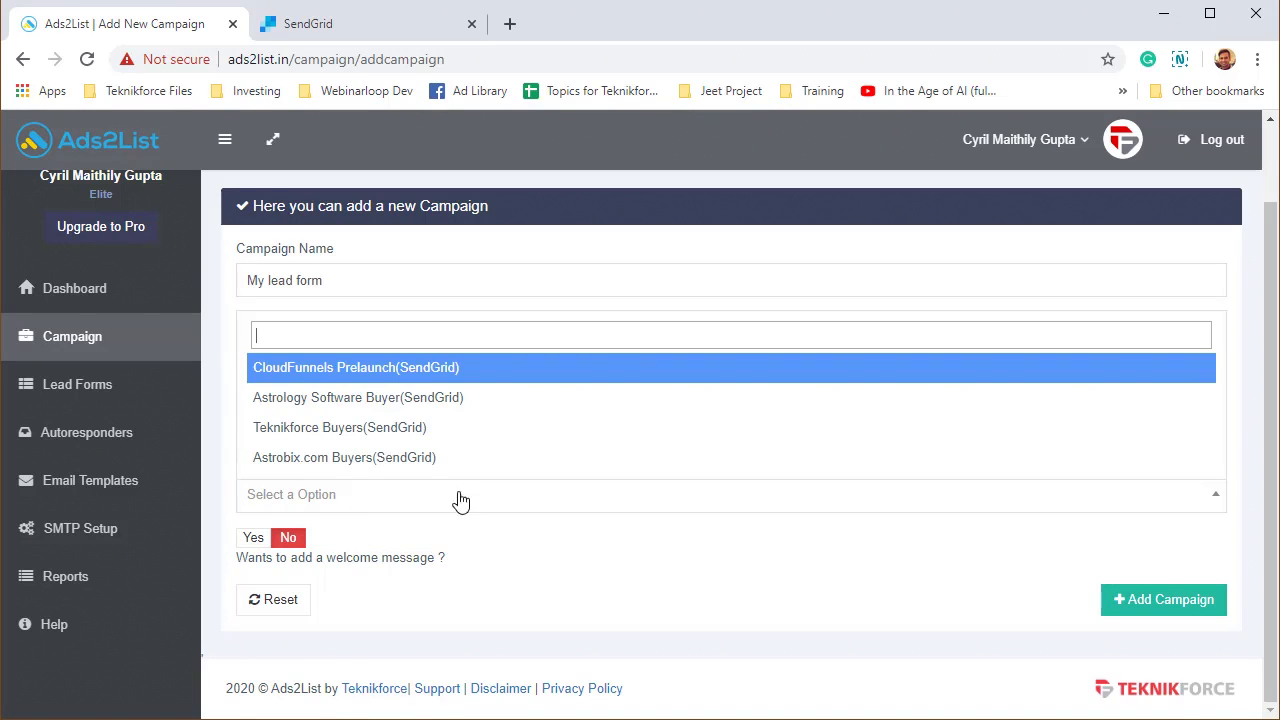
pyautogui.click(428, 370)
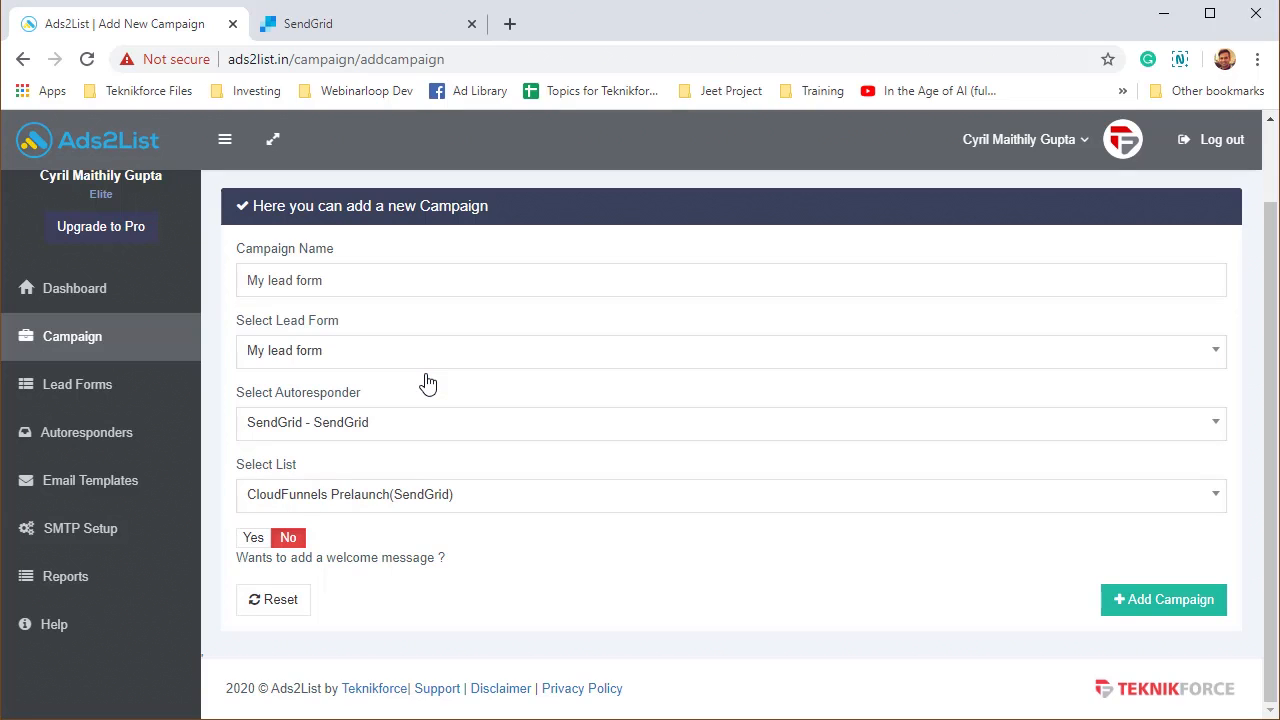
# Keep "CloudFunnels Prelaunch(SendGrid)" as the connected list and add the campaign without a welcome message
pyautogui.click(569, 508)
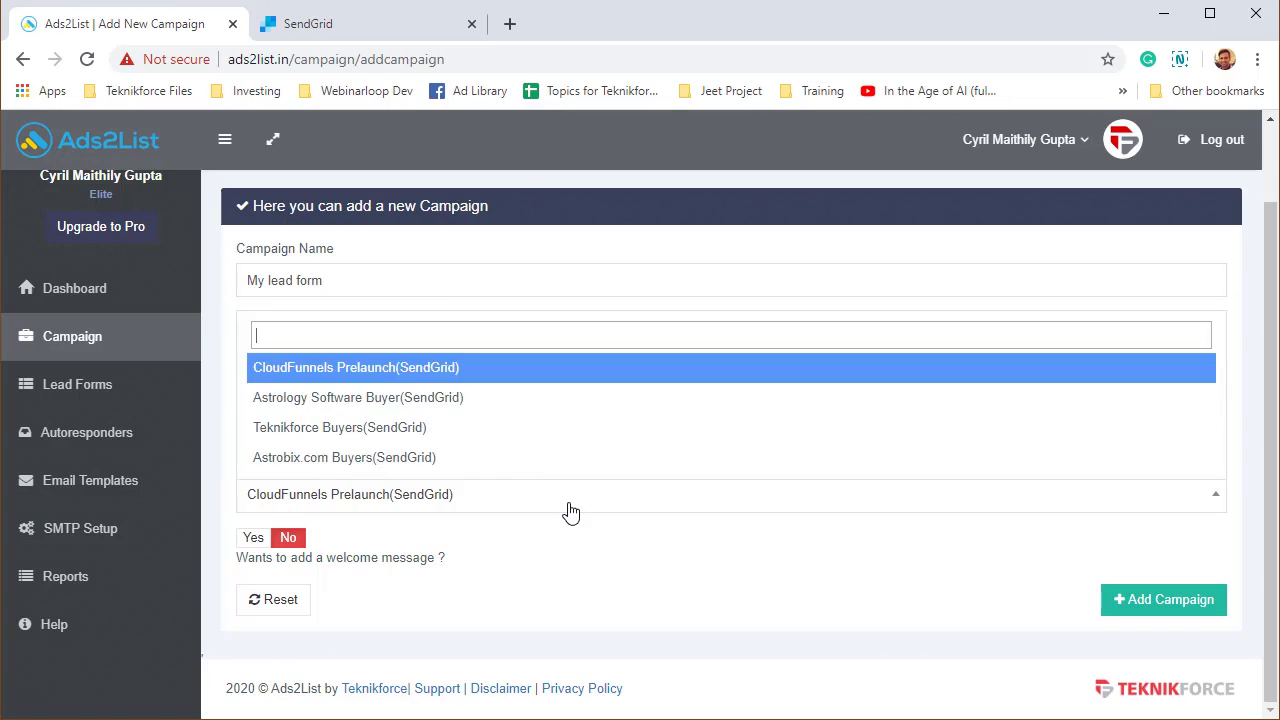
pyautogui.click(543, 382)
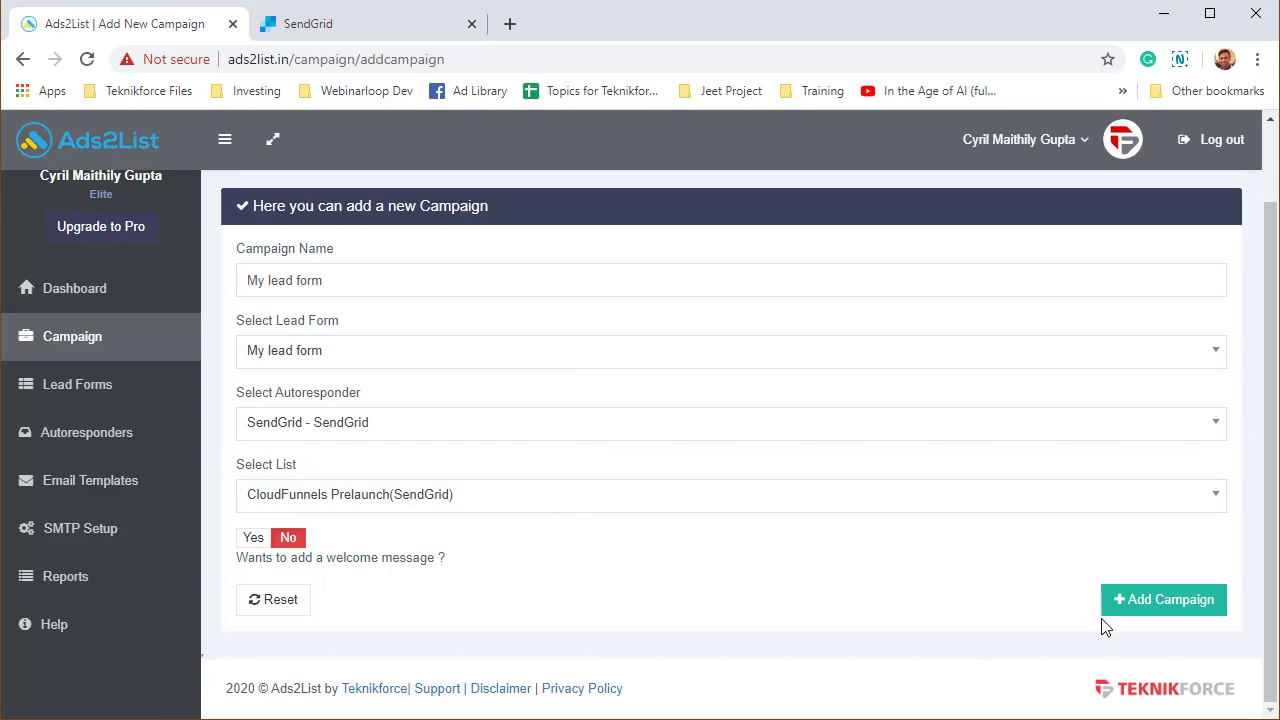
pyautogui.click(1126, 610)
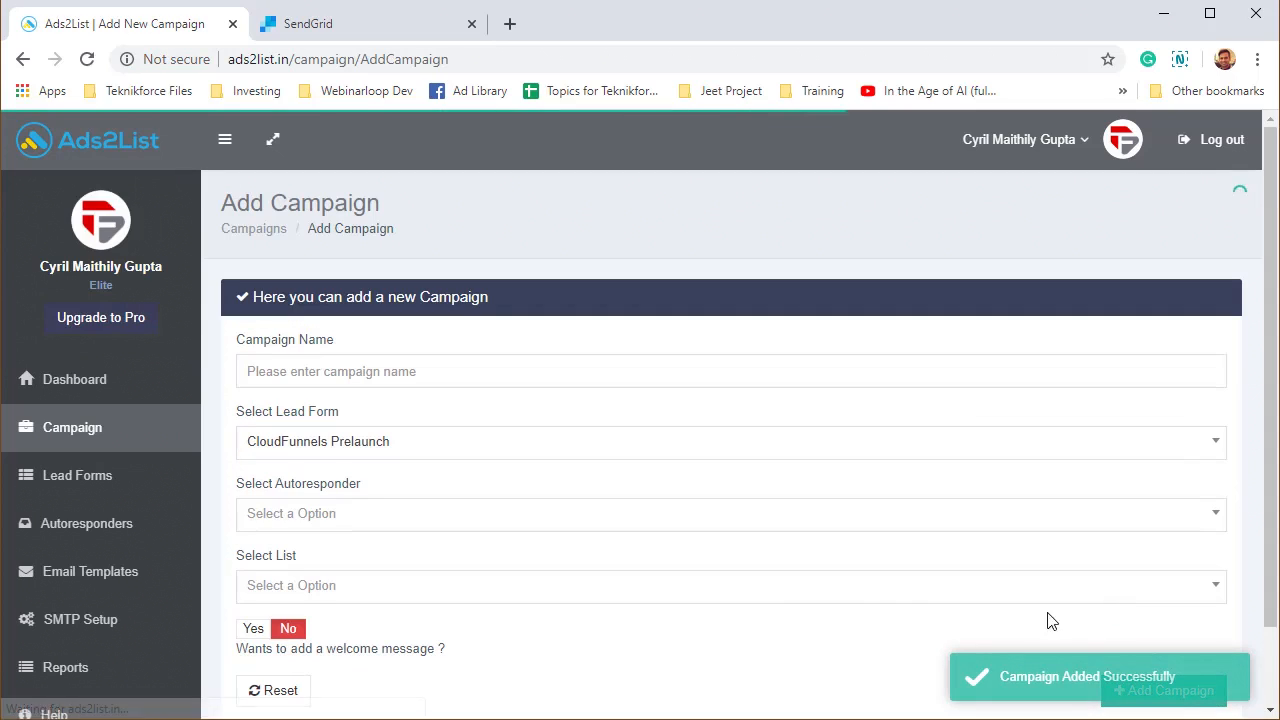
# Open the campaign overview and use the copy action of the "My lead form" campaign
pyautogui.click(110, 443)
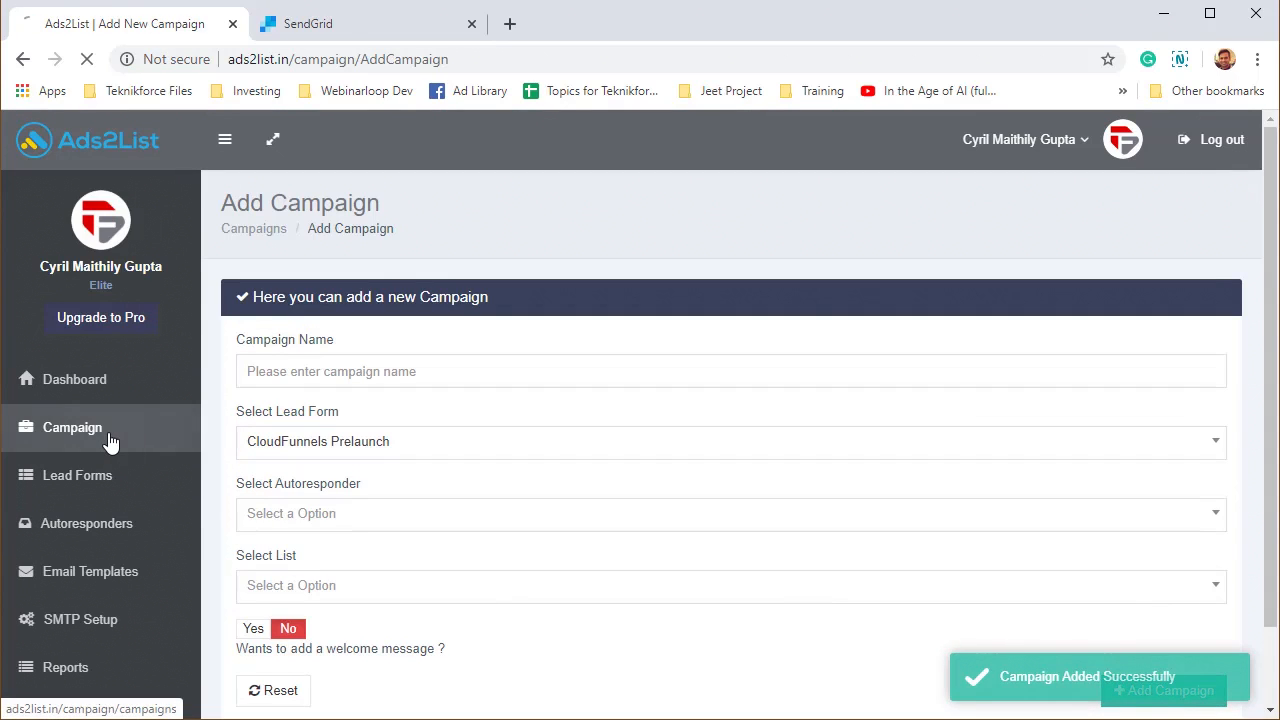
pyautogui.scroll(-1, 390, 478)
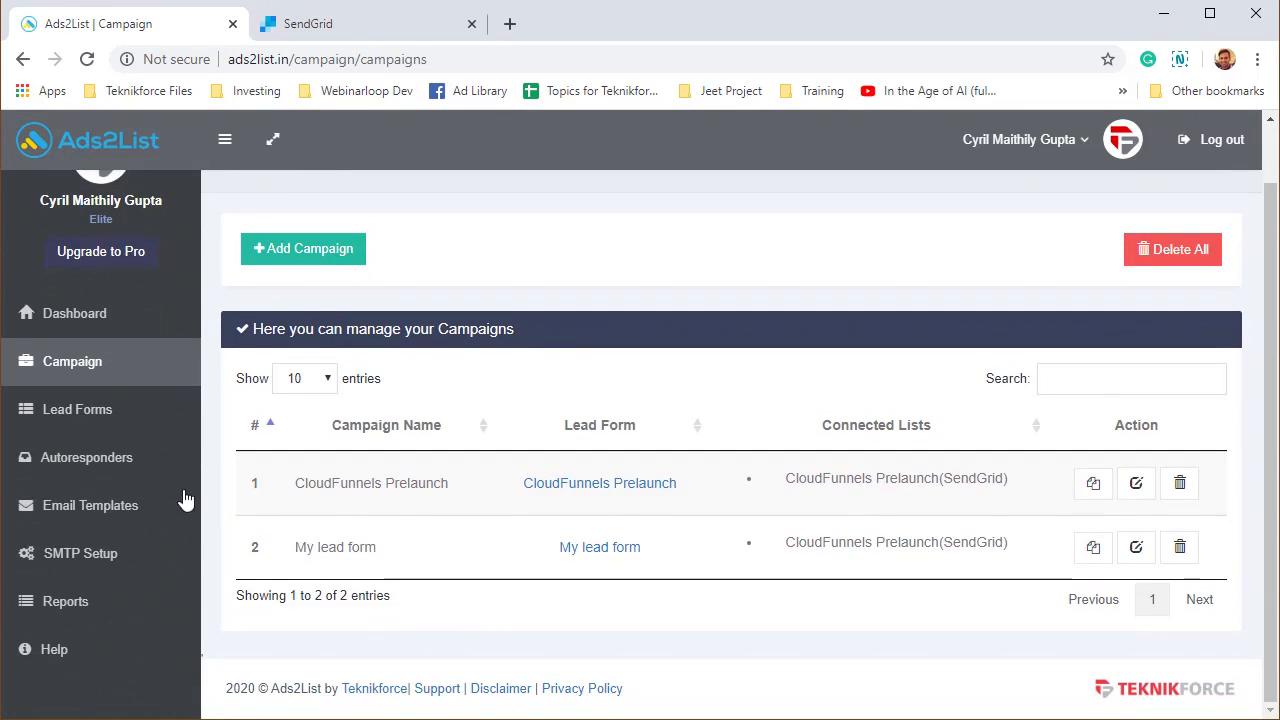
pyautogui.moveTo(322, 553); pyautogui.dragTo(414, 557)
pyautogui.click(414, 557)
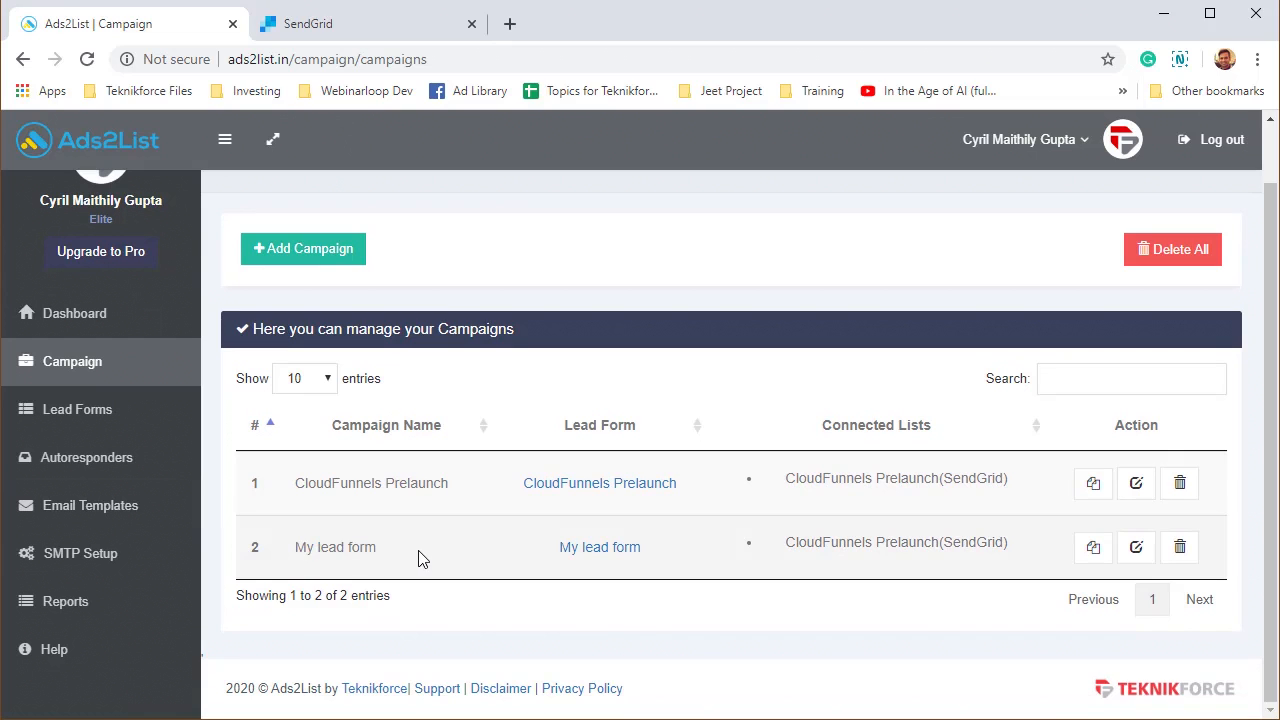
pyautogui.click(1093, 548)
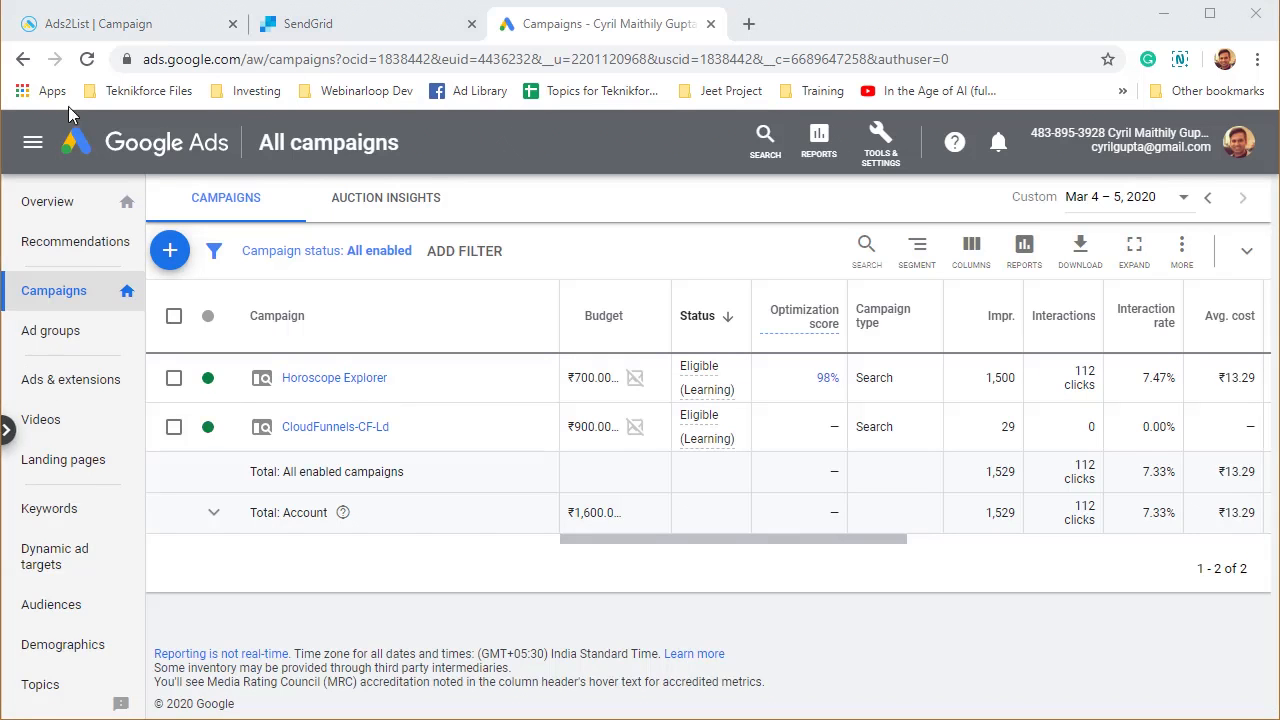
# Switch to Google Ads and start a new campaign with the Leads goal and the Search campaign type
pyautogui.click(170, 252)
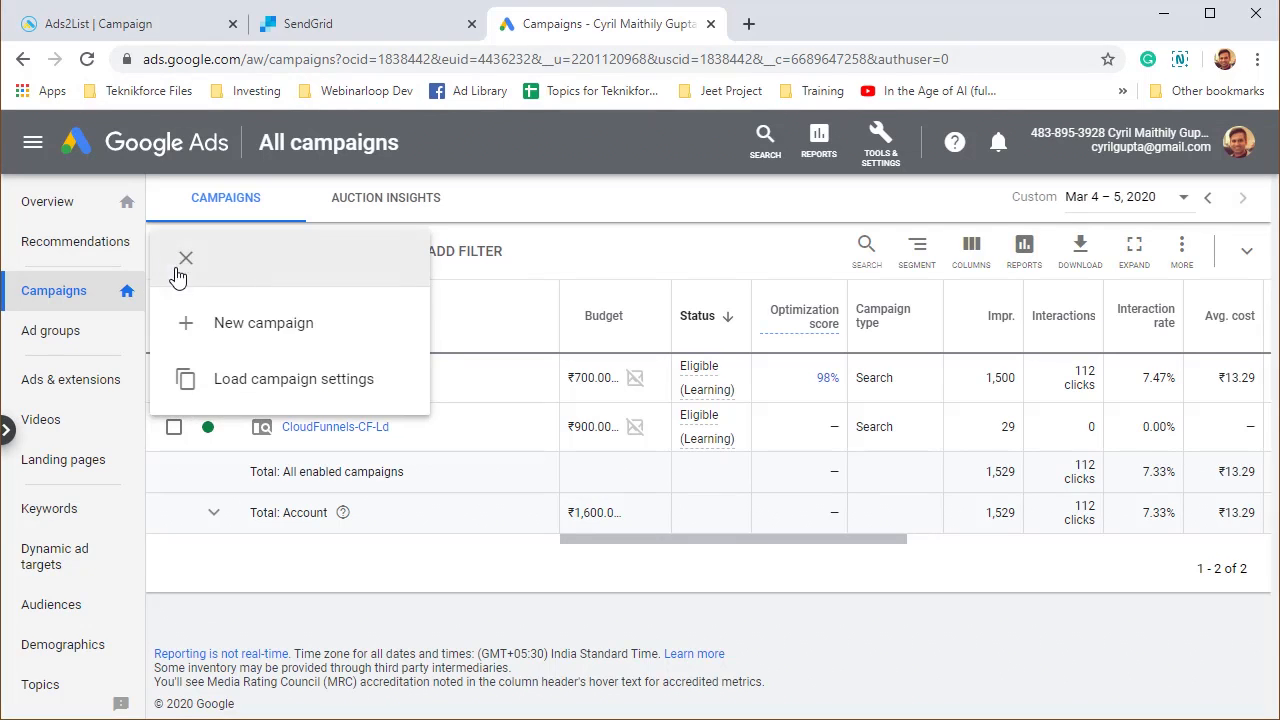
pyautogui.click(262, 330)
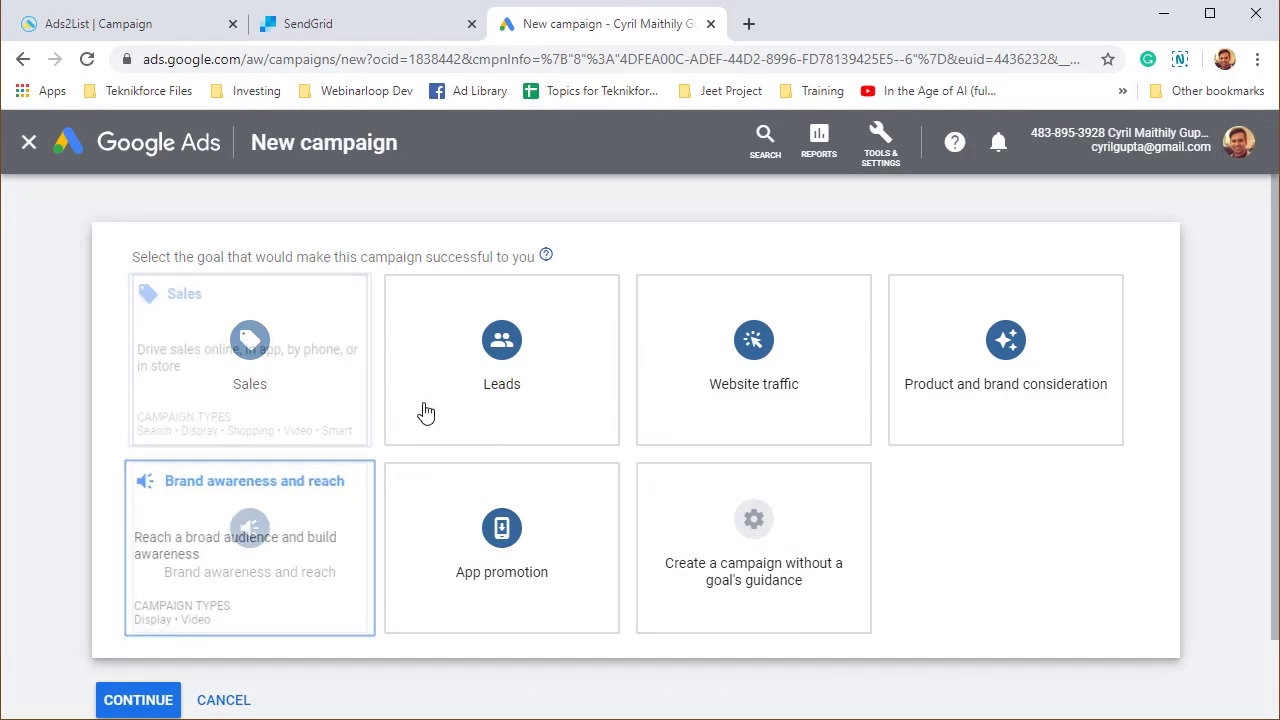
pyautogui.click(511, 387)
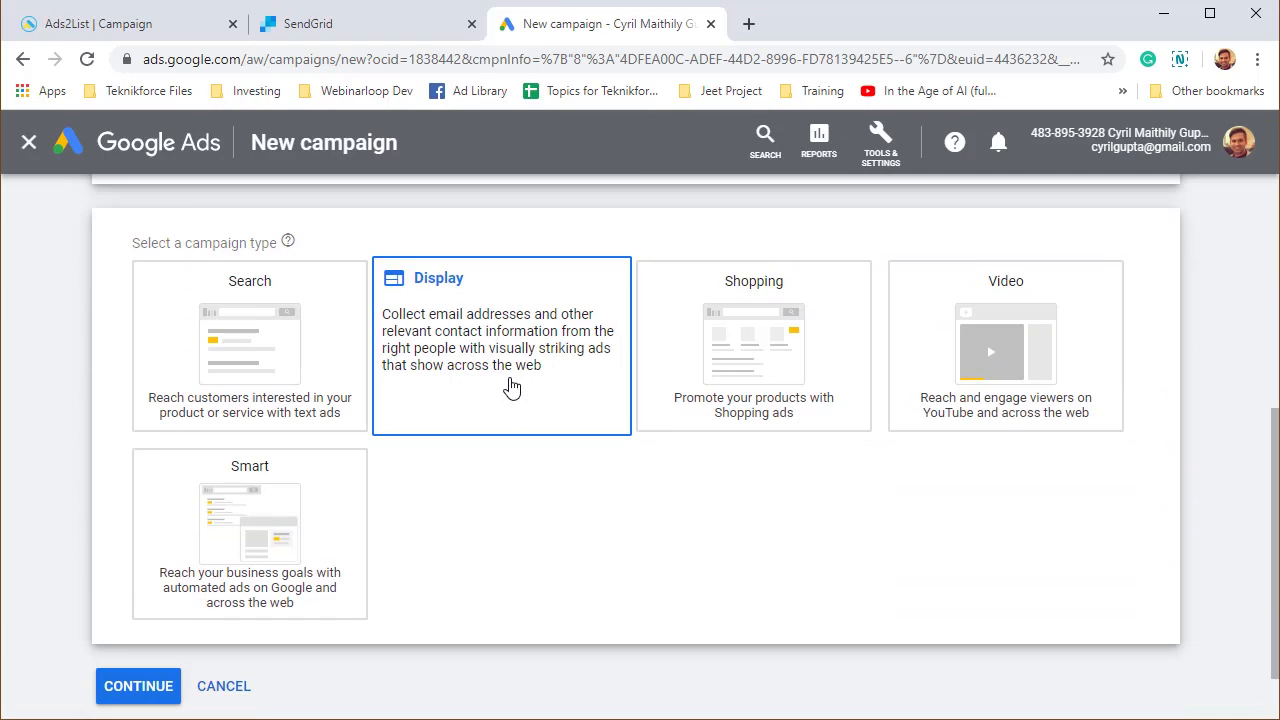
pyautogui.click(268, 420)
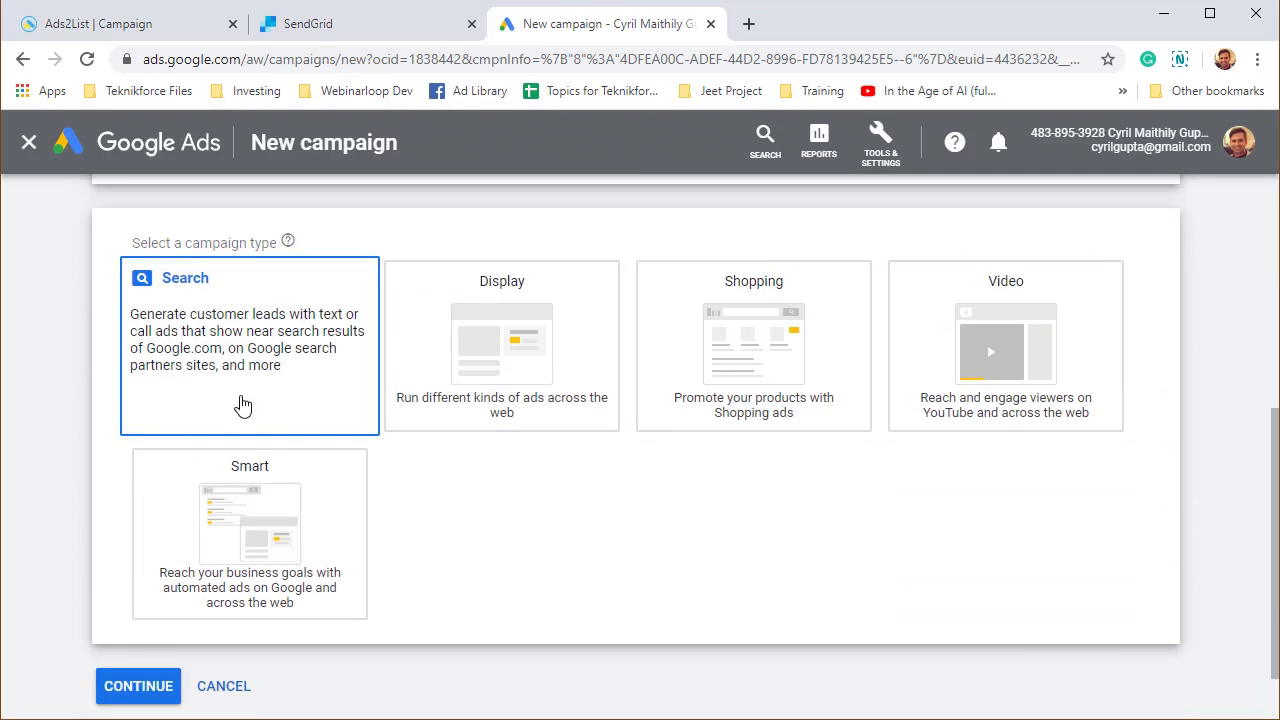
# Choose lead form submissions as the way to reach the goal and continue to the campaign settings
pyautogui.scroll(3, 437, 551)
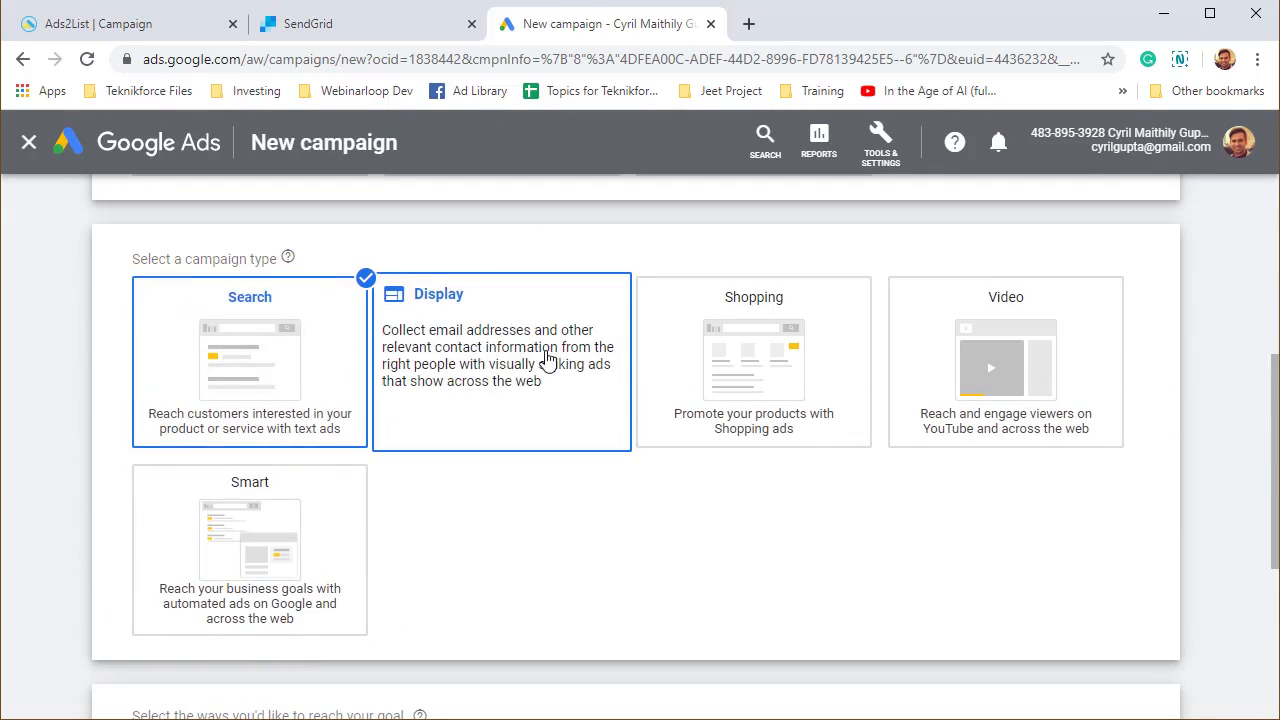
pyautogui.scroll(-3, 288, 400)
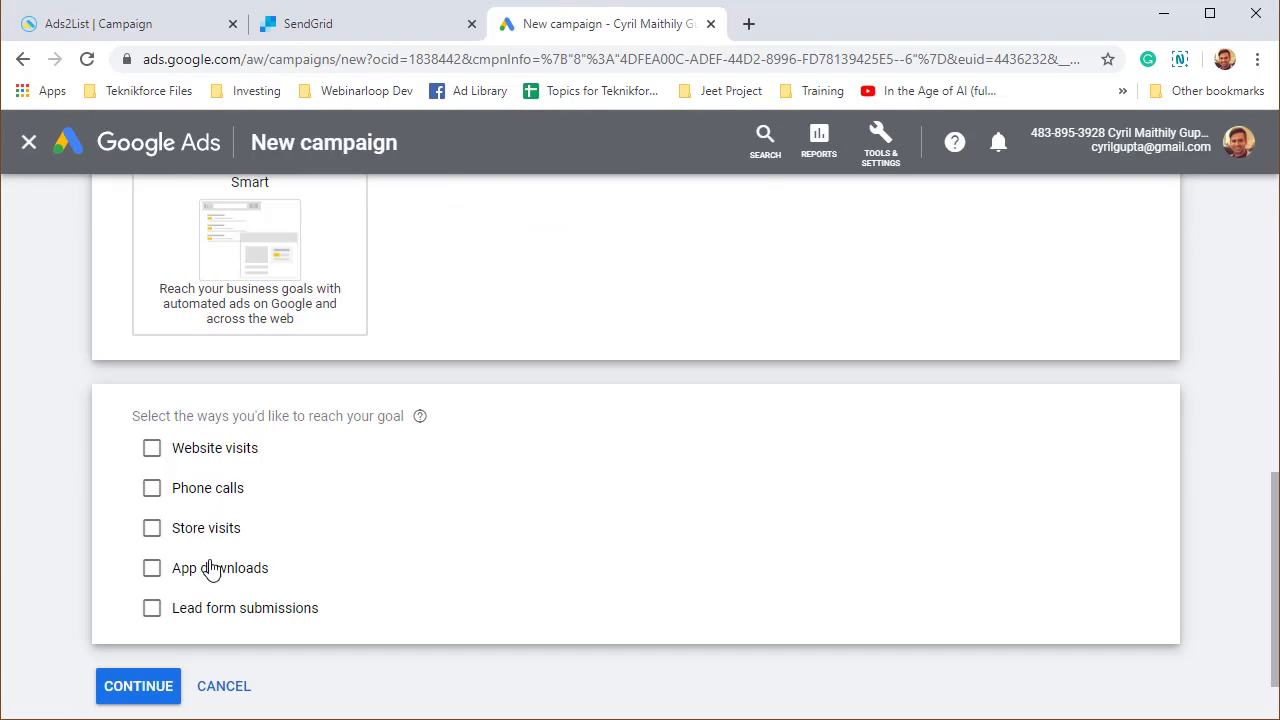
pyautogui.moveTo(256, 416); pyautogui.dragTo(391, 412)
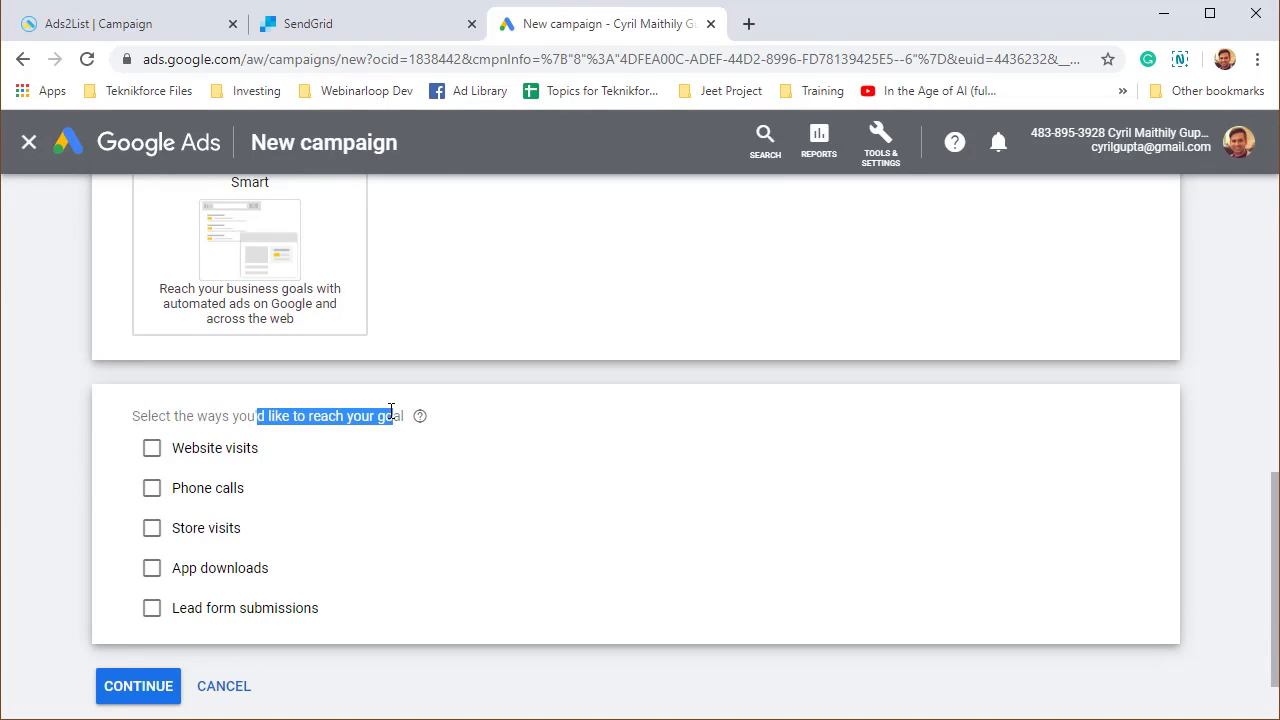
pyautogui.click(240, 610)
pyautogui.scroll(-1, 250, 620)
pyautogui.click(145, 620)
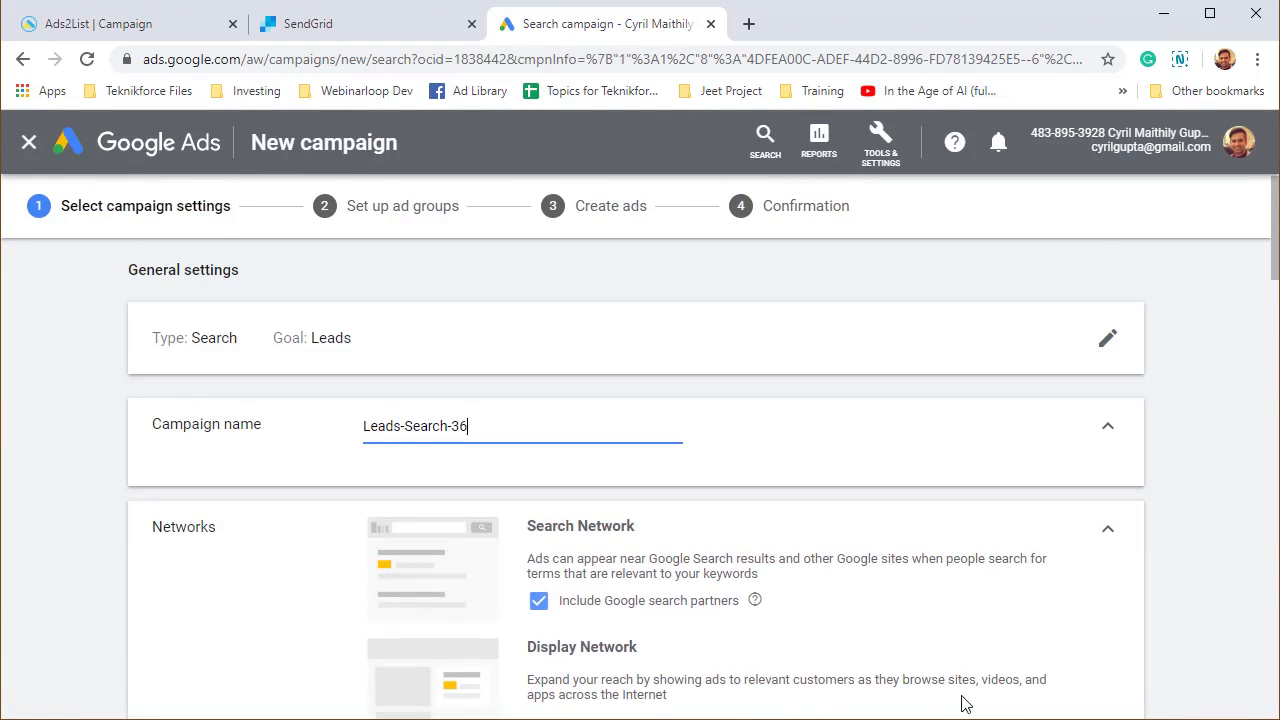
# Examine the new campaign's name, networks, location targeting, language and audience settings
pyautogui.scroll(-1, 343, 520)
pyautogui.click(468, 329)
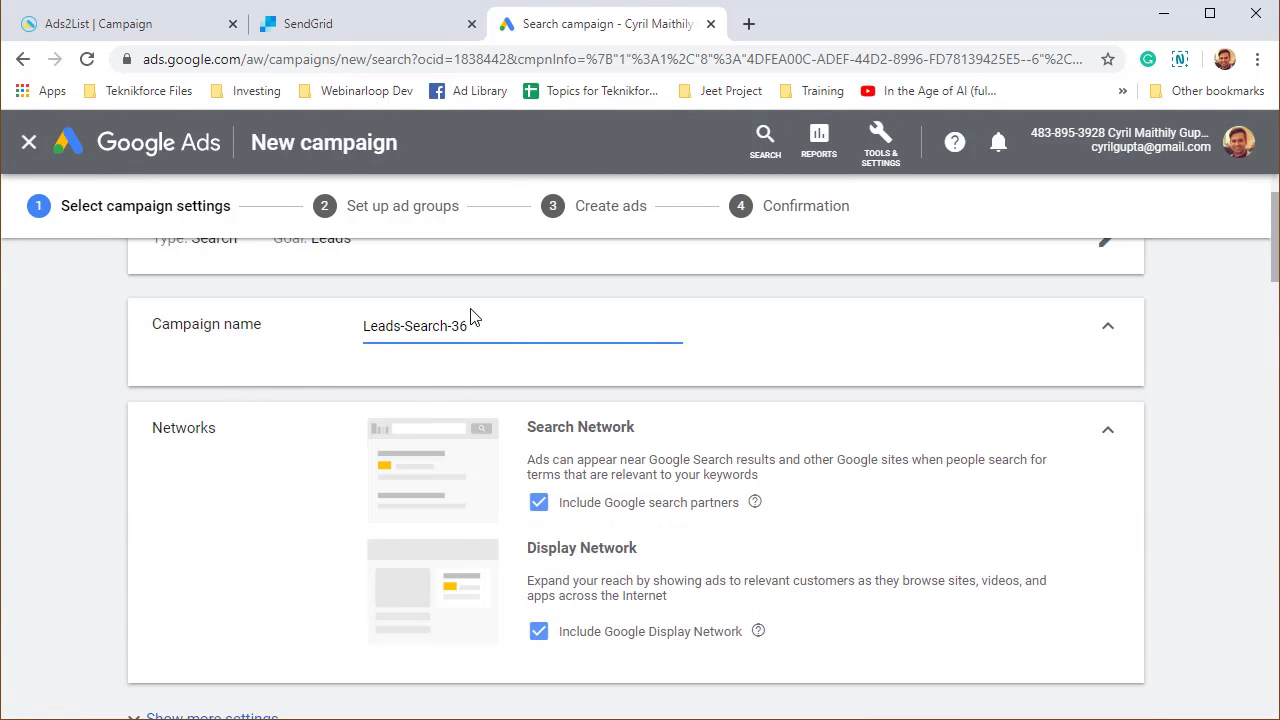
pyautogui.scroll(-5, 506, 517)
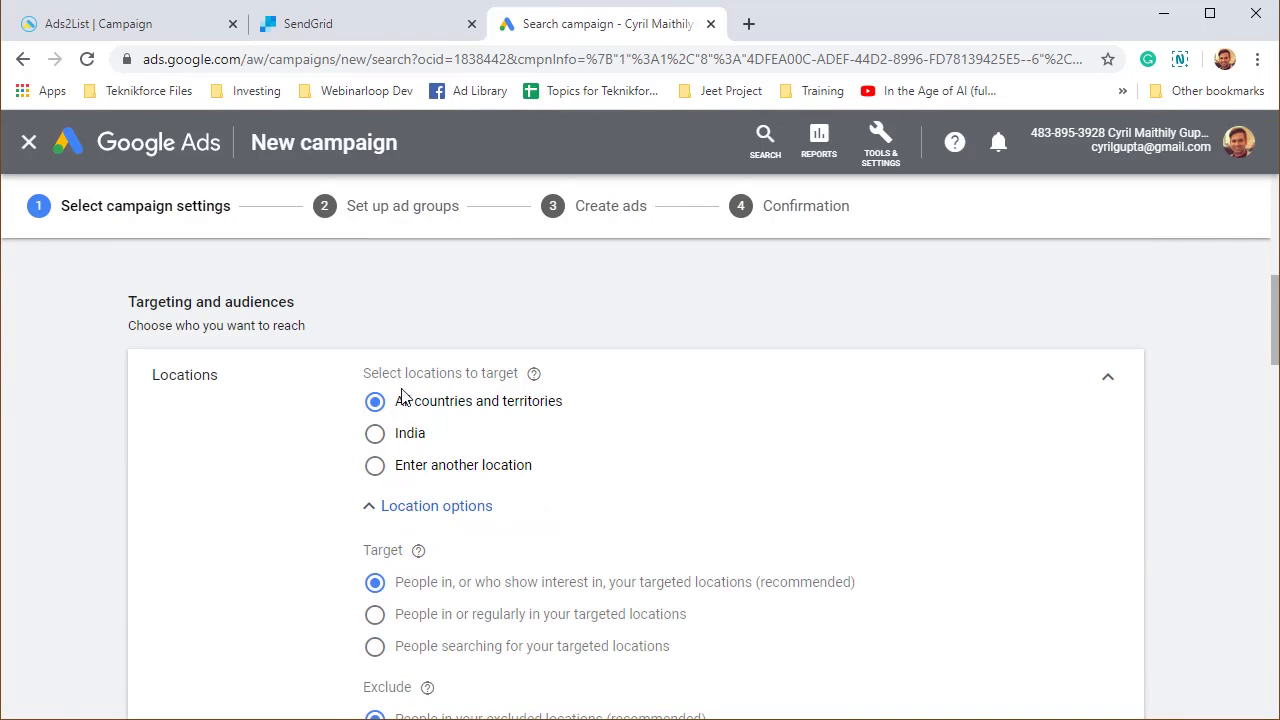
pyautogui.scroll(-2, 430, 508)
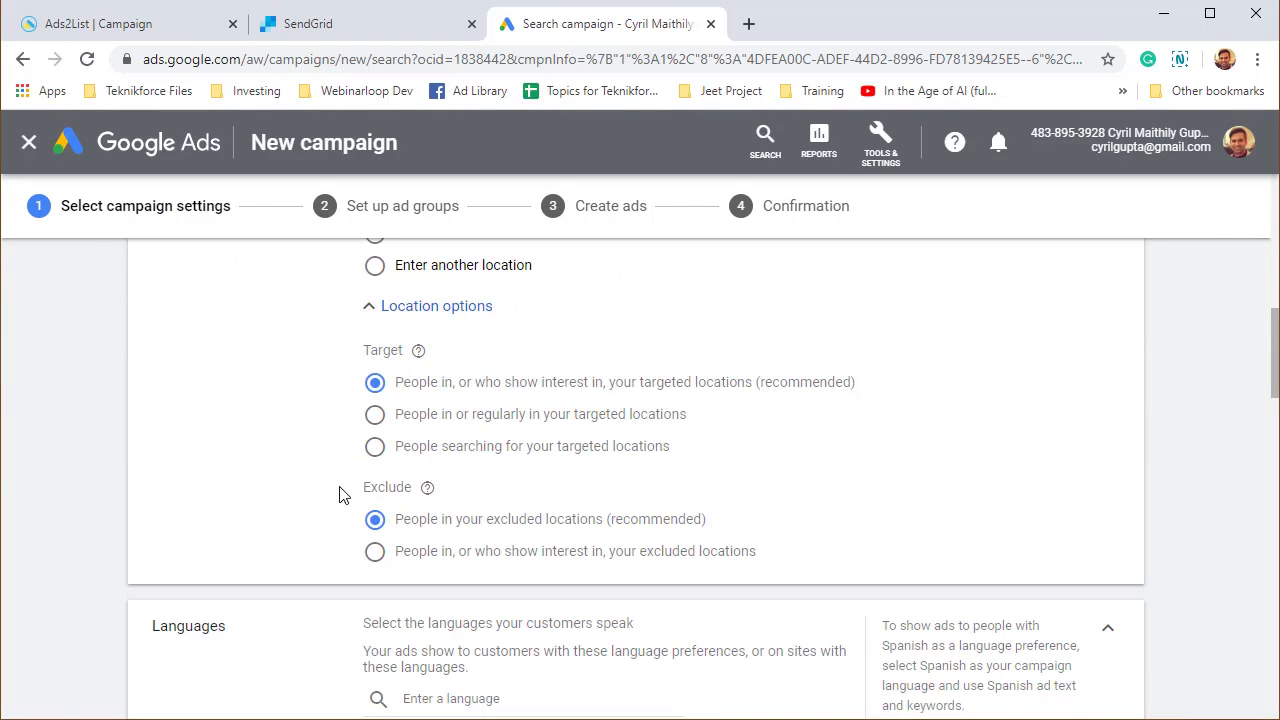
pyautogui.scroll(-2, 400, 490)
pyautogui.scroll(-2, 390, 470)
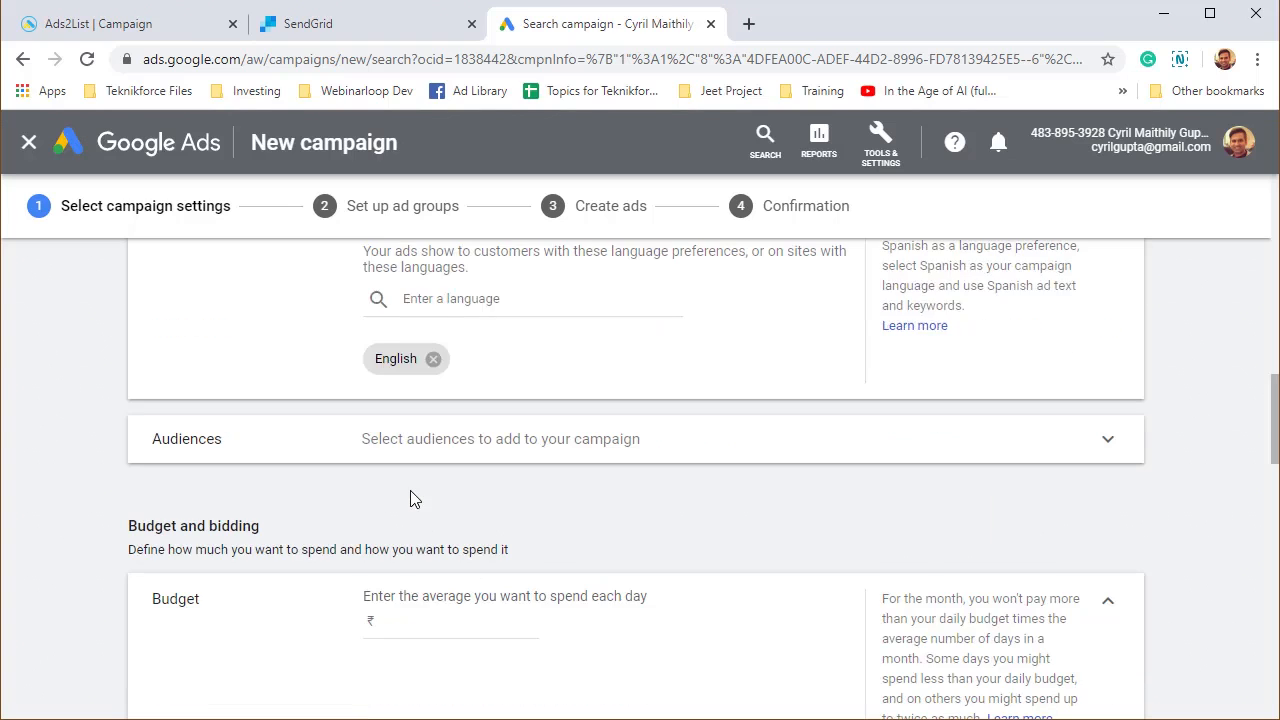
pyautogui.scroll(-1, 415, 499)
pyautogui.scroll(1, 407, 530)
pyautogui.scroll(3, 408, 537)
pyautogui.scroll(-3, 408, 546)
# Examine the campaign's daily budget and target cost-per-action settings
pyautogui.click(435, 619)
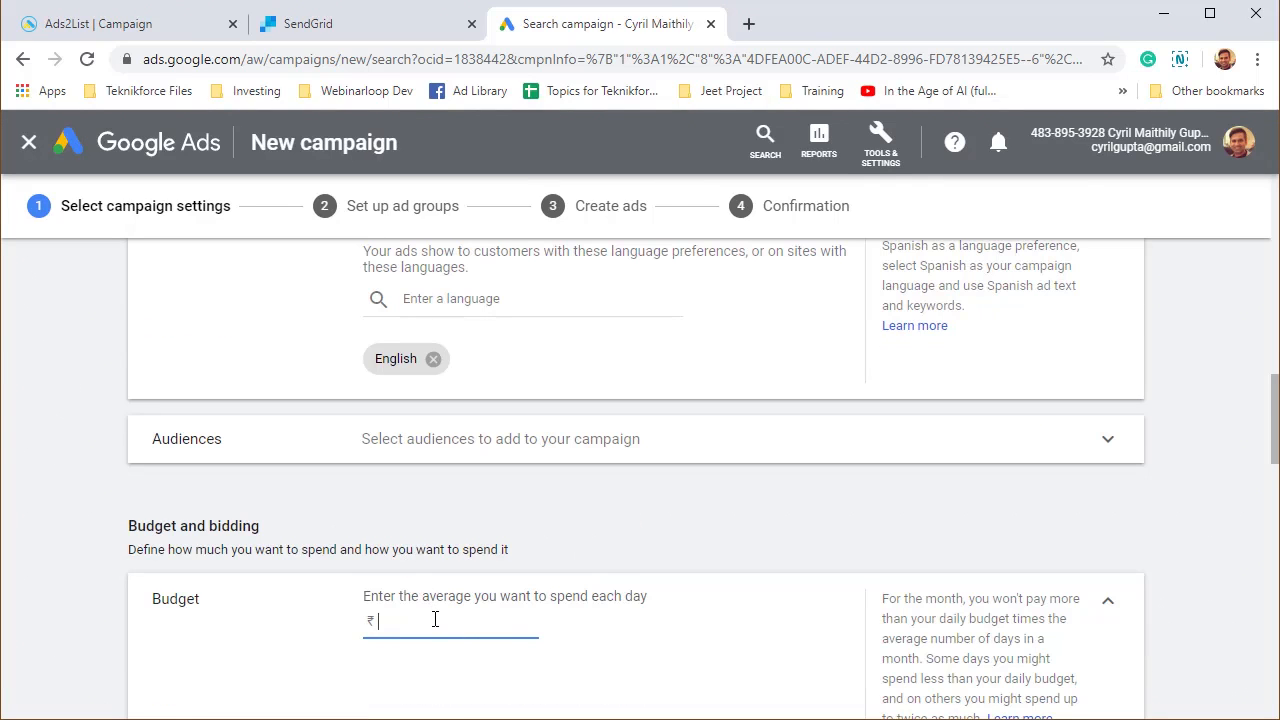
pyautogui.scroll(-6, 503, 350)
pyautogui.moveTo(416, 345); pyautogui.dragTo(296, 378)
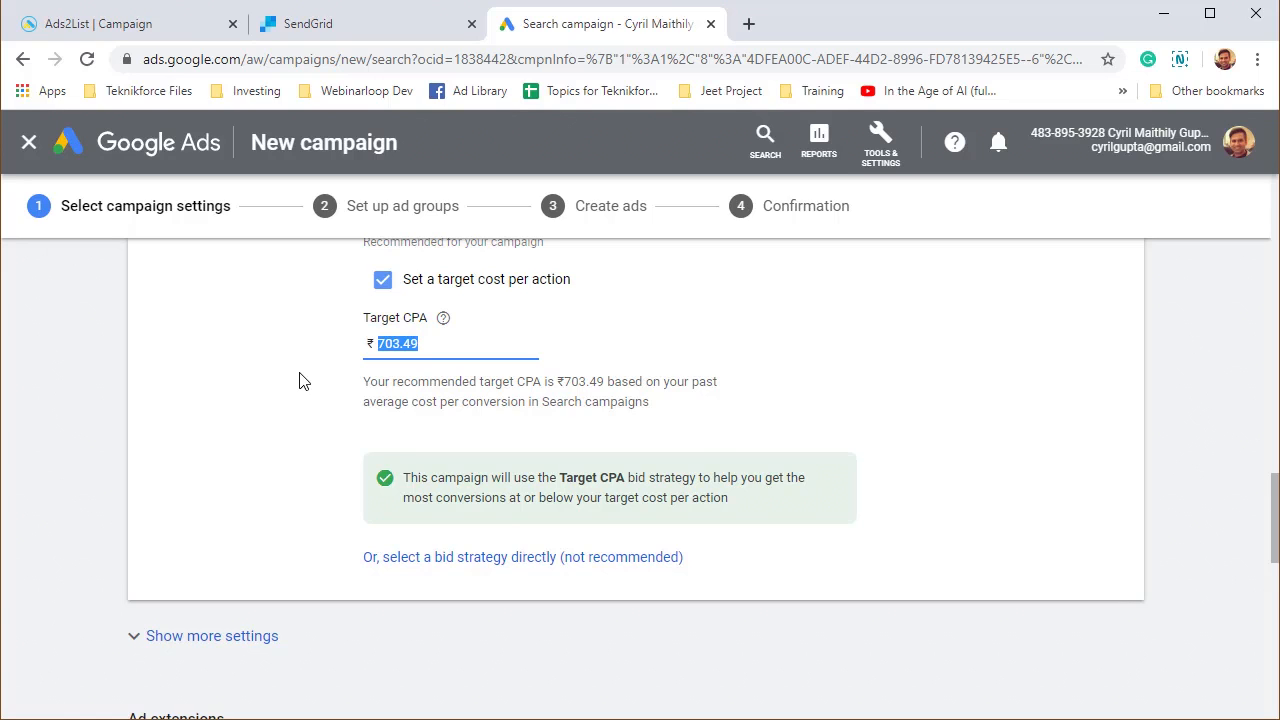
pyautogui.scroll(-1, 369, 503)
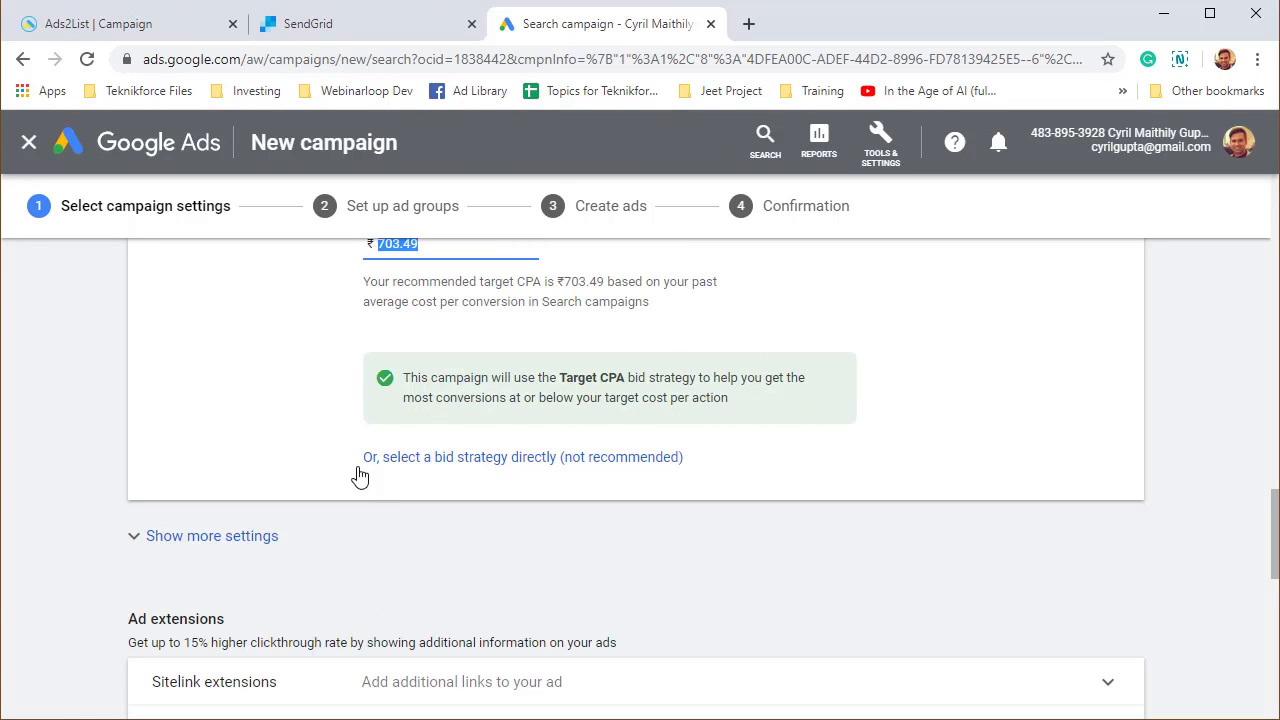
# Review the lead form extensions among the ad extensions and start creating a new one
pyautogui.scroll(-3, 335, 474)
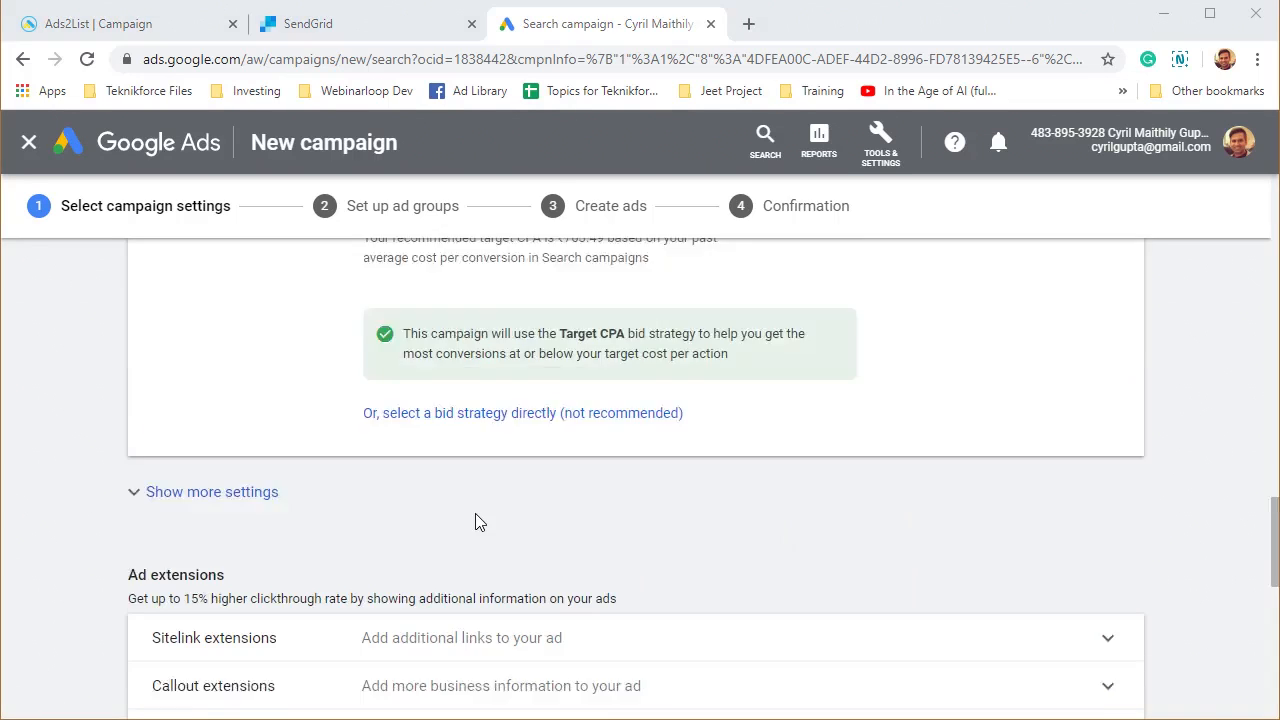
pyautogui.scroll(-5, 476, 520)
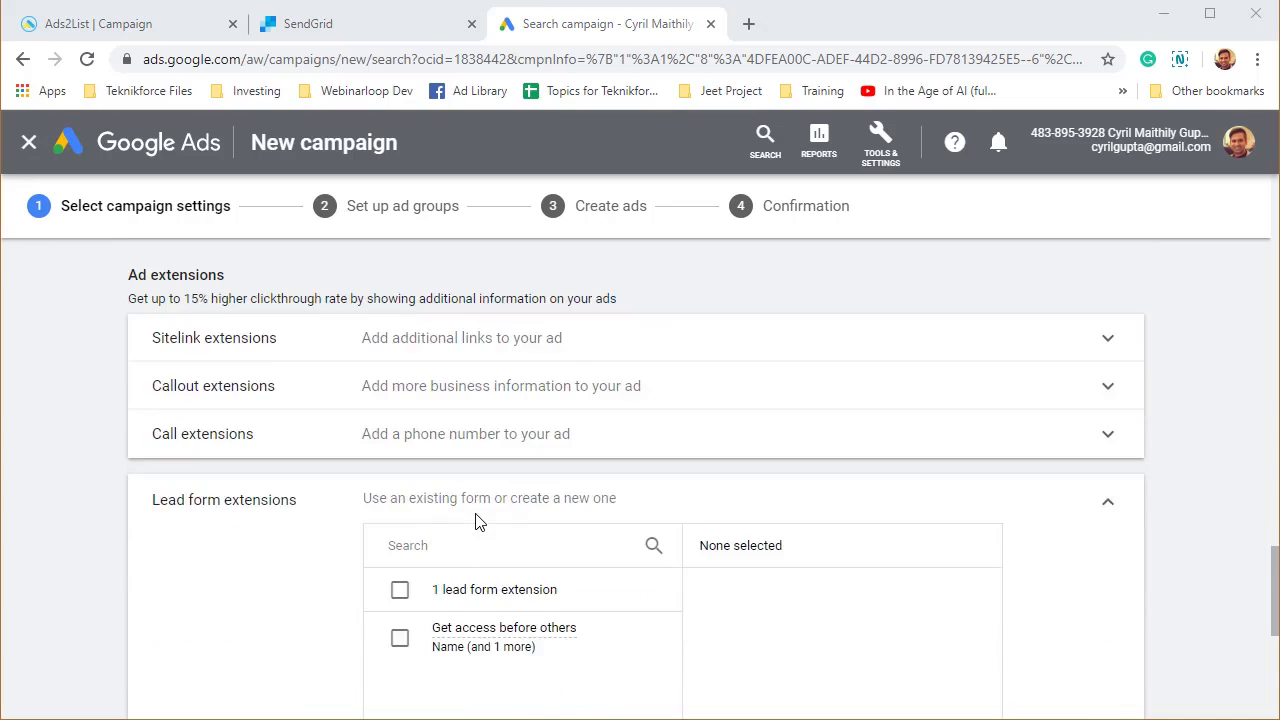
pyautogui.scroll(1, 197, 425)
pyautogui.scroll(-2, 160, 349)
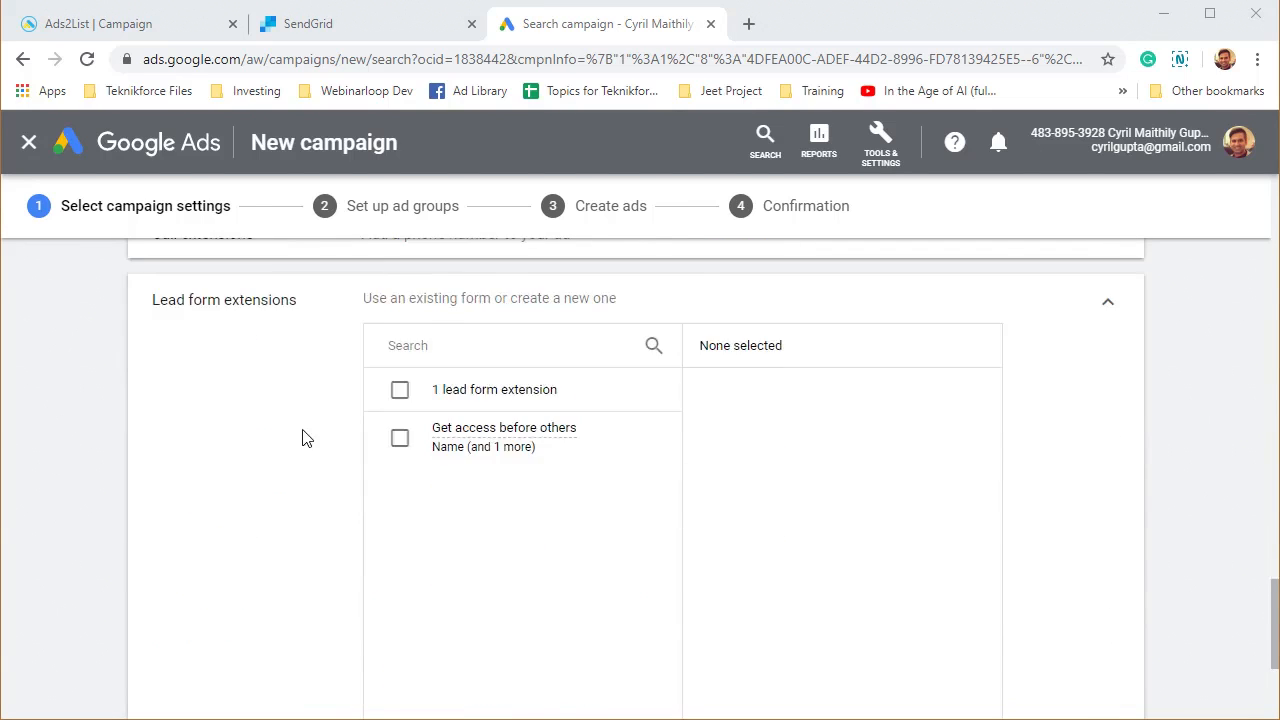
pyautogui.scroll(1, 277, 437)
pyautogui.scroll(-2, 305, 474)
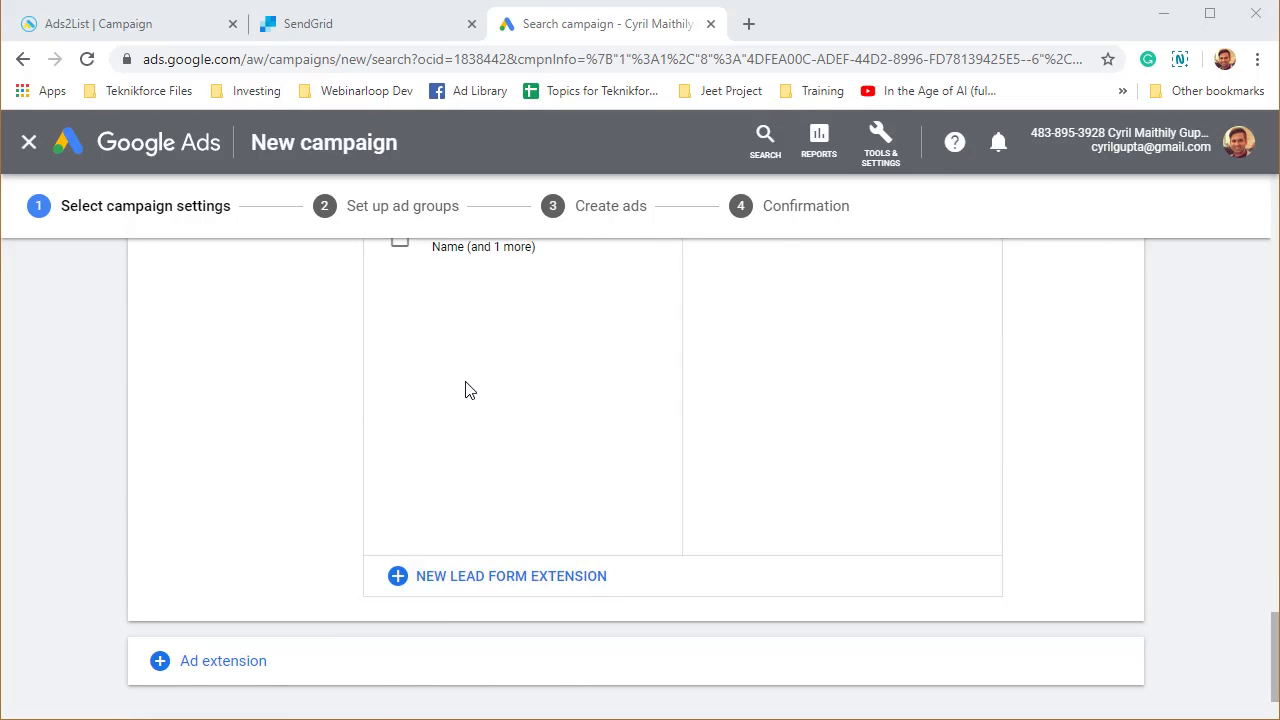
pyautogui.scroll(1, 455, 375)
pyautogui.scroll(-2, 506, 500)
pyautogui.click(515, 474)
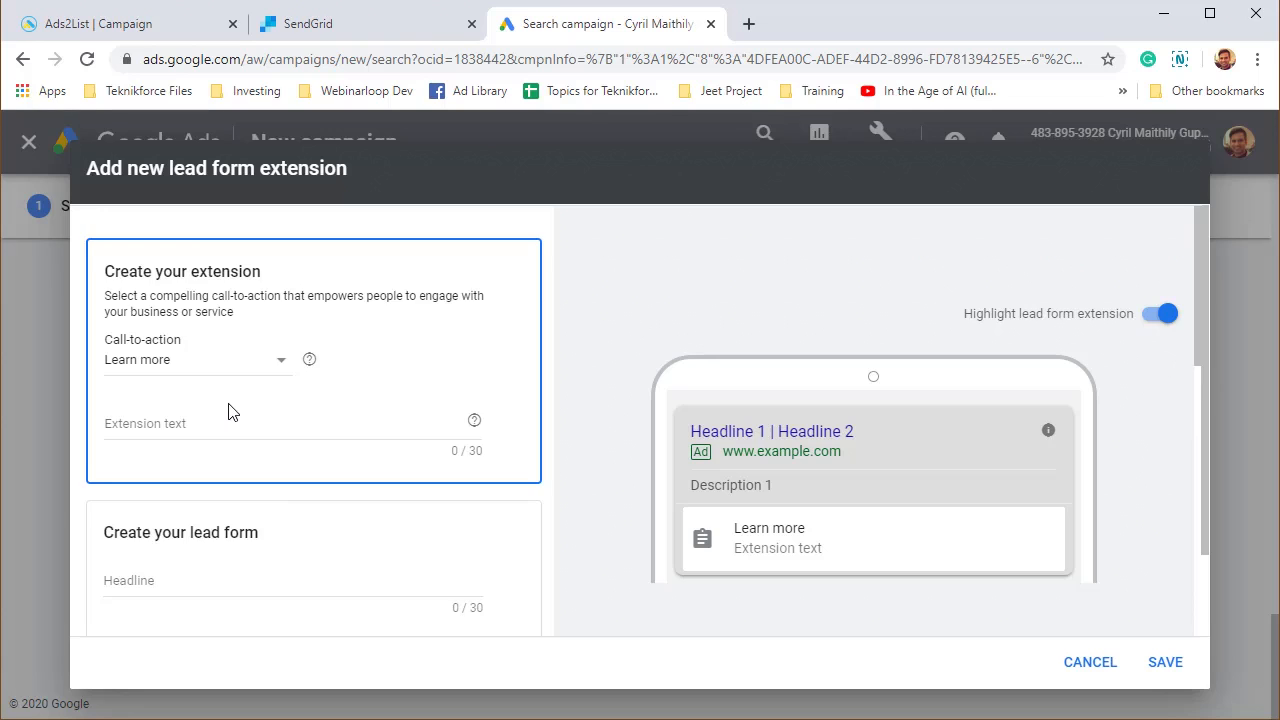
# Set the extension text to "Sign up to get free access" and keep "Learn more" as the call-to-action
pyautogui.scroll(-2, 229, 412)
pyautogui.scroll(1, 220, 406)
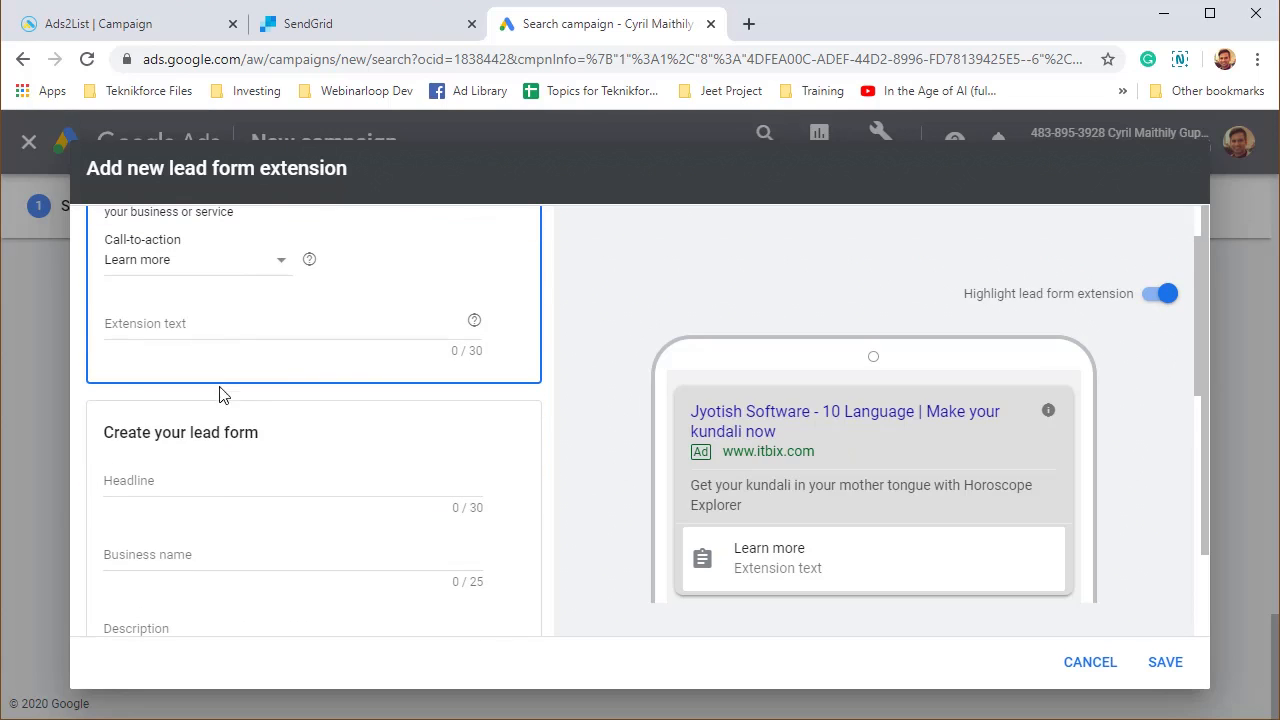
pyautogui.click(250, 272)
pyautogui.click(320, 360)
pyautogui.scroll(1, 330, 410)
pyautogui.click(344, 428)
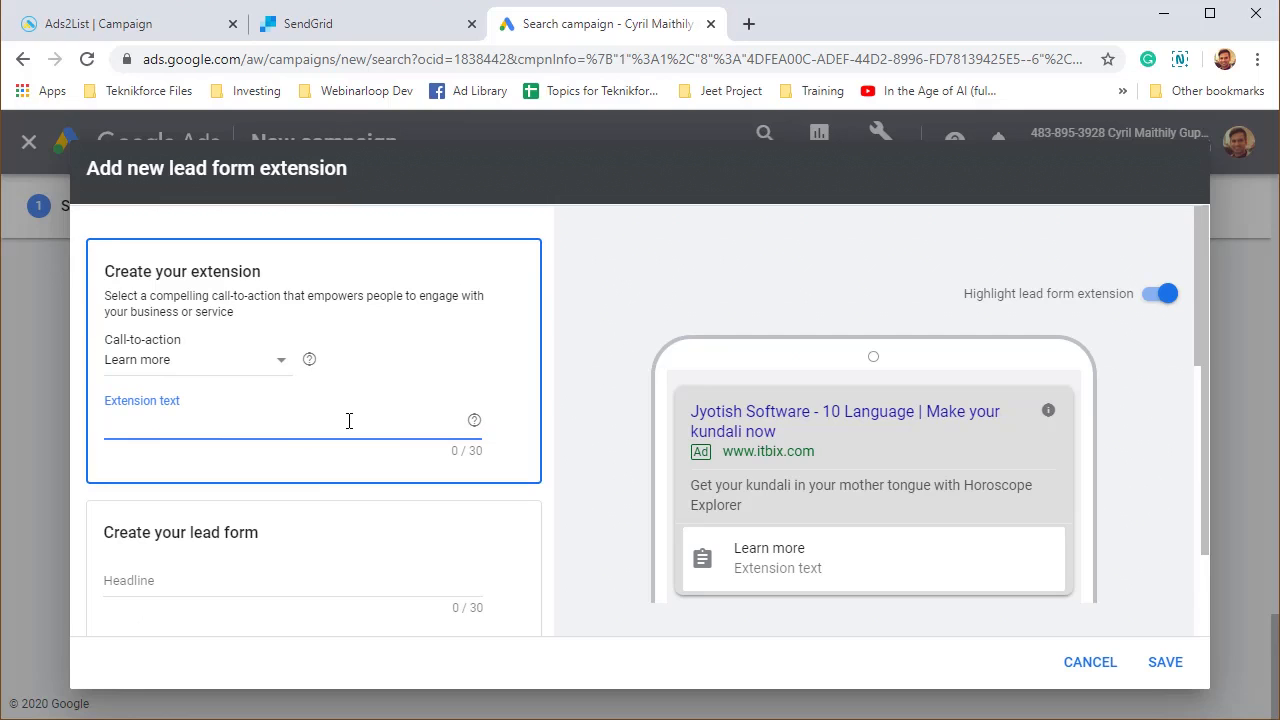
pyautogui.write('Sign up')
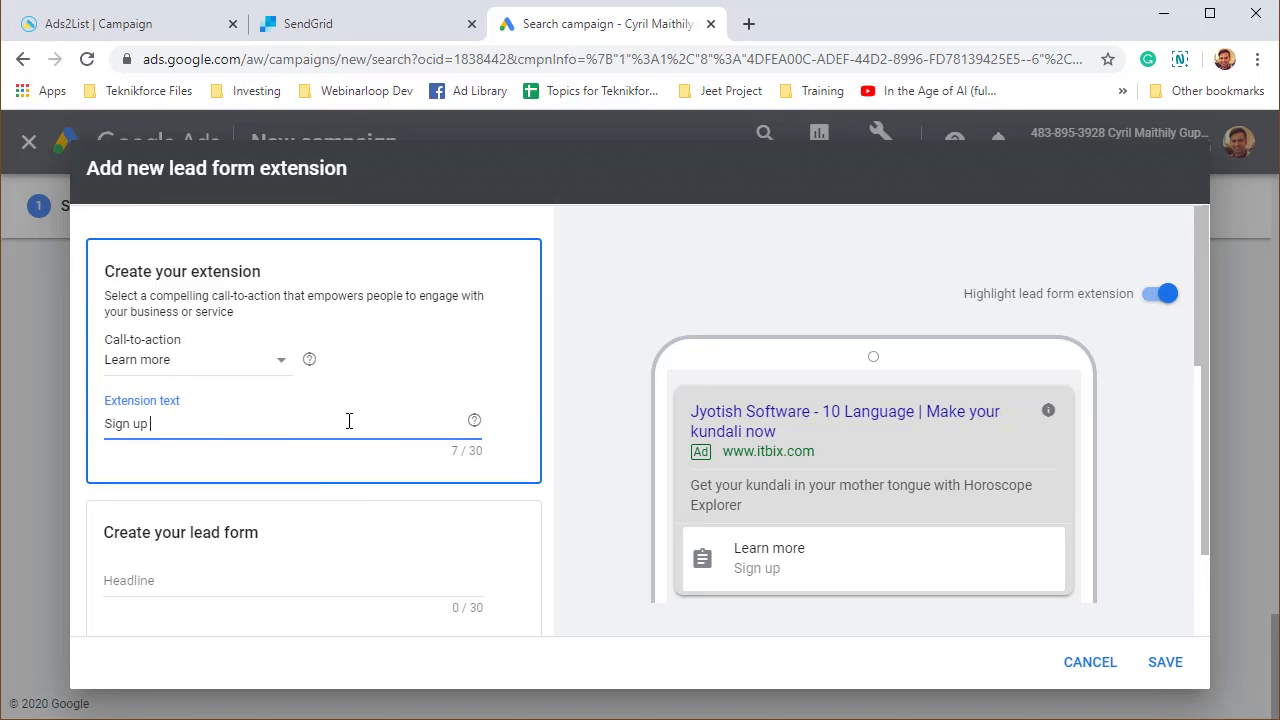
pyautogui.write(' to get free acces')
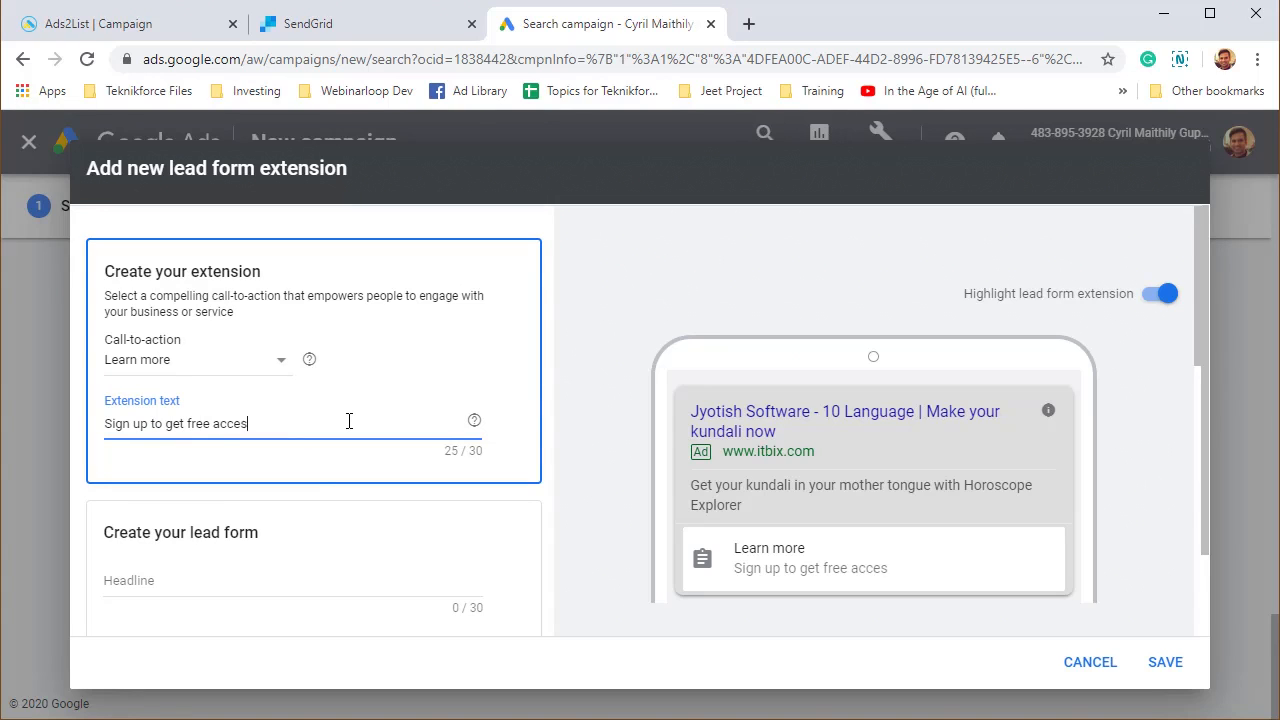
pyautogui.scroll(-2, 243, 471)
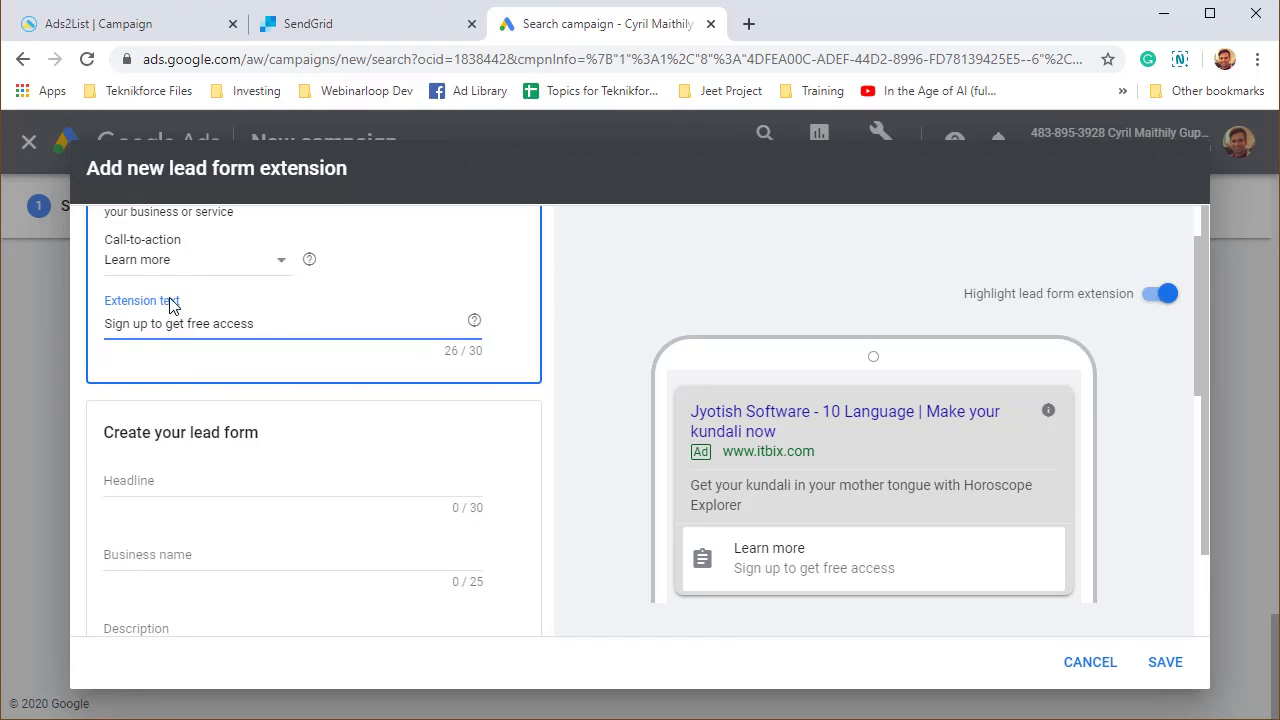
pyautogui.scroll(2, 171, 297)
pyautogui.click(198, 363)
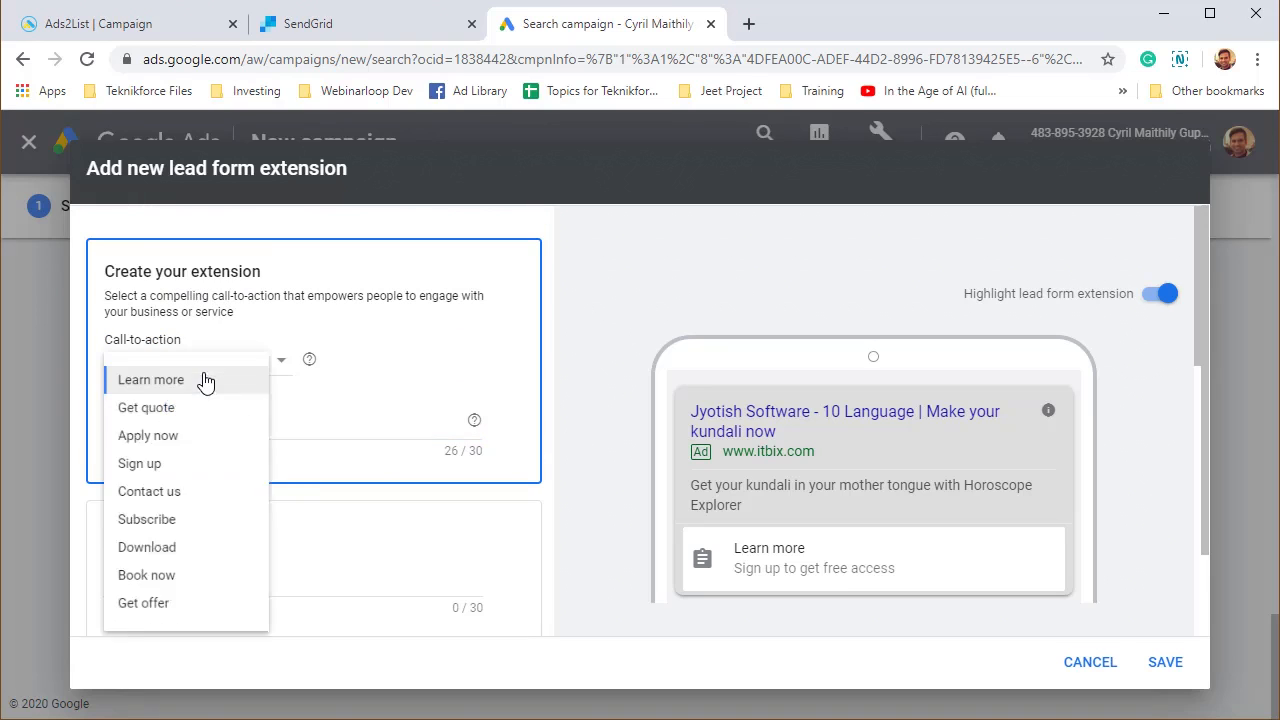
pyautogui.click(371, 409)
# Enter "Get free access to my amazing course!" as the headline of the lead form
pyautogui.scroll(-2, 300, 550)
pyautogui.click(208, 500)
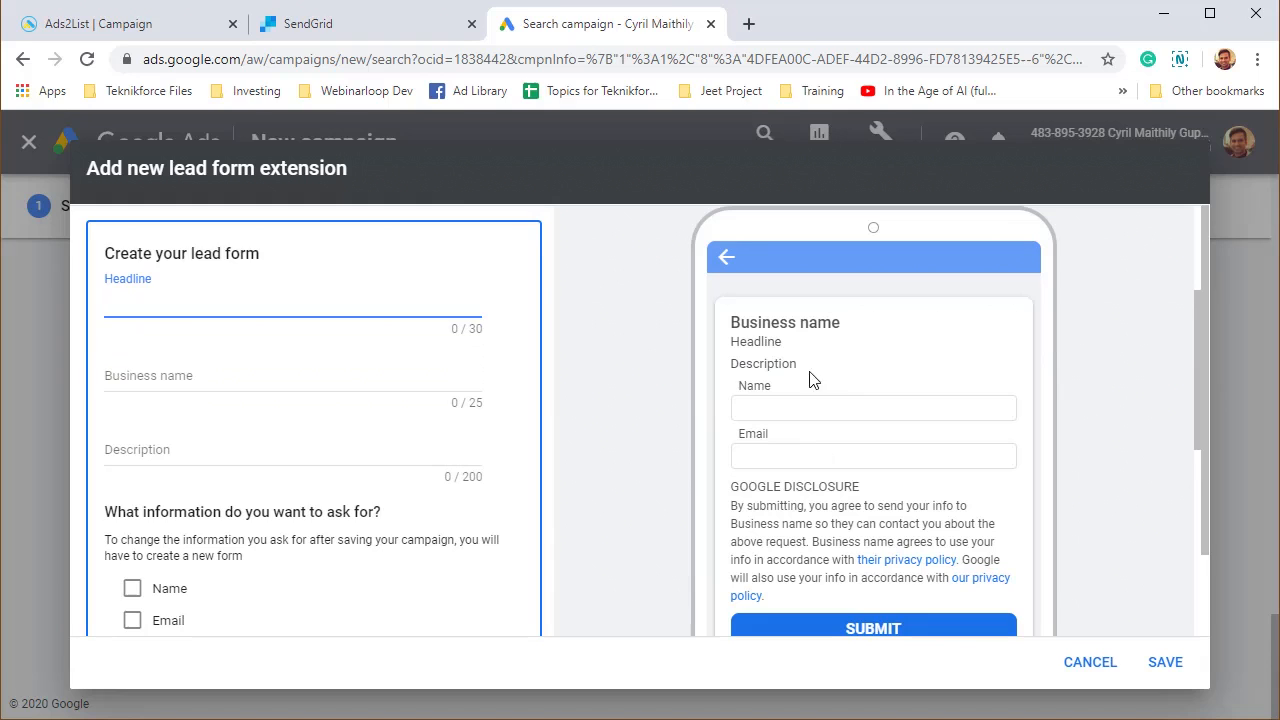
pyautogui.scroll(-1, 850, 390)
pyautogui.scroll(2, 253, 427)
pyautogui.write('T')
pyautogui.press('BackSpace')
pyautogui.press('BackSpace')
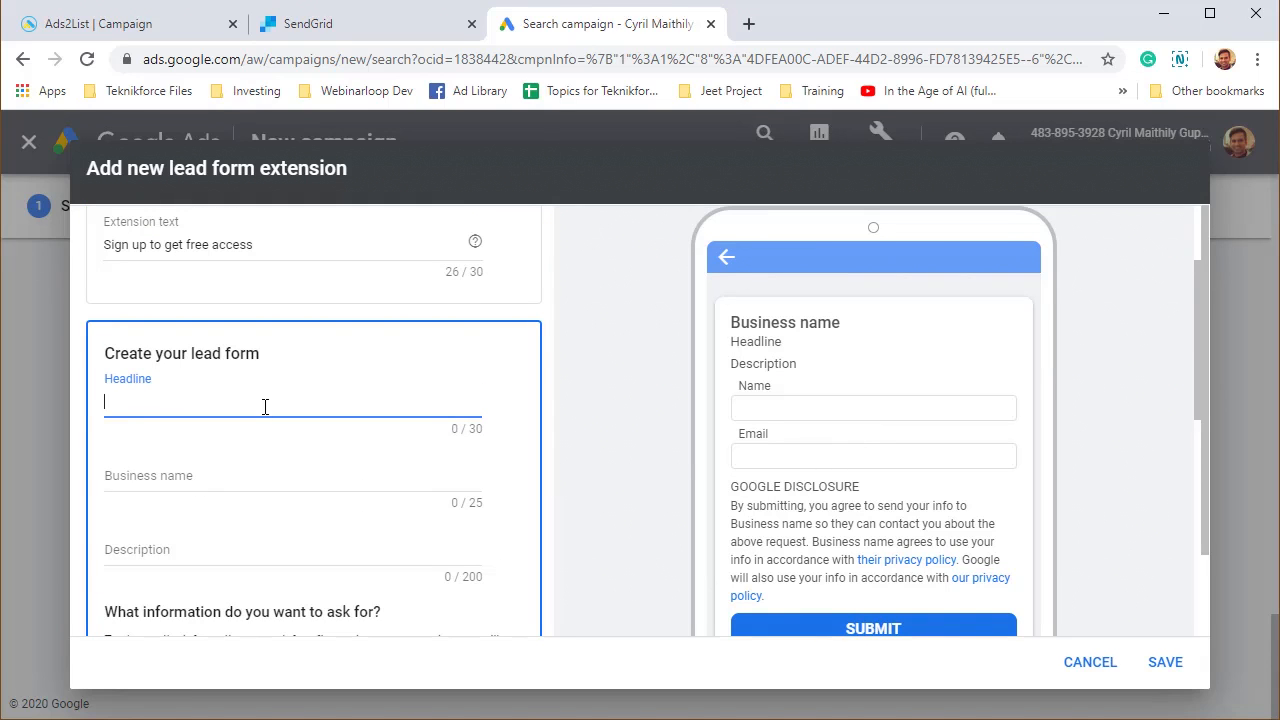
pyautogui.write('Get free access to my amazing course!')
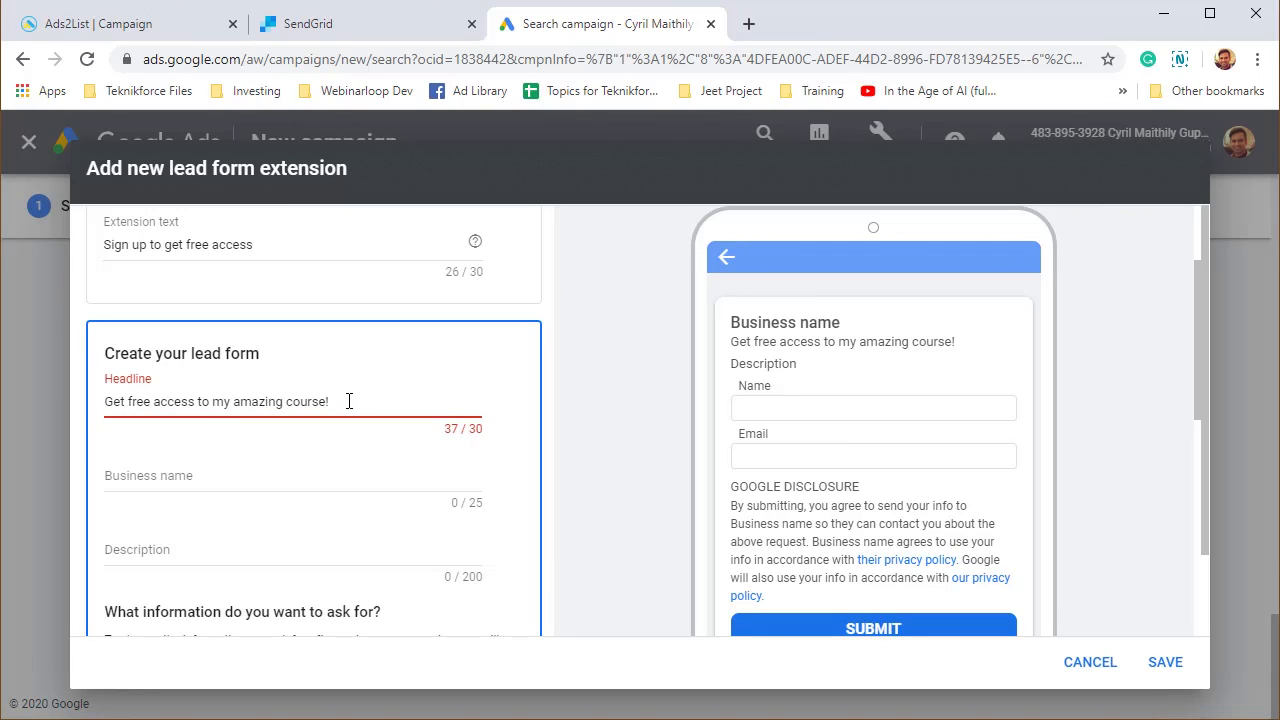
# Shorten the lead form headline to "Get free access to the course"
pyautogui.press('BackSpace')
pyautogui.press('BackSpace')
pyautogui.press('BackSpace')
pyautogui.press('BackSpace')
pyautogui.press('BackSpace')
pyautogui.hotkey('ctrl', 'shift', 'Left')
pyautogui.hotkey('ctrl', 'shift', 'Left')
pyautogui.write('the course')
pyautogui.scroll(-1, 300, 400)
# Set the lead form's business name to "Free IM Course"
pyautogui.click(210, 374)
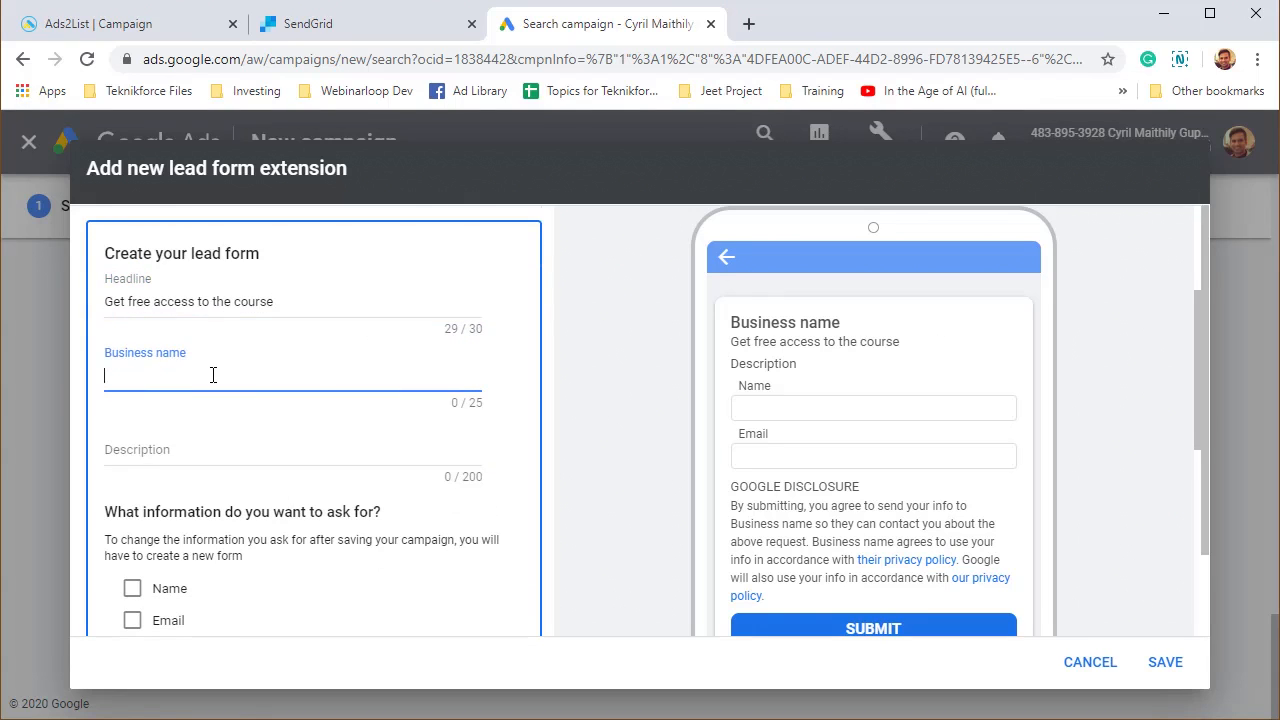
pyautogui.write('Teknik')
pyautogui.press('BackSpace')
pyautogui.press('BackSpace')
pyautogui.press('BackSpace')
pyautogui.press('BackSpace')
pyautogui.press('BackSpace')
pyautogui.press('BackSpace')
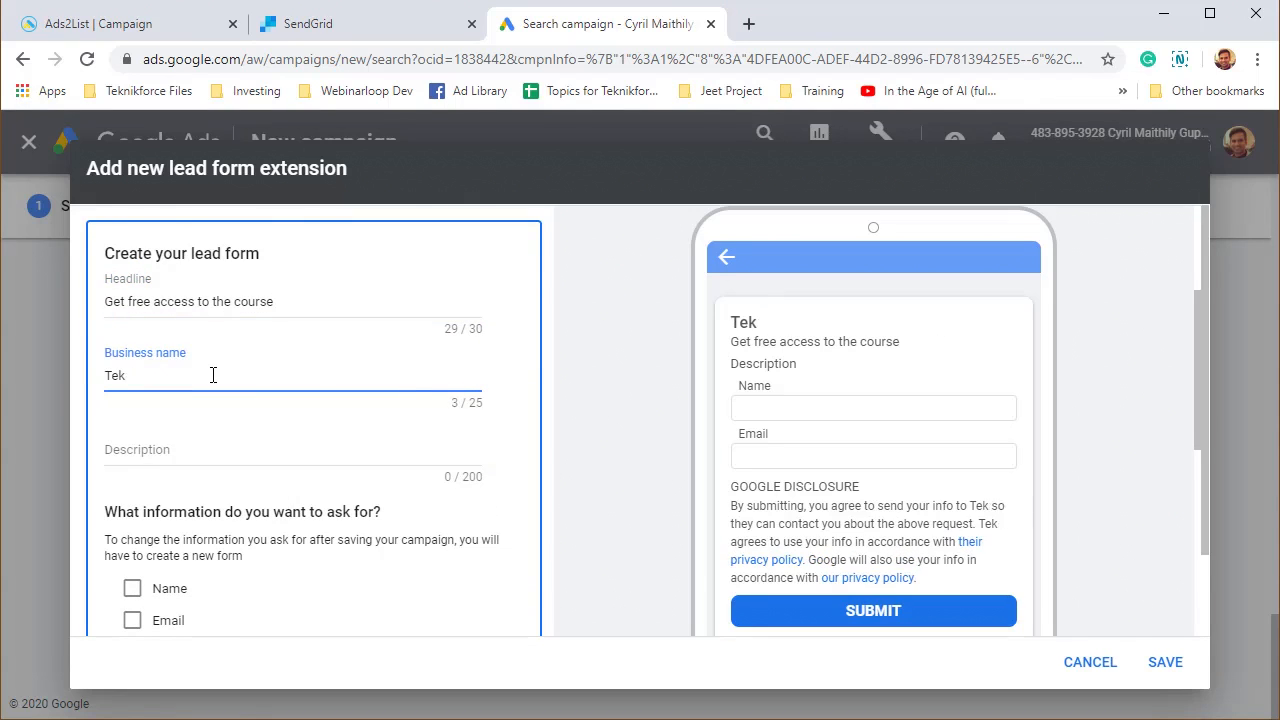
pyautogui.write('IM')
pyautogui.press('BackSpace')
pyautogui.press('BackSpace')
pyautogui.write('Free IM Coure')
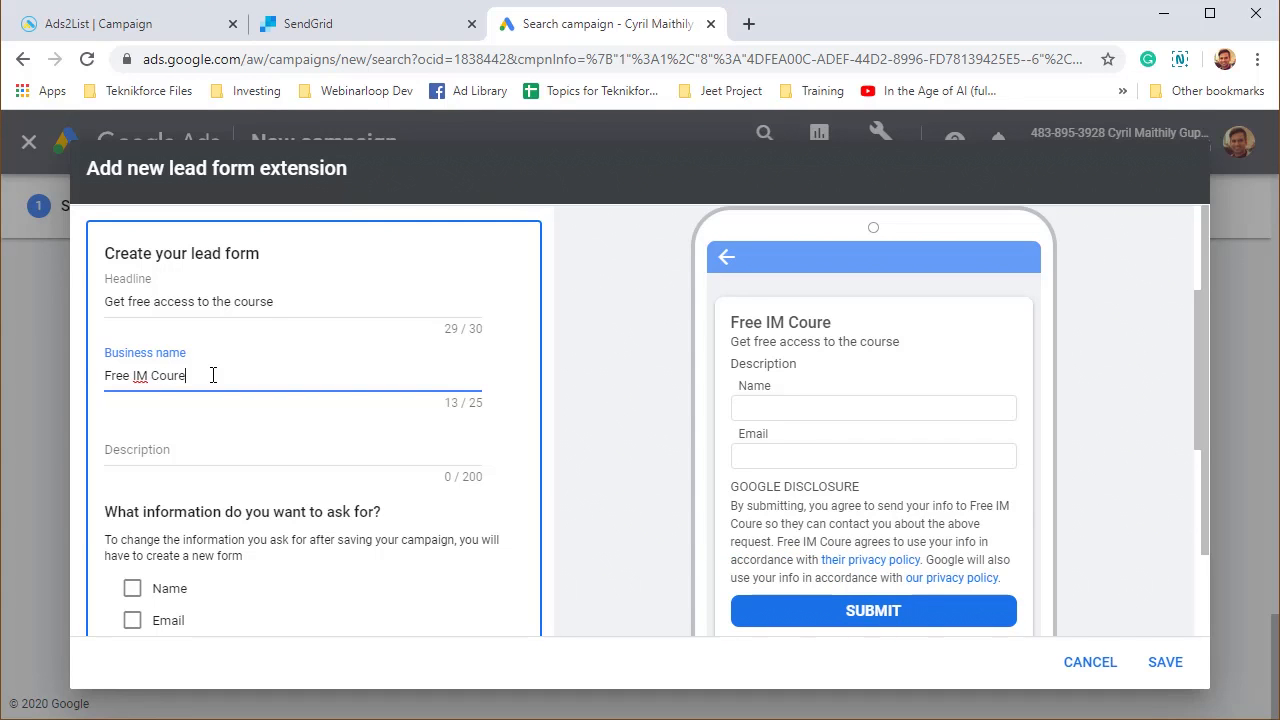
pyautogui.press('Left')
pyautogui.write('s')
pyautogui.scroll(-1, 200, 390)
# Set the lead form's description to "Get your access by submitting the form below."
pyautogui.click(176, 360)
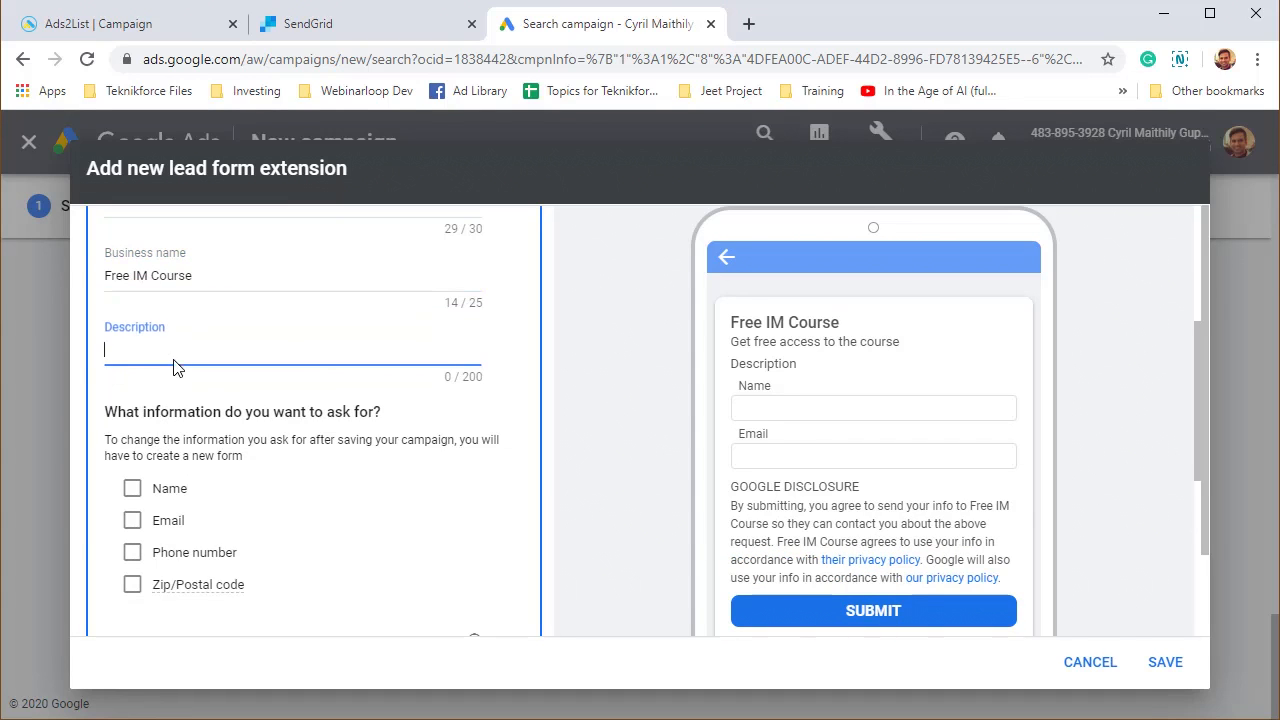
pyautogui.write('Get your acces')
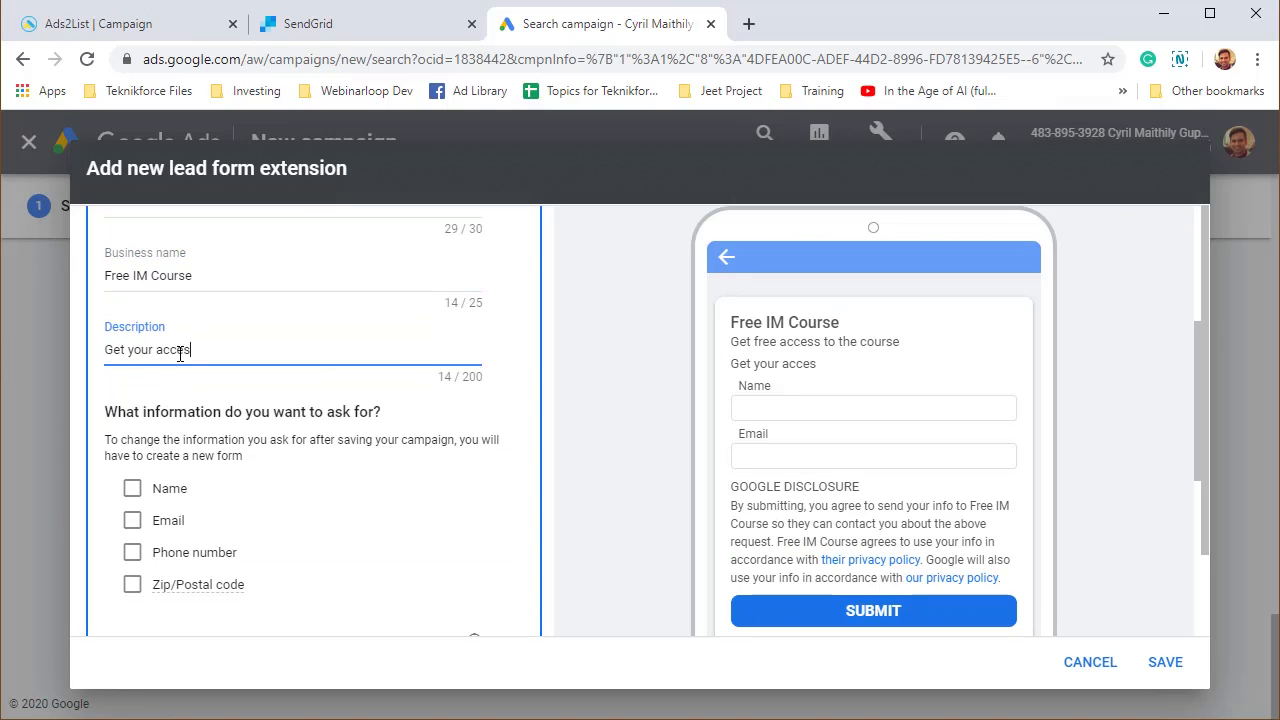
pyautogui.write('s by cllling in the for')
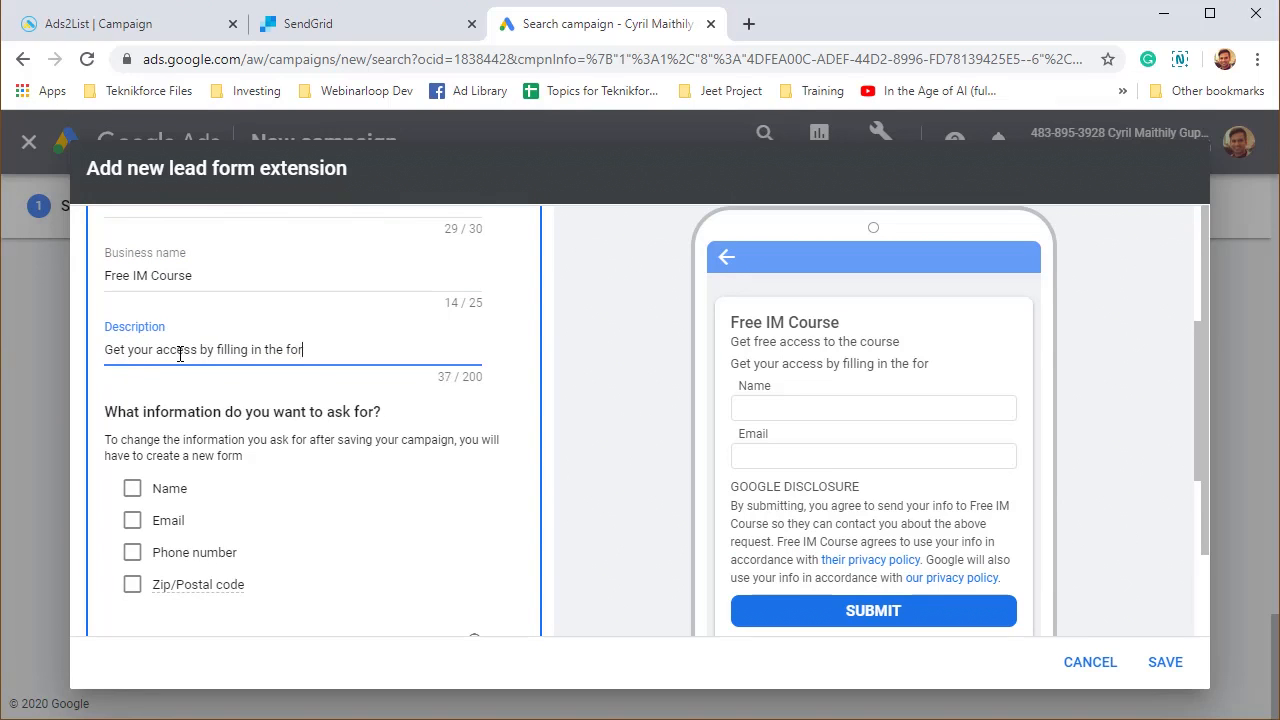
pyautogui.write('m below.')
pyautogui.scroll(-1, 893, 395)
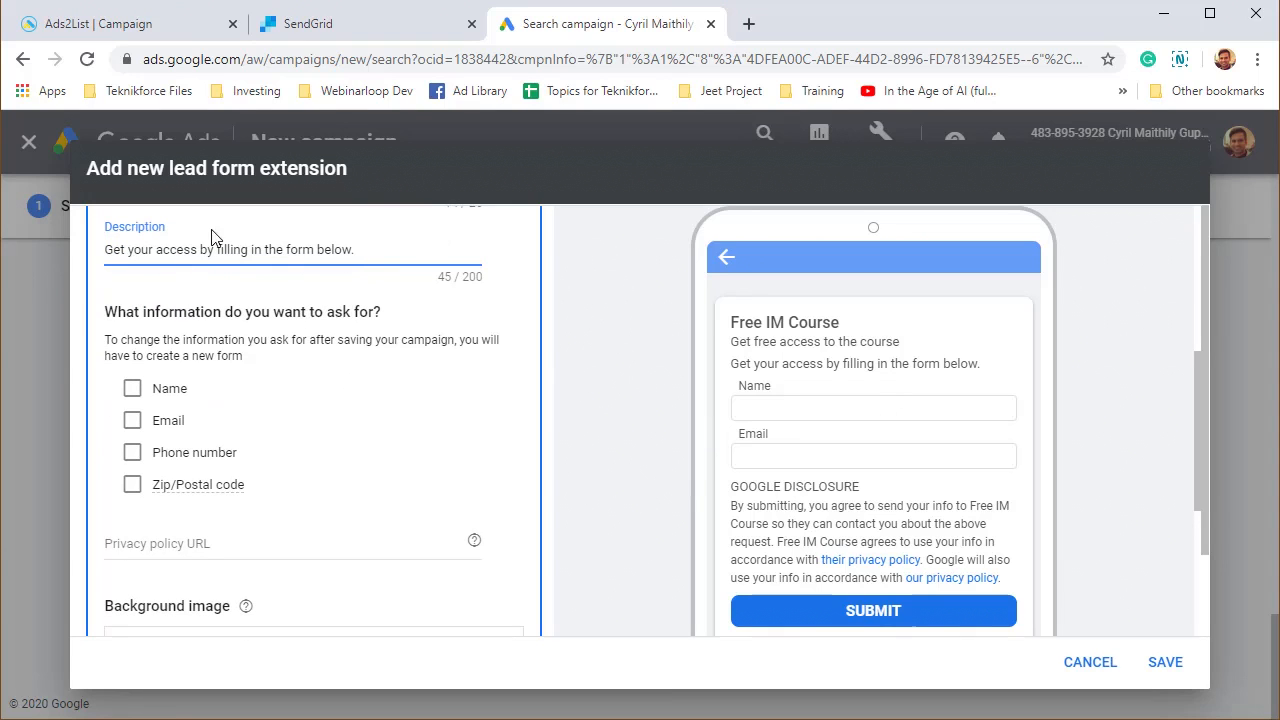
pyautogui.moveTo(216, 249); pyautogui.dragTo(660, 240)
pyautogui.scroll(-4, 420, 525)
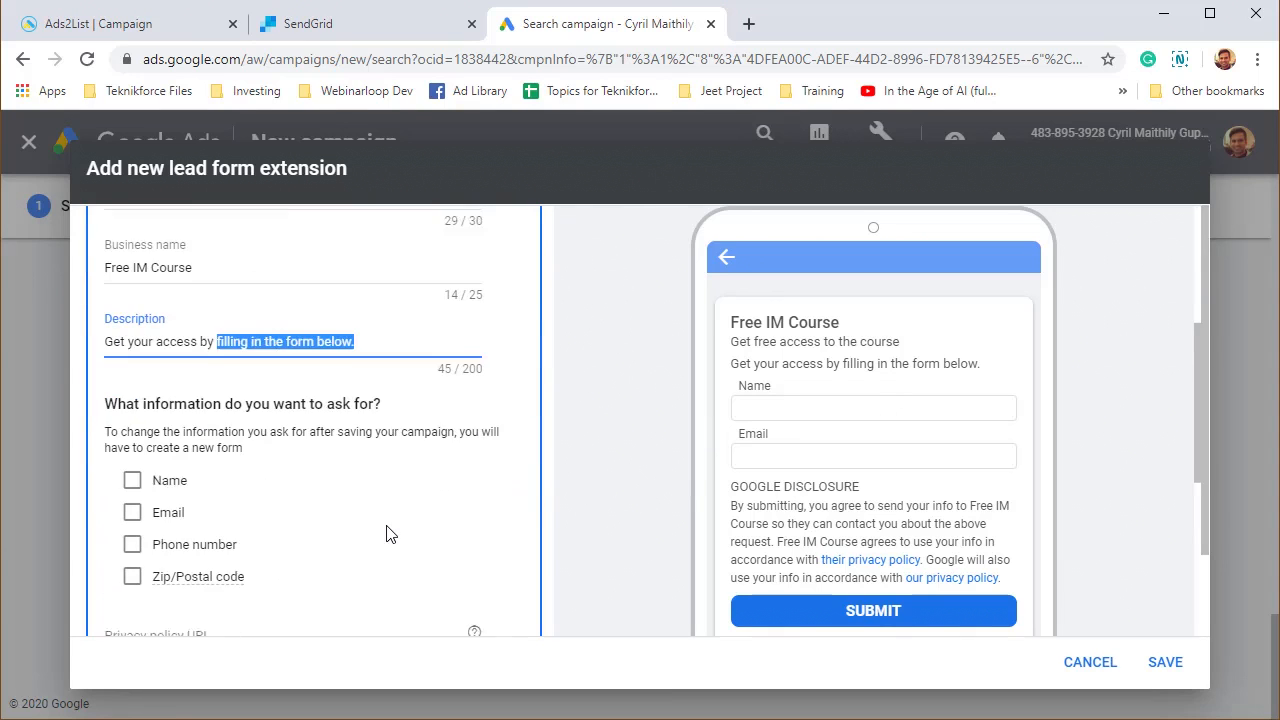
pyautogui.write('submitting the form below.')
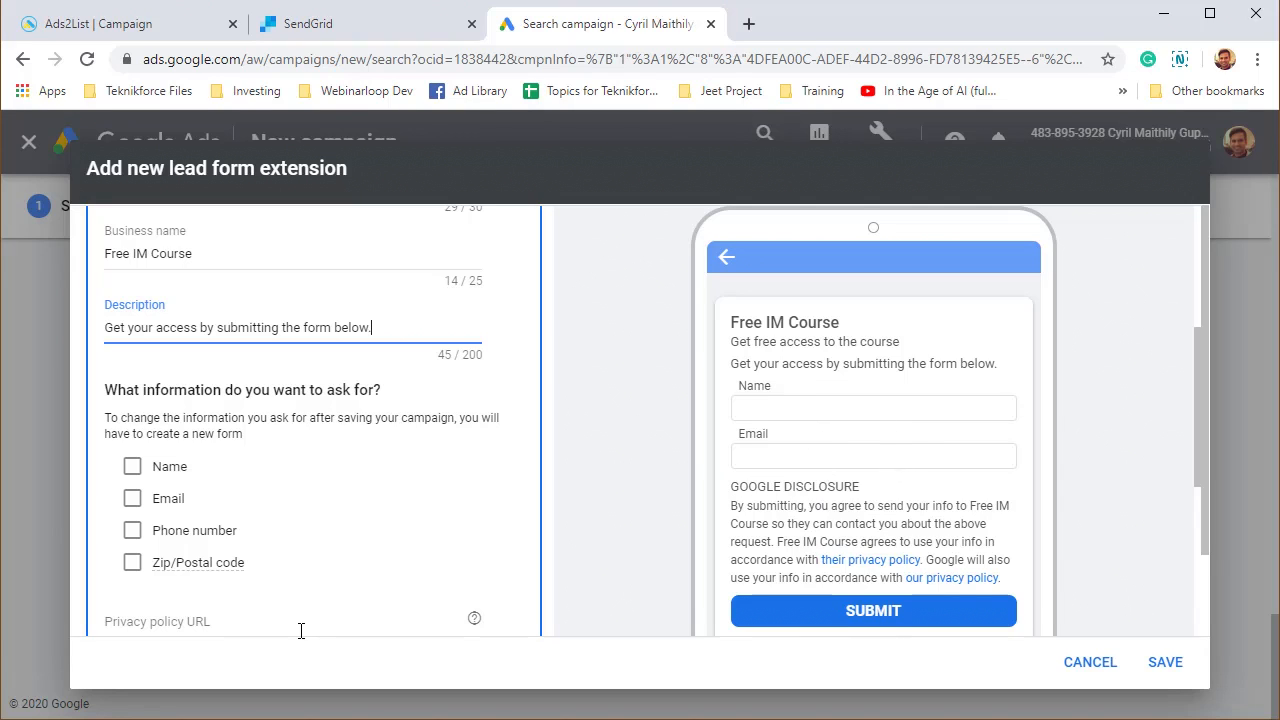
# Have the form ask for Name and Email, trying Phone number and deselecting it again
pyautogui.click(132, 466)
pyautogui.click(133, 498)
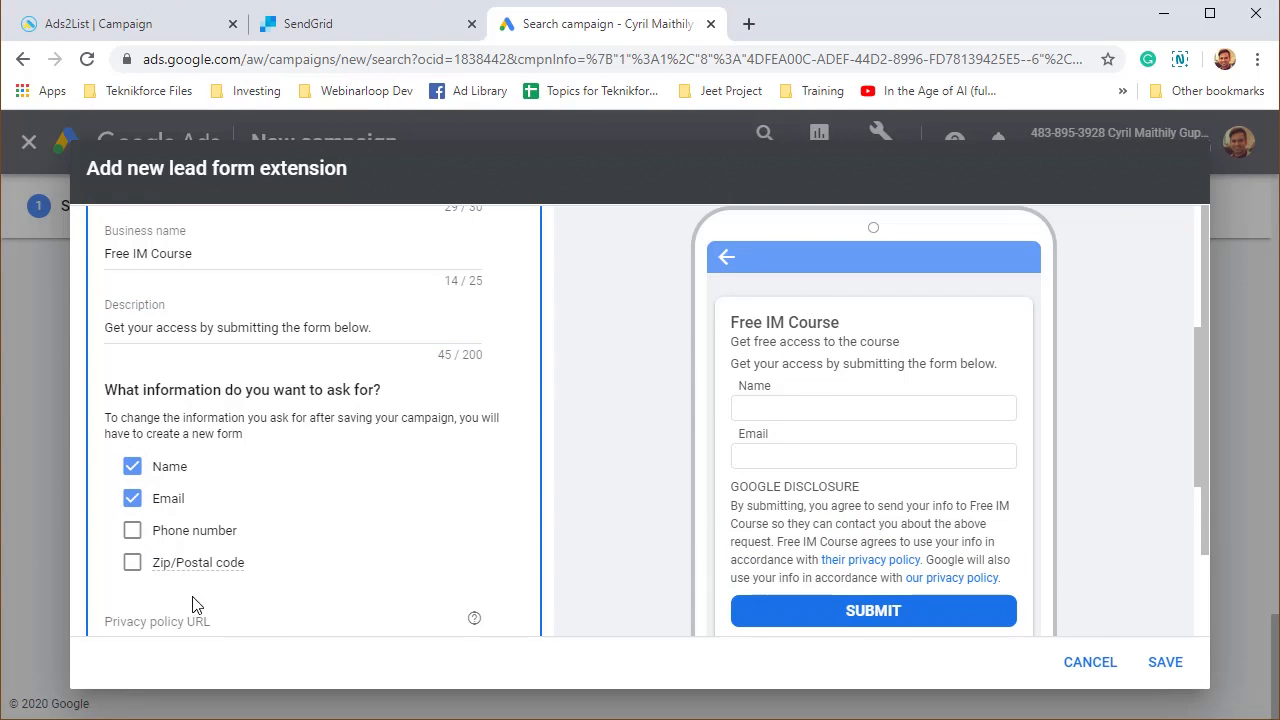
pyautogui.scroll(-1, 192, 598)
pyautogui.click(133, 436)
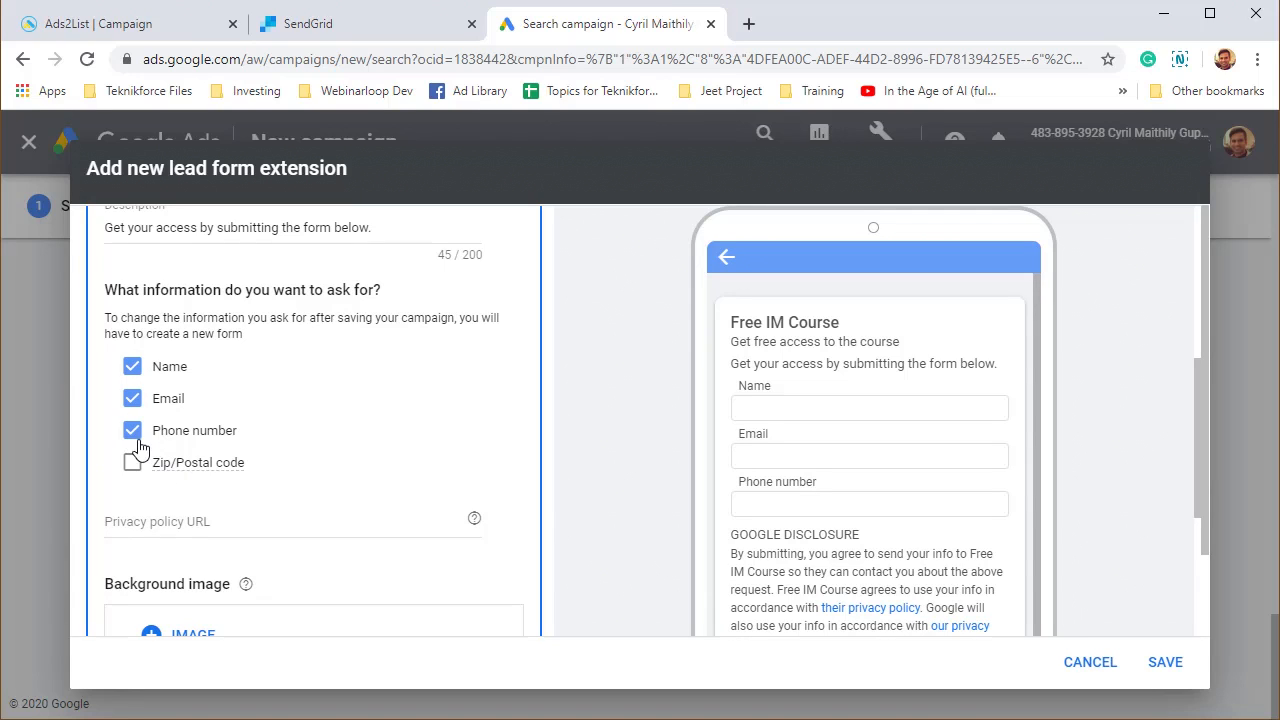
pyautogui.click(133, 438)
# Upload the CloudFunnels product image, accept its landscape (1.91:1) crop and save it as the lead form's background image
pyautogui.scroll(-2, 163, 470)
pyautogui.click(183, 435)
pyautogui.click(698, 533)
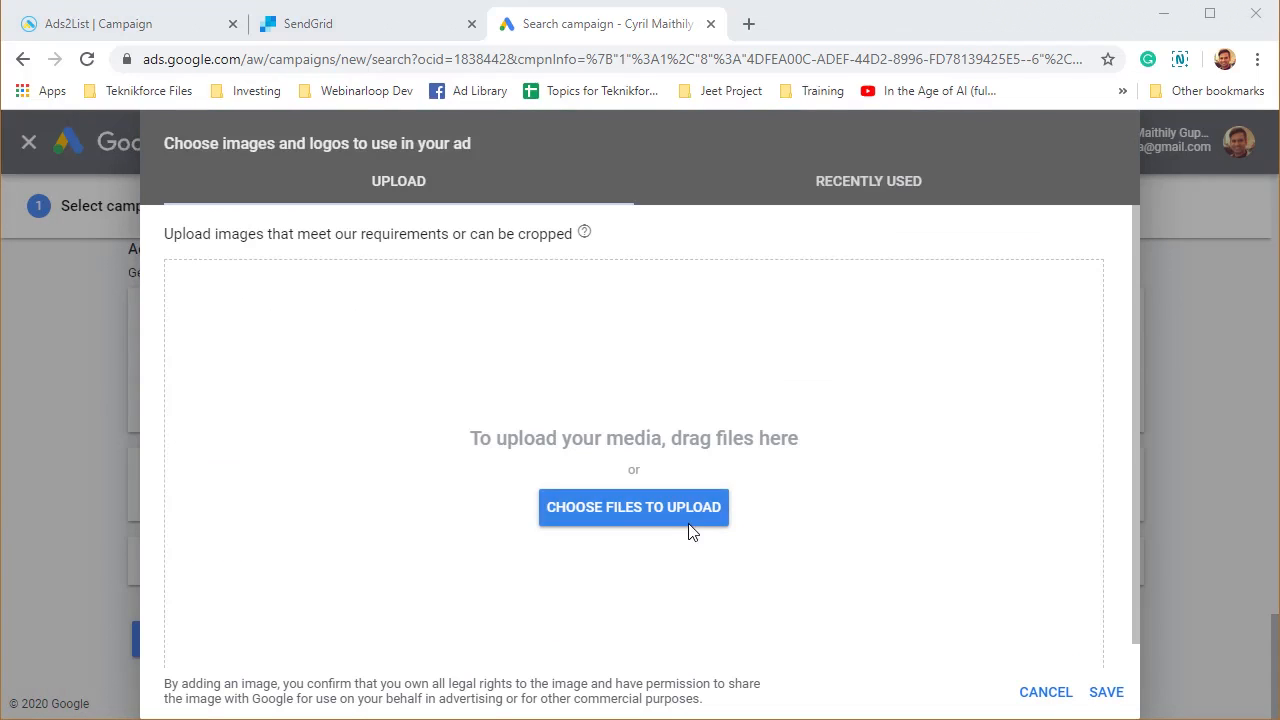
pyautogui.click(258, 225)
pyautogui.doubleClick(250, 181)
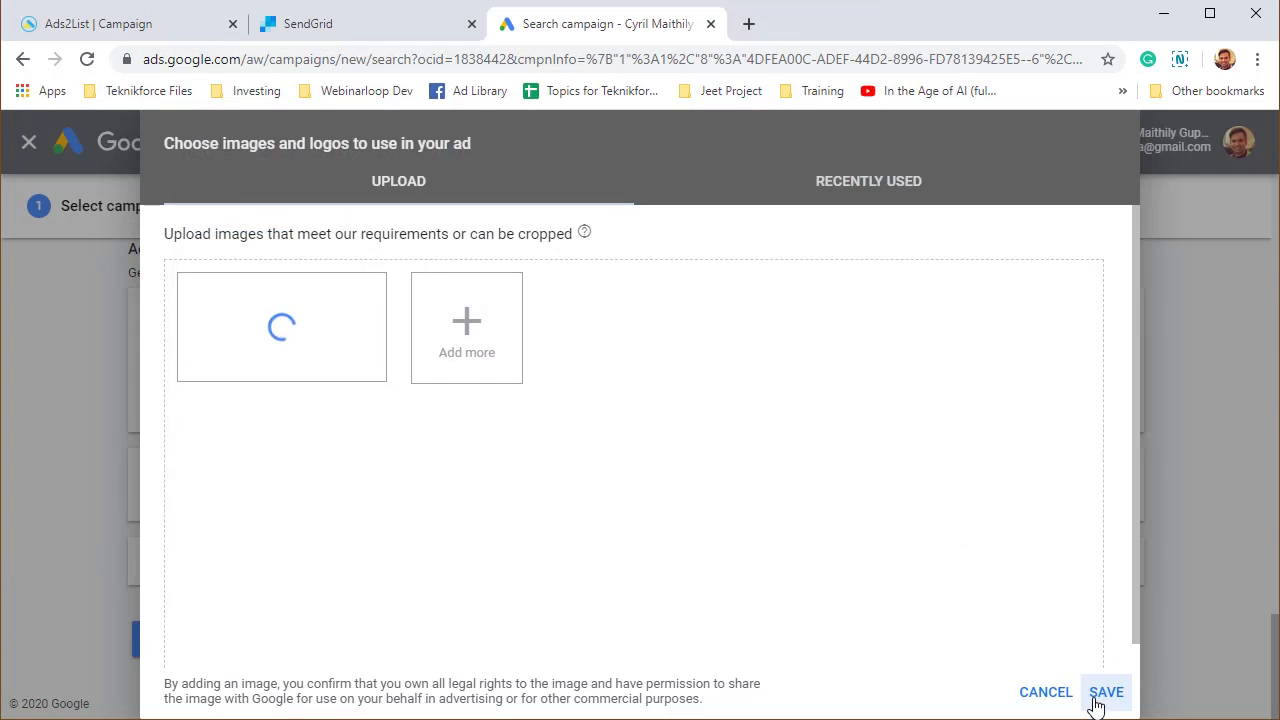
pyautogui.click(270, 380)
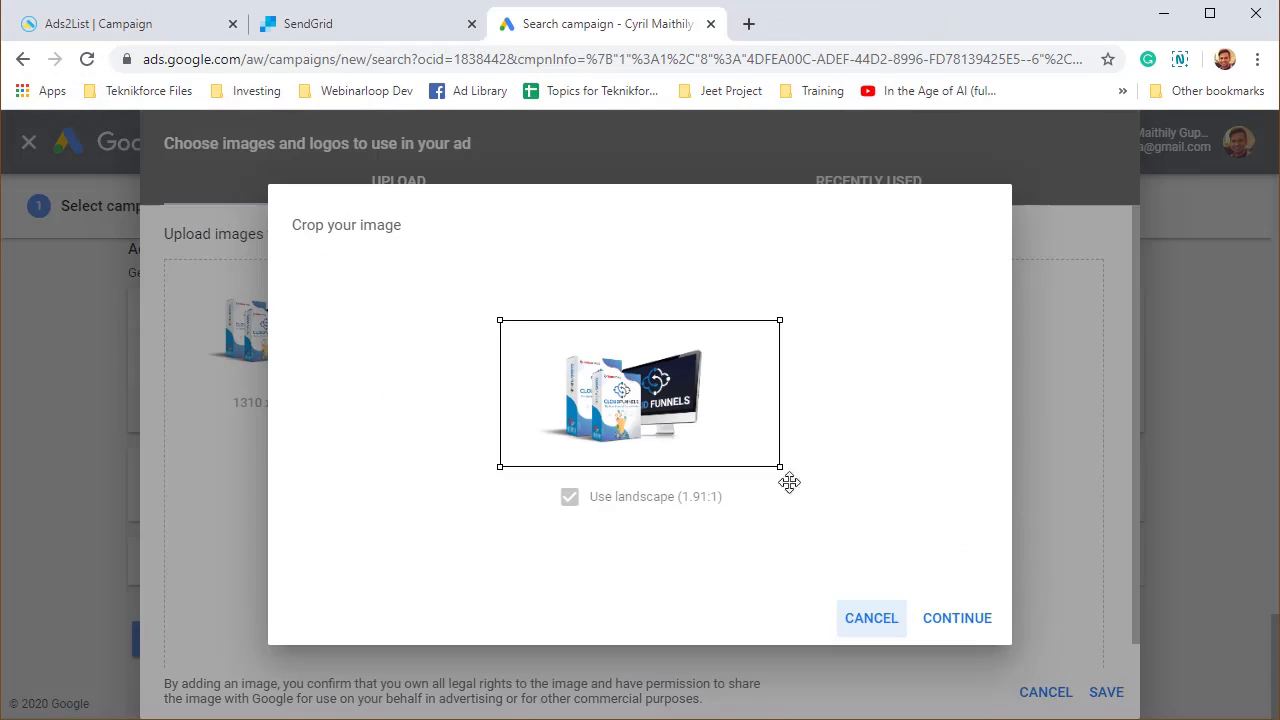
pyautogui.click(956, 622)
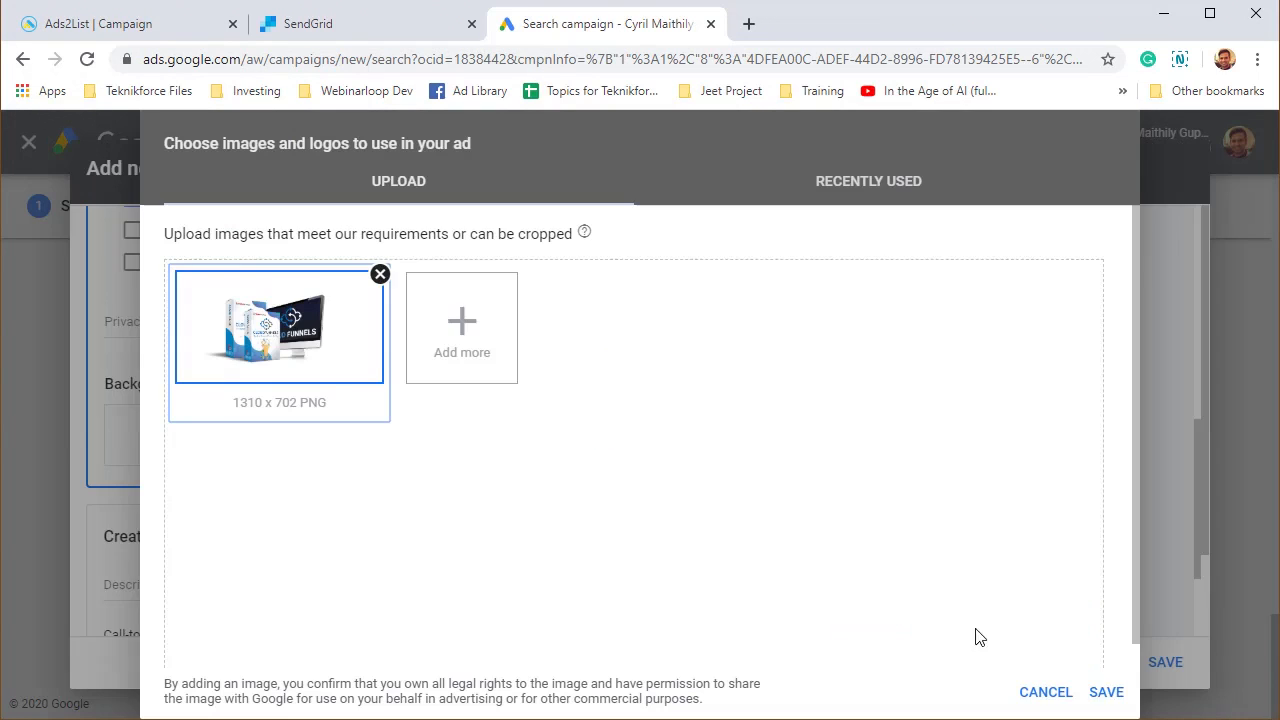
pyautogui.click(1106, 692)
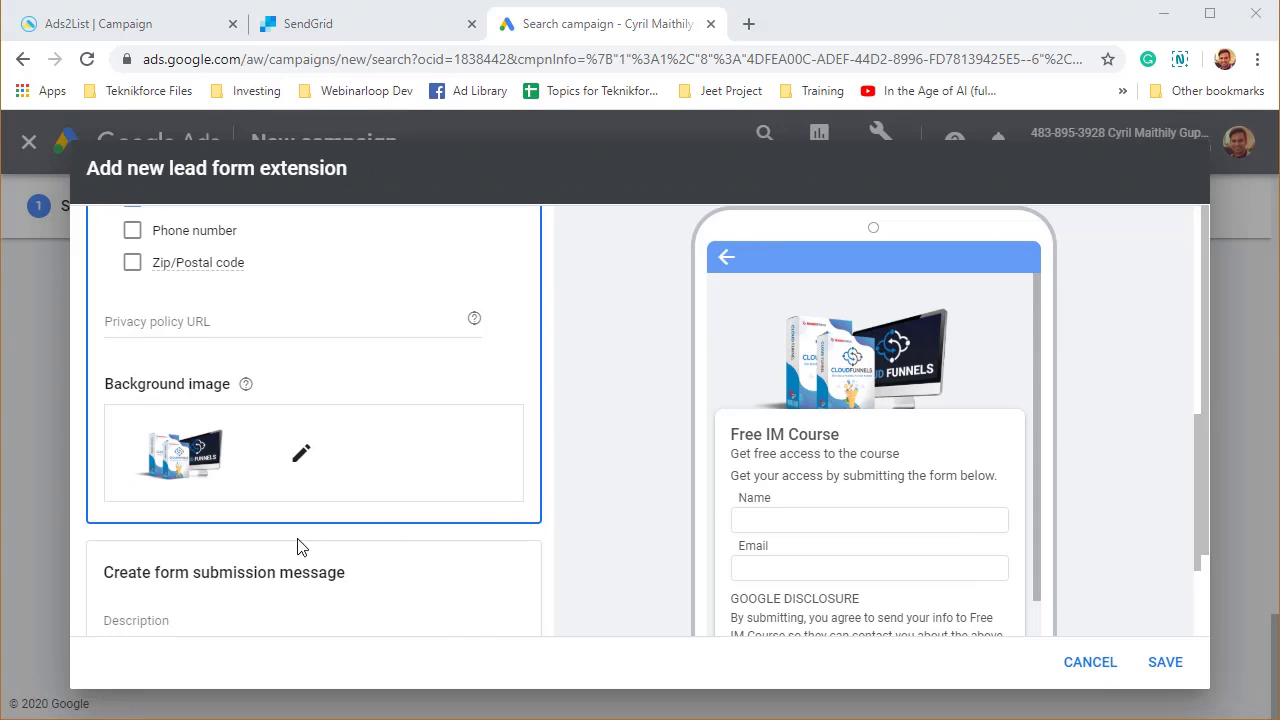
pyautogui.scroll(-3, 324, 546)
pyautogui.click(220, 322)
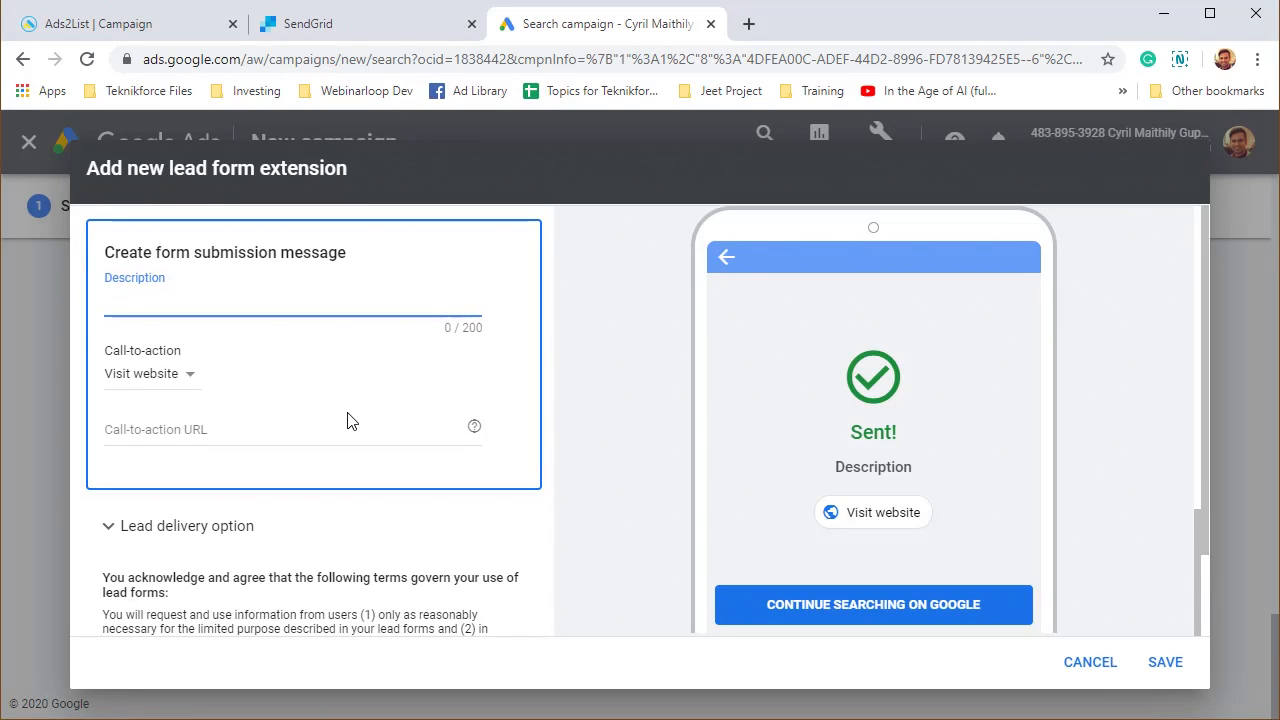
pyautogui.write('Thank you for signing up!')
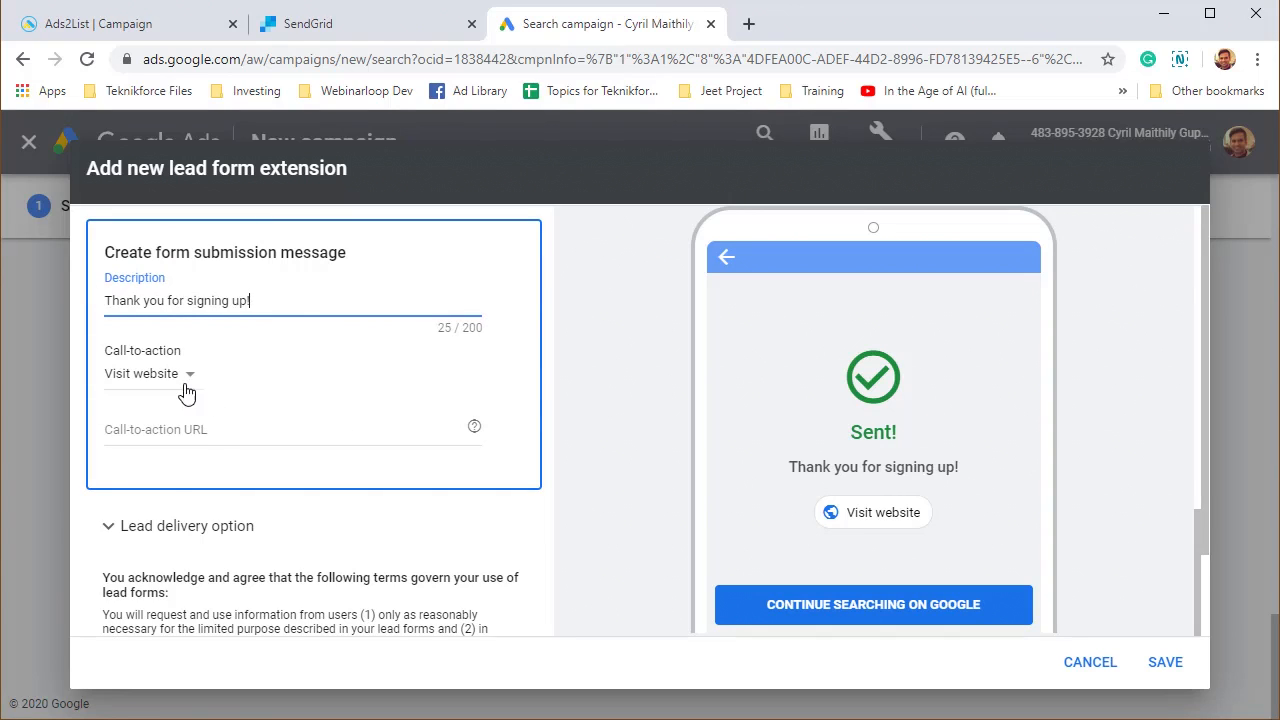
pyautogui.click(220, 430)
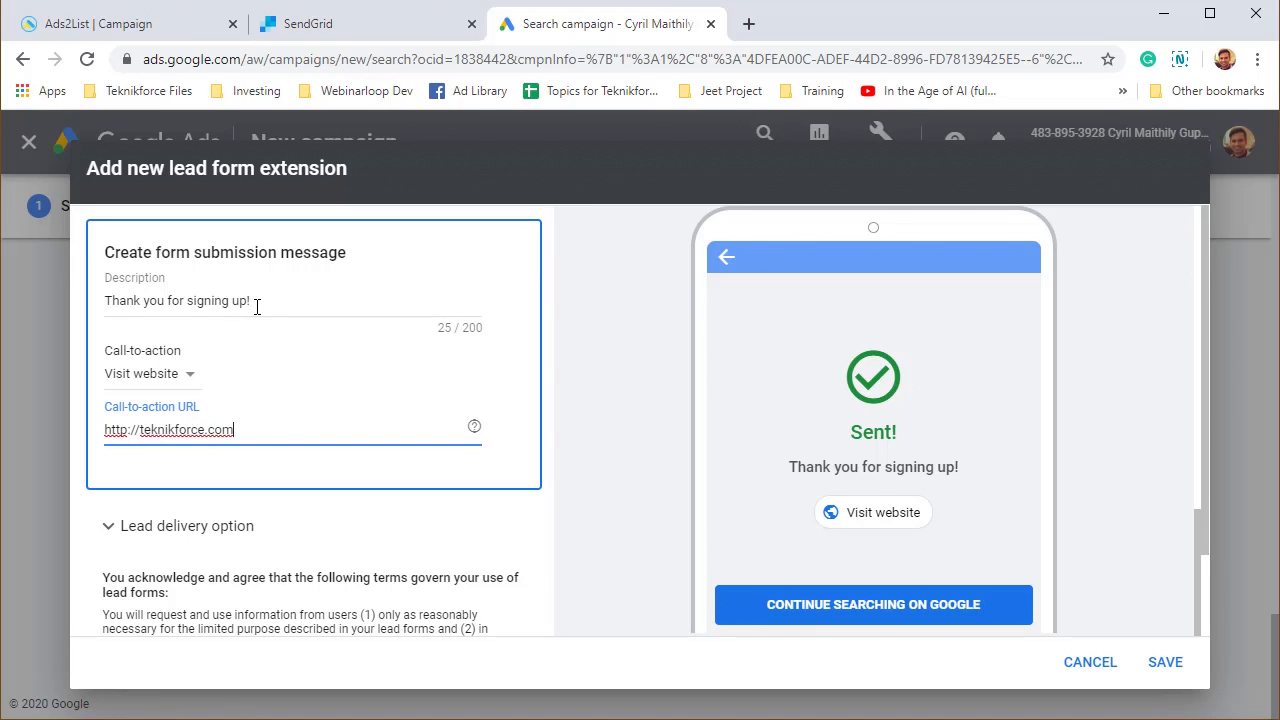
# Try Download as the submission message's call-to-action, and switch it back to Visit website
pyautogui.click(180, 378)
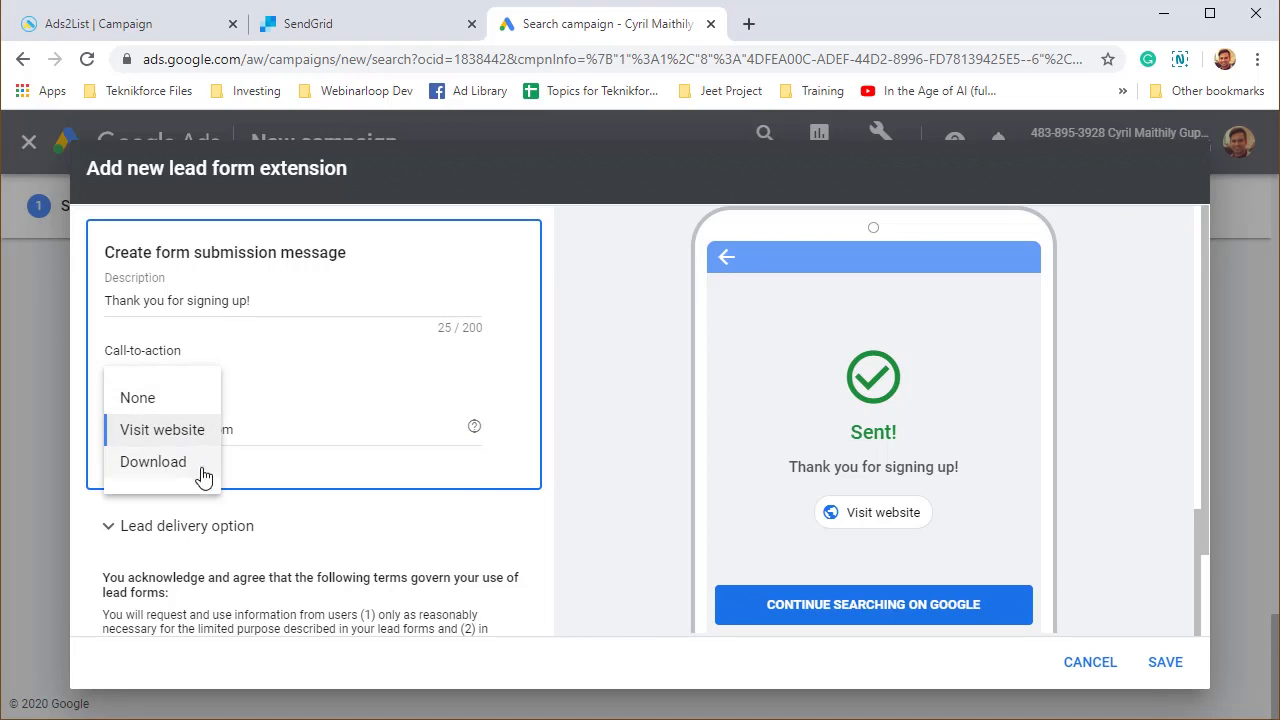
pyautogui.click(176, 455)
pyautogui.click(171, 378)
pyautogui.click(166, 434)
# Extend the submission message description with "Claim your offer using the button below."
pyautogui.moveTo(261, 301); pyautogui.dragTo(25, 316)
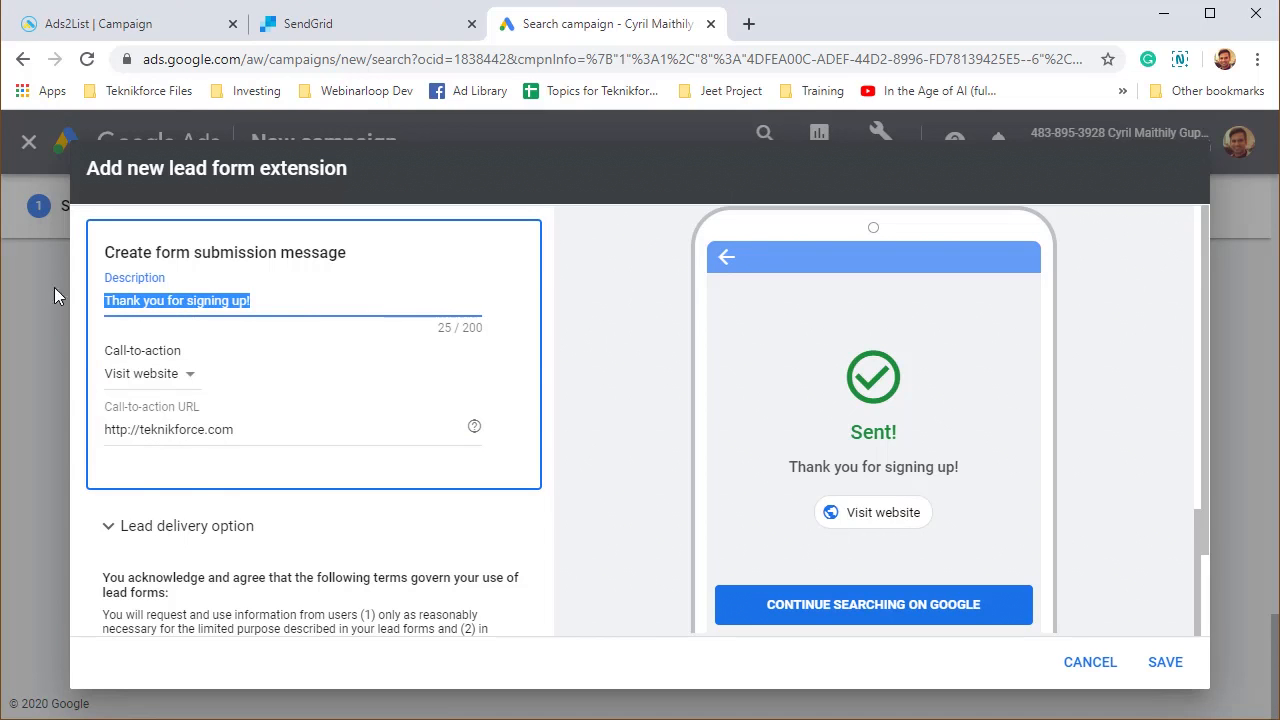
pyautogui.click(301, 307)
pyautogui.write('Cl')
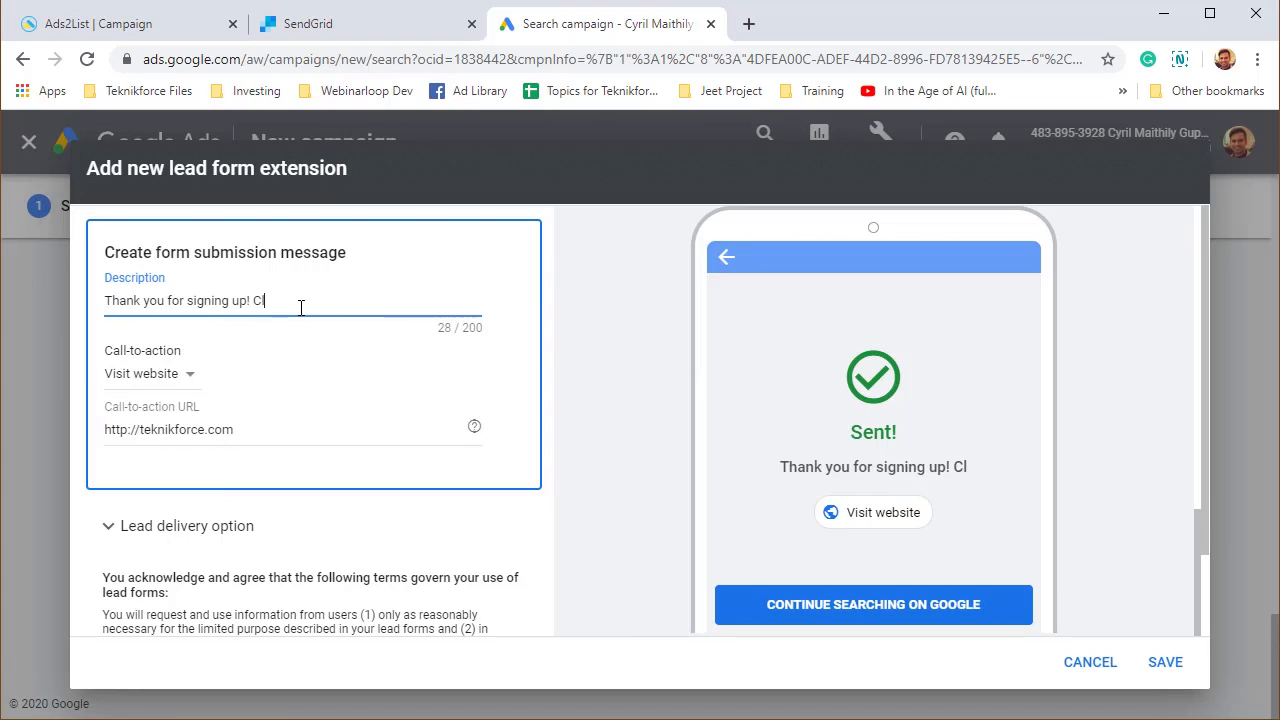
pyautogui.write('aim your of')
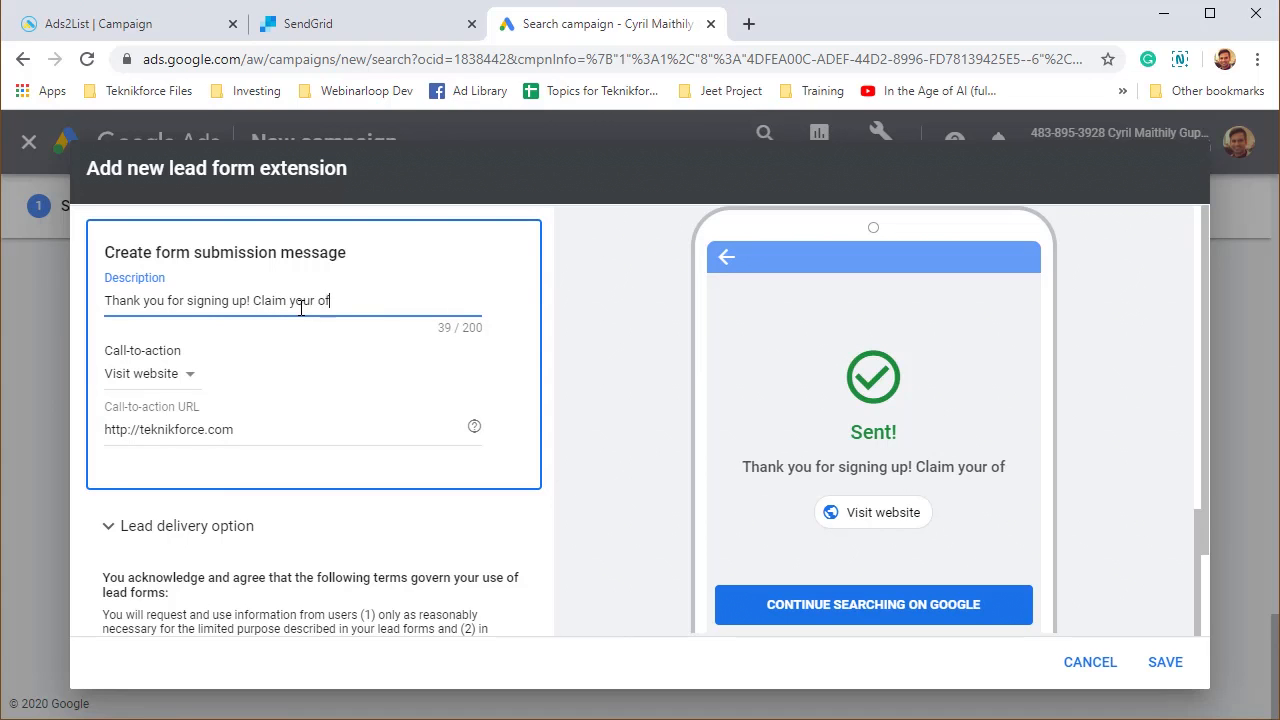
pyautogui.write('fer using')
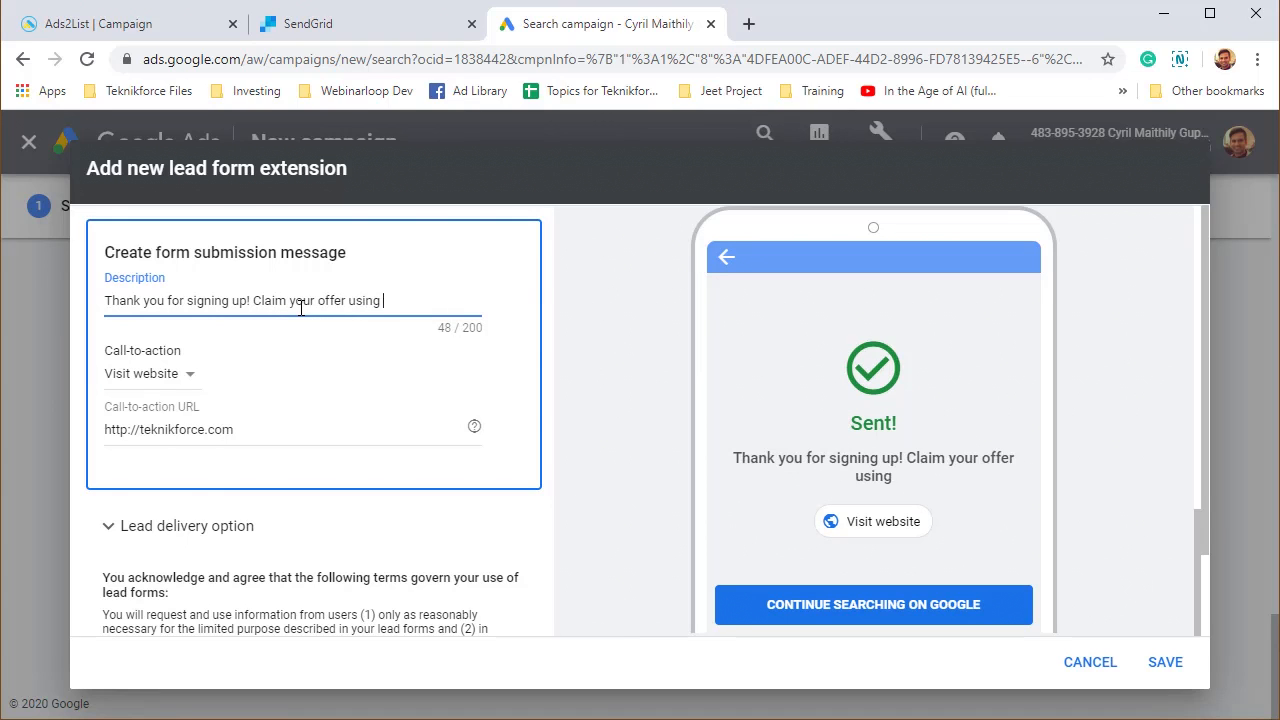
pyautogui.write(' the button below.')
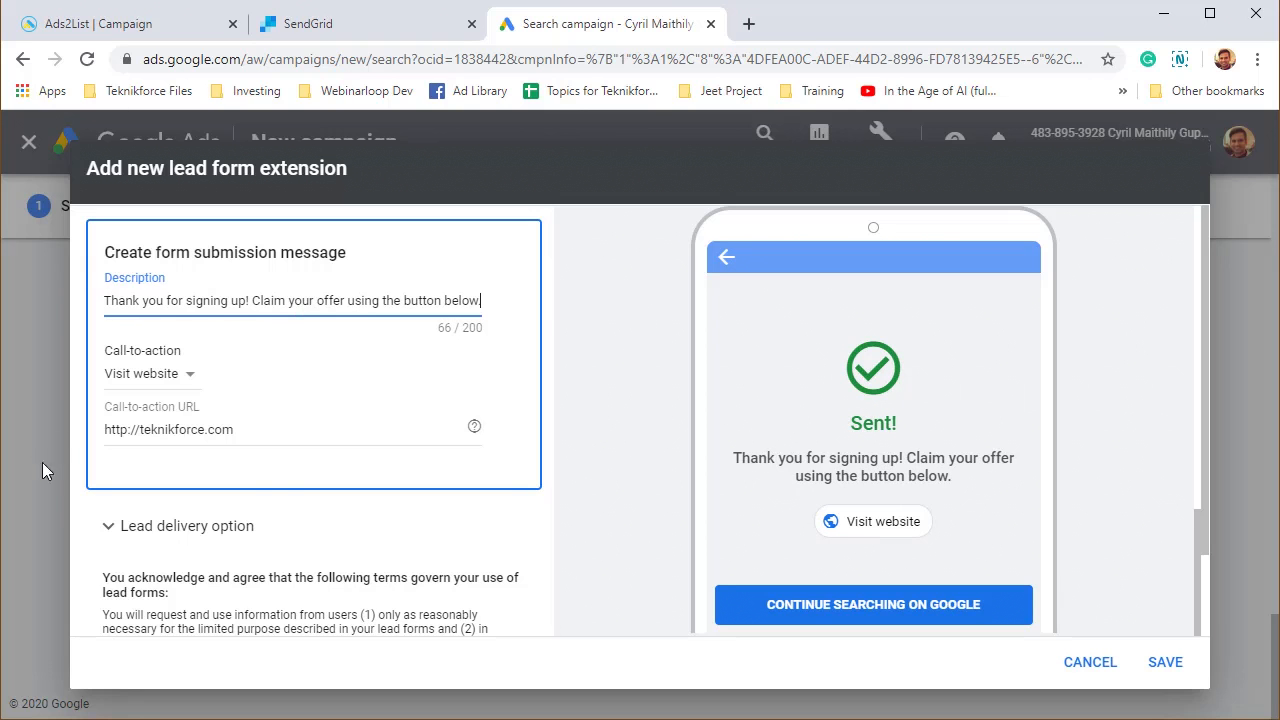
# Expand the lead delivery option and examine the lead download and webhook settings
pyautogui.scroll(-3, 226, 351)
pyautogui.scroll(1, 226, 351)
pyautogui.scroll(-1, 229, 400)
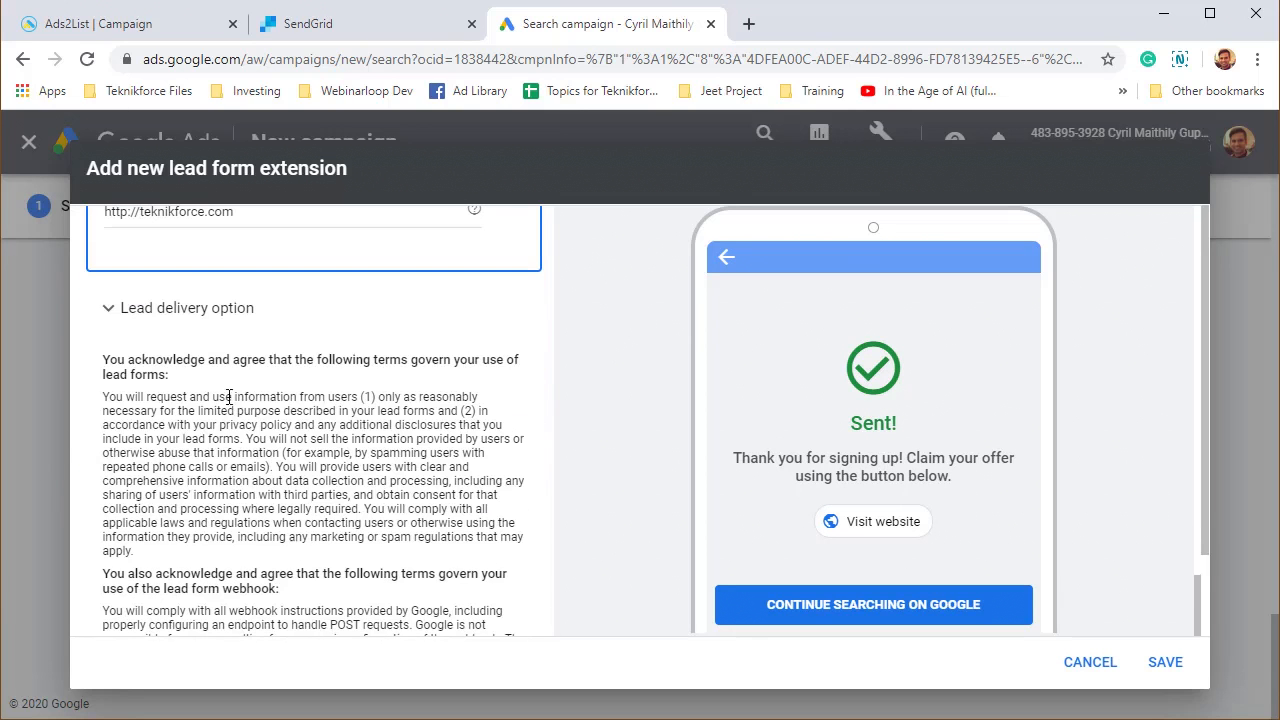
pyautogui.click(221, 313)
pyautogui.scroll(-1, 234, 368)
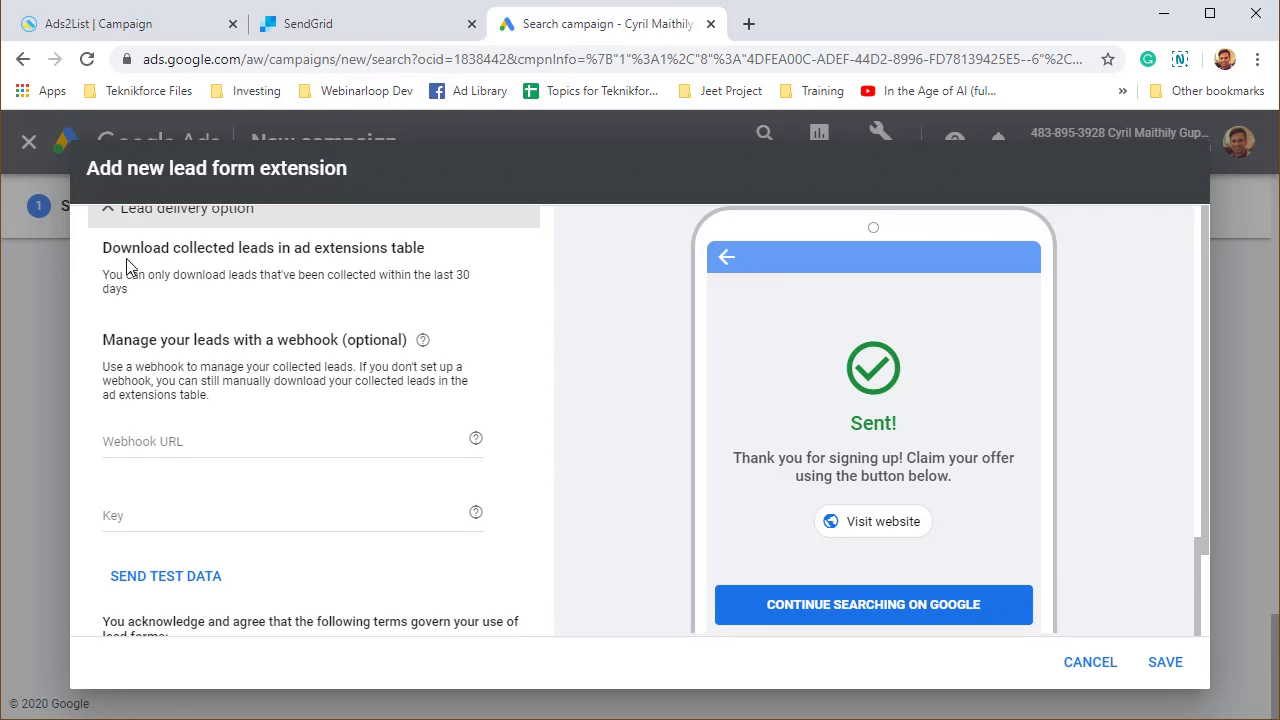
pyautogui.moveTo(127, 249); pyautogui.dragTo(395, 277)
pyautogui.moveTo(231, 340); pyautogui.dragTo(222, 340)
pyautogui.moveTo(114, 247); pyautogui.dragTo(433, 415)
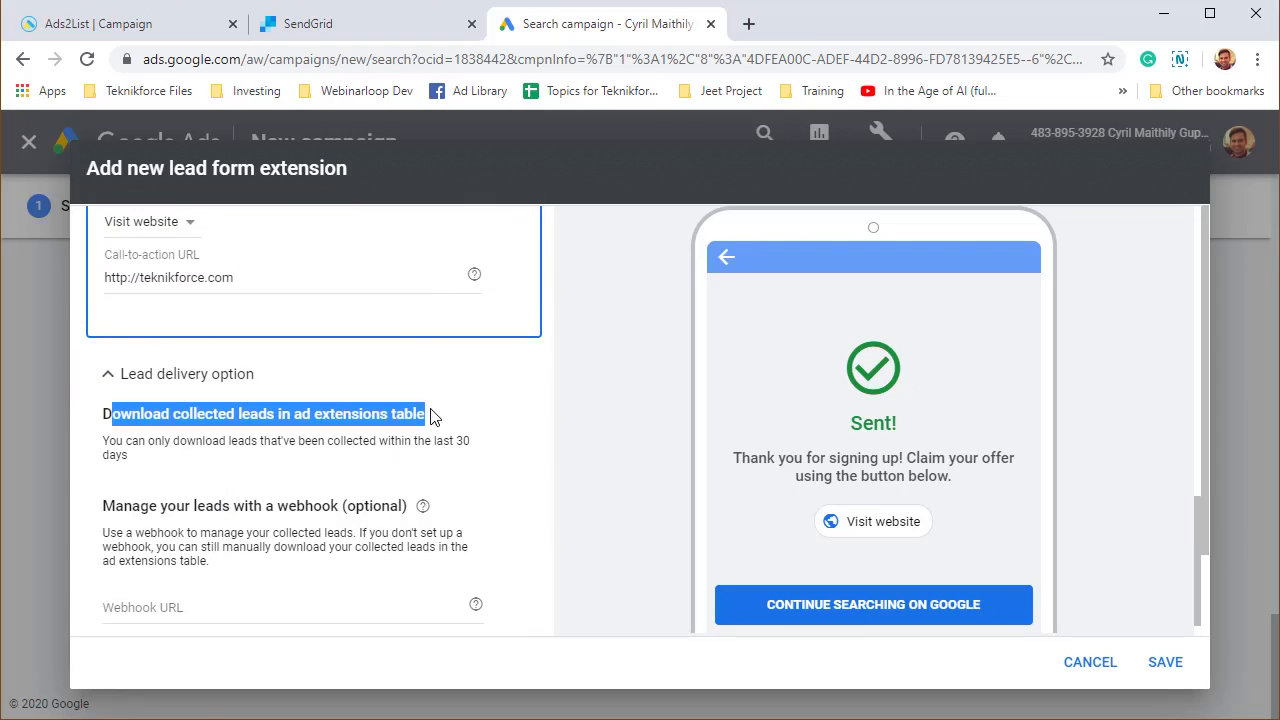
pyautogui.click(405, 471)
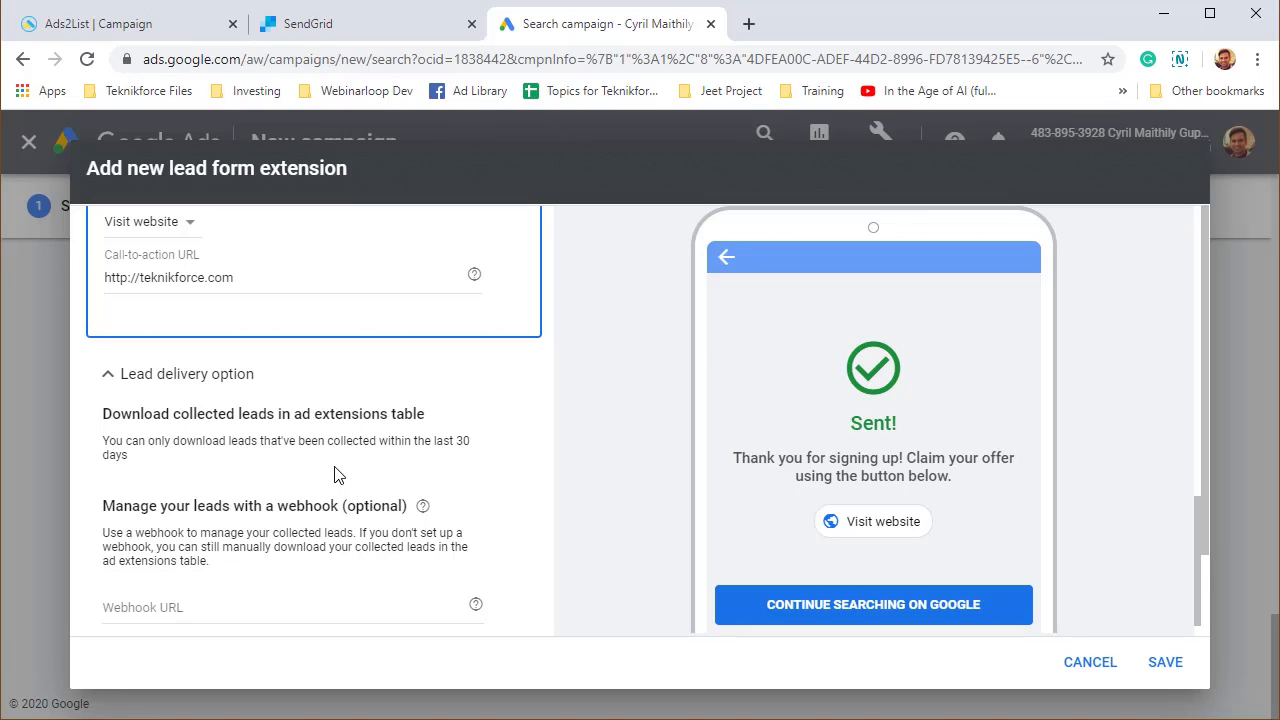
pyautogui.scroll(-1, 334, 478)
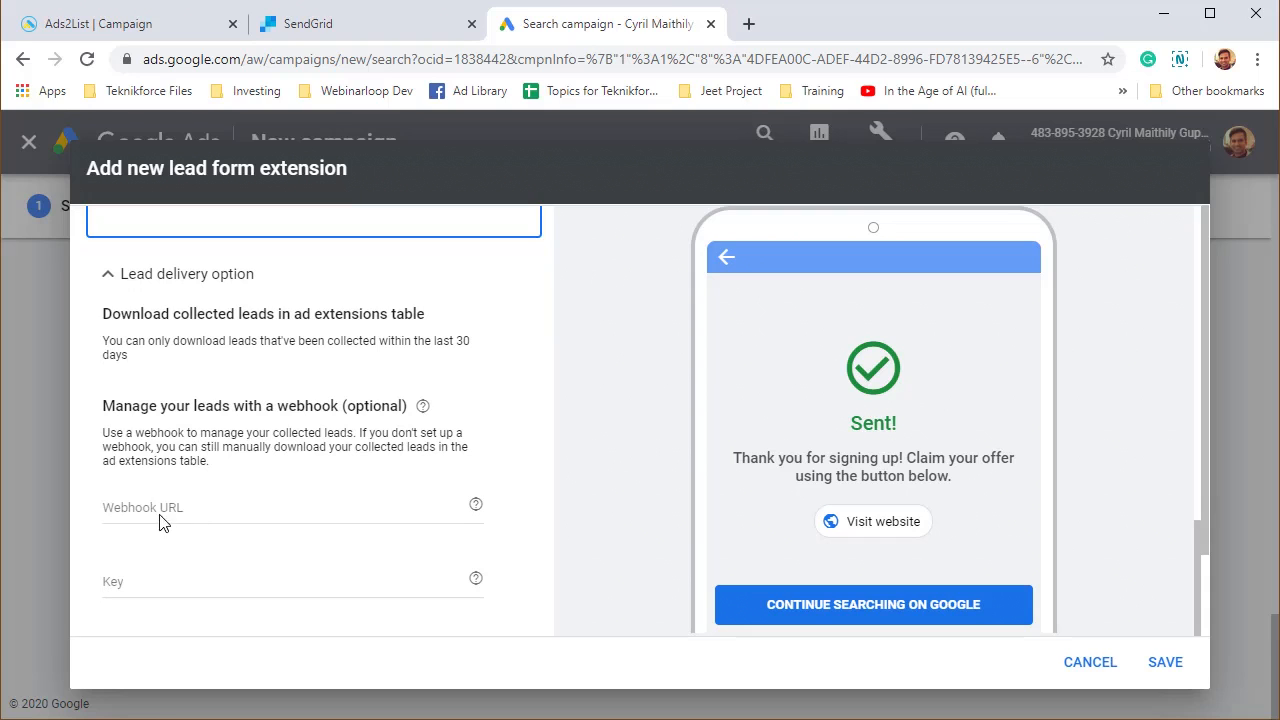
pyautogui.moveTo(118, 410); pyautogui.dragTo(358, 412)
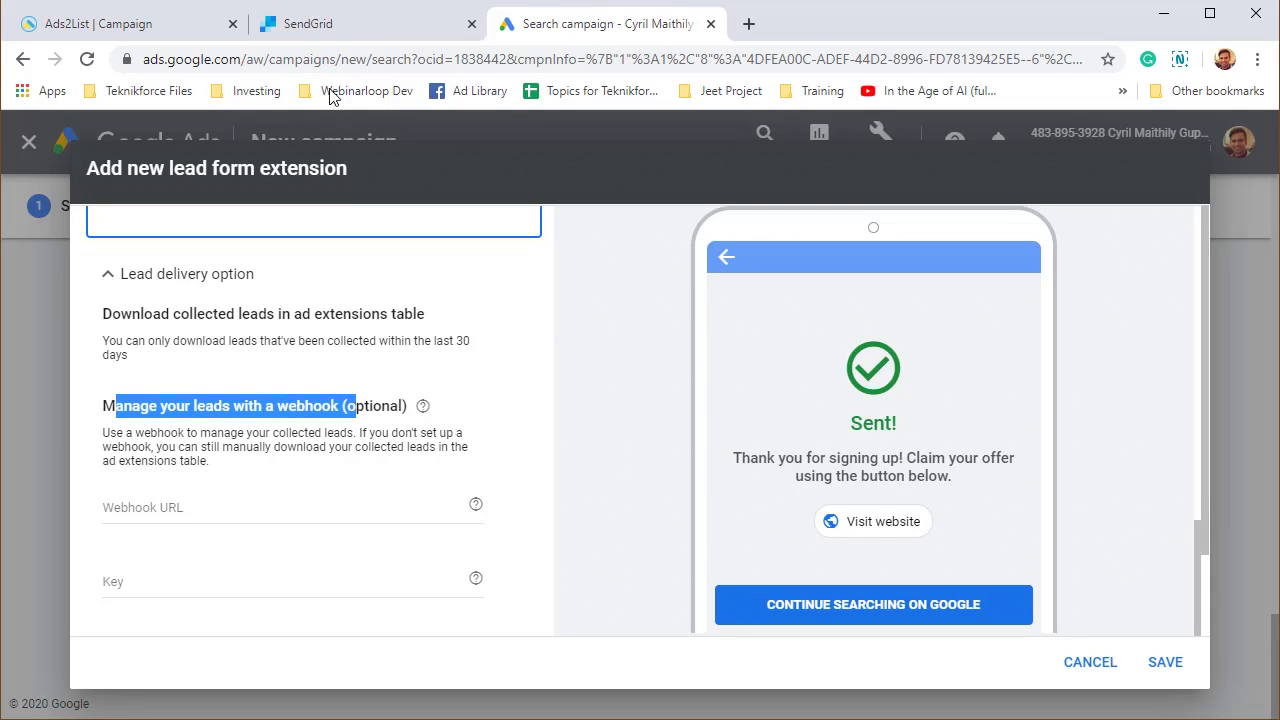
# Copy the Google Ads webhook URL from Ads2List into the lead form extension's Webhook URL field in Google Ads
pyautogui.click(147, 36)
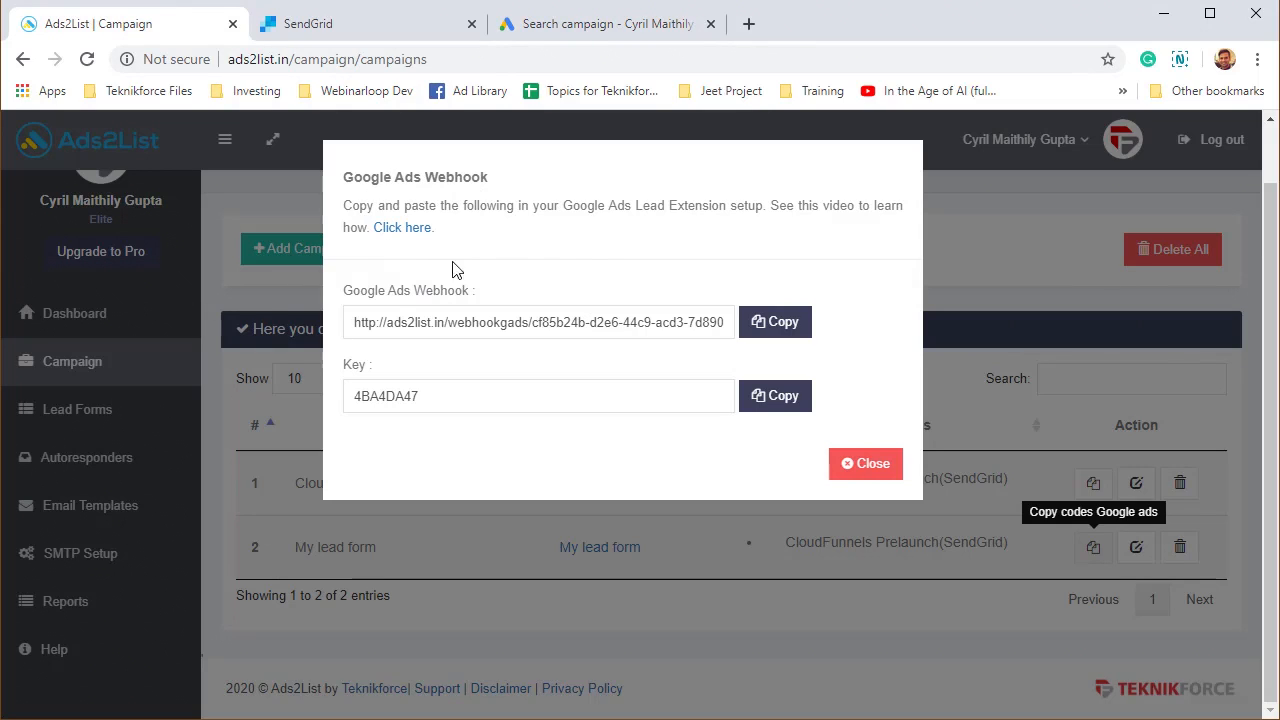
pyautogui.click(775, 322)
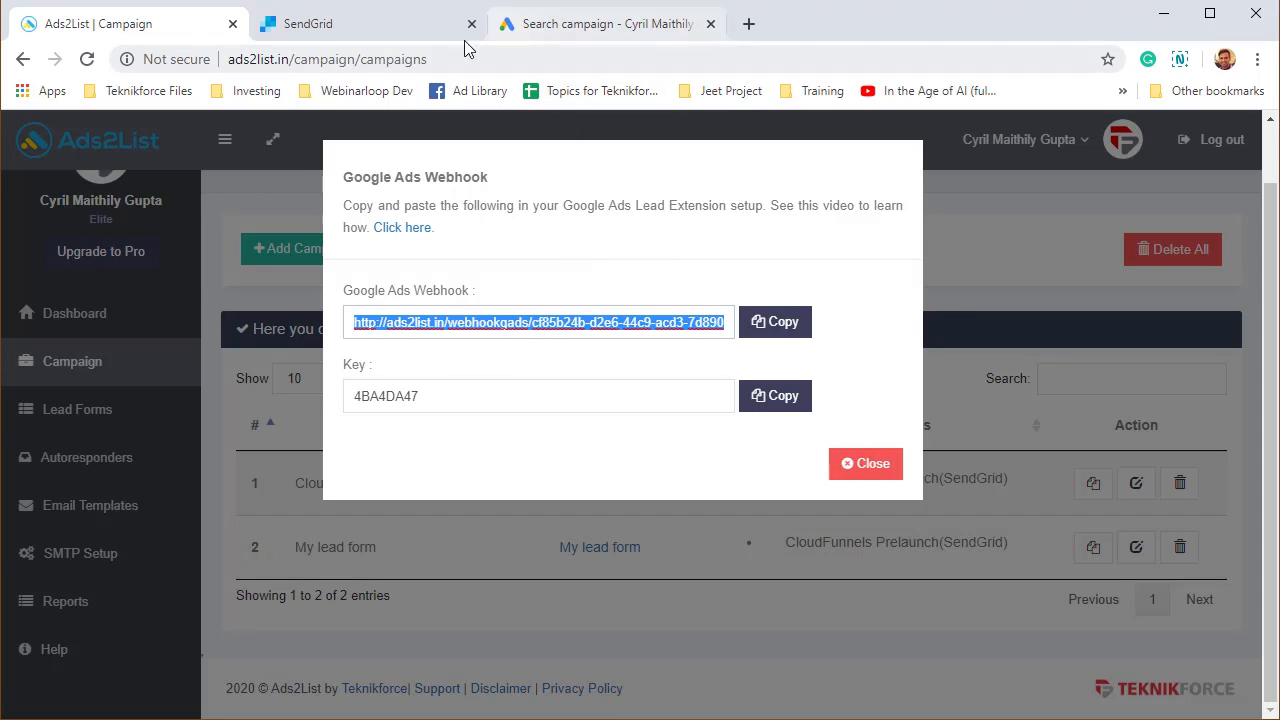
pyautogui.click(540, 24)
pyautogui.click(280, 512)
pyautogui.hotkey('ctrl', 'v')
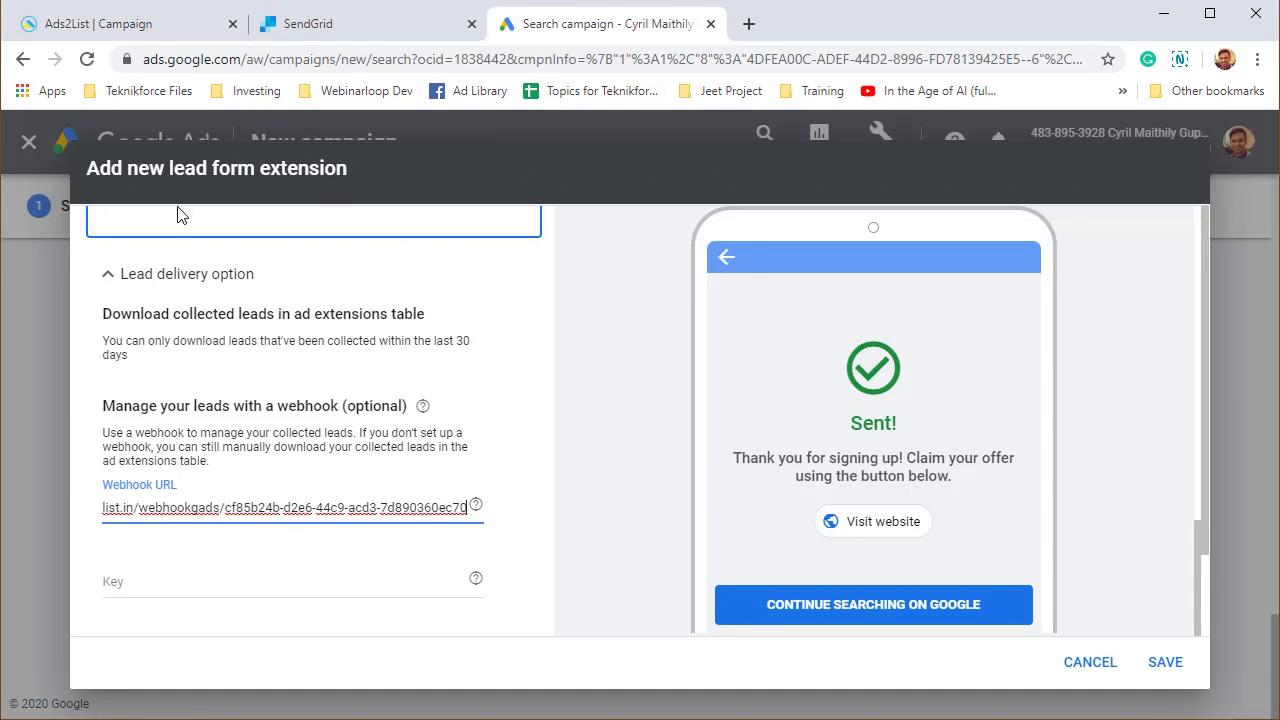
# Copy the webhook key from Ads2List into the lead form extension's Key field in Google Ads
pyautogui.click(105, 28)
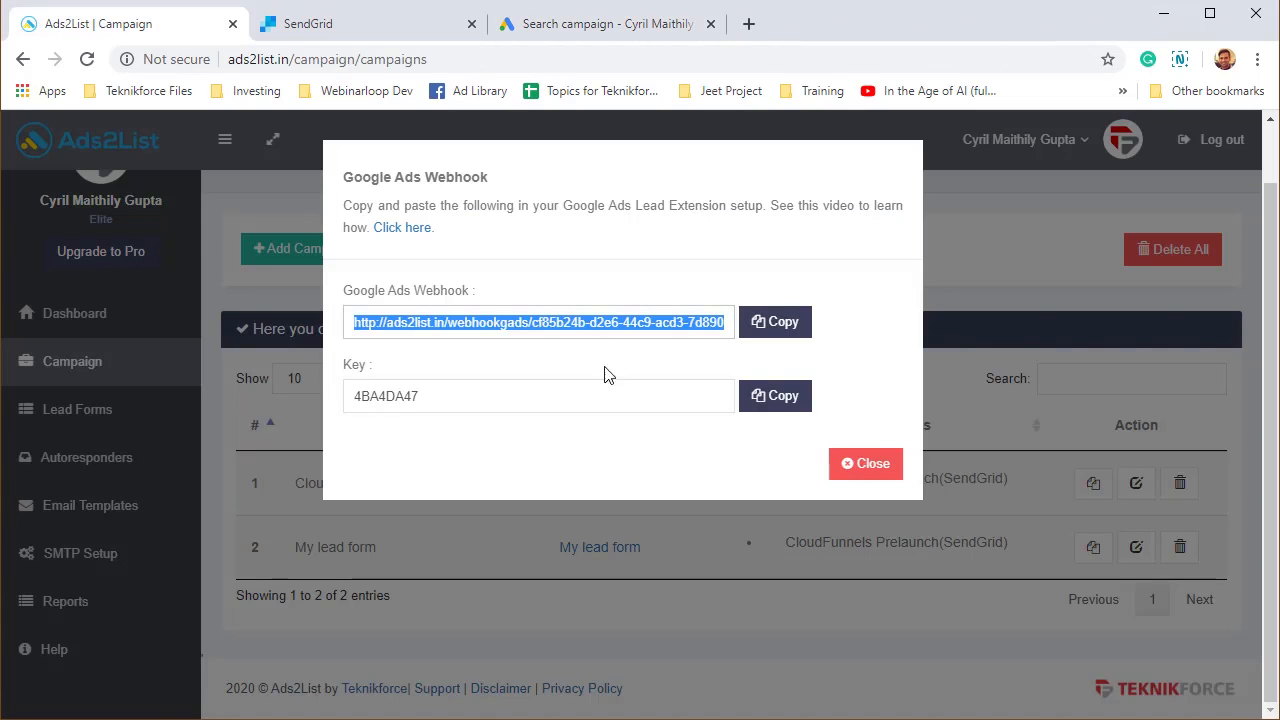
pyautogui.doubleClick(425, 396)
pyautogui.click(768, 395)
pyautogui.click(605, 24)
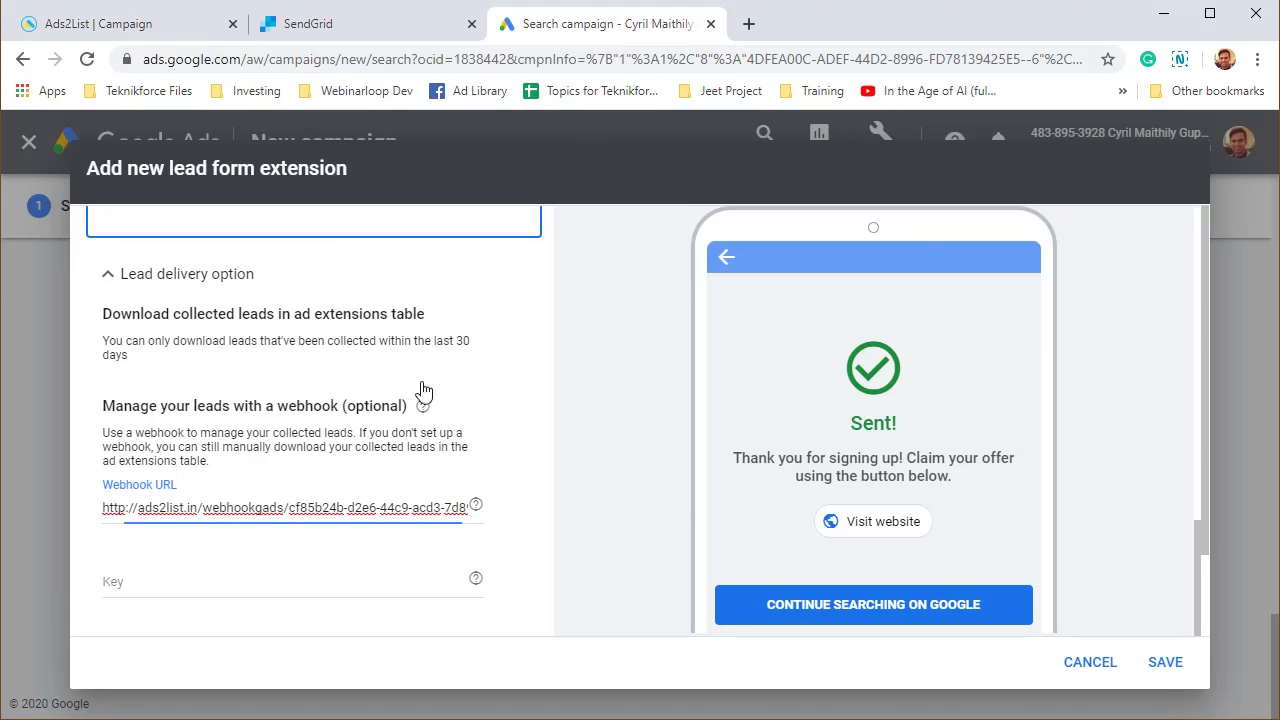
pyautogui.click(332, 580)
pyautogui.hotkey('ctrl', 'v')
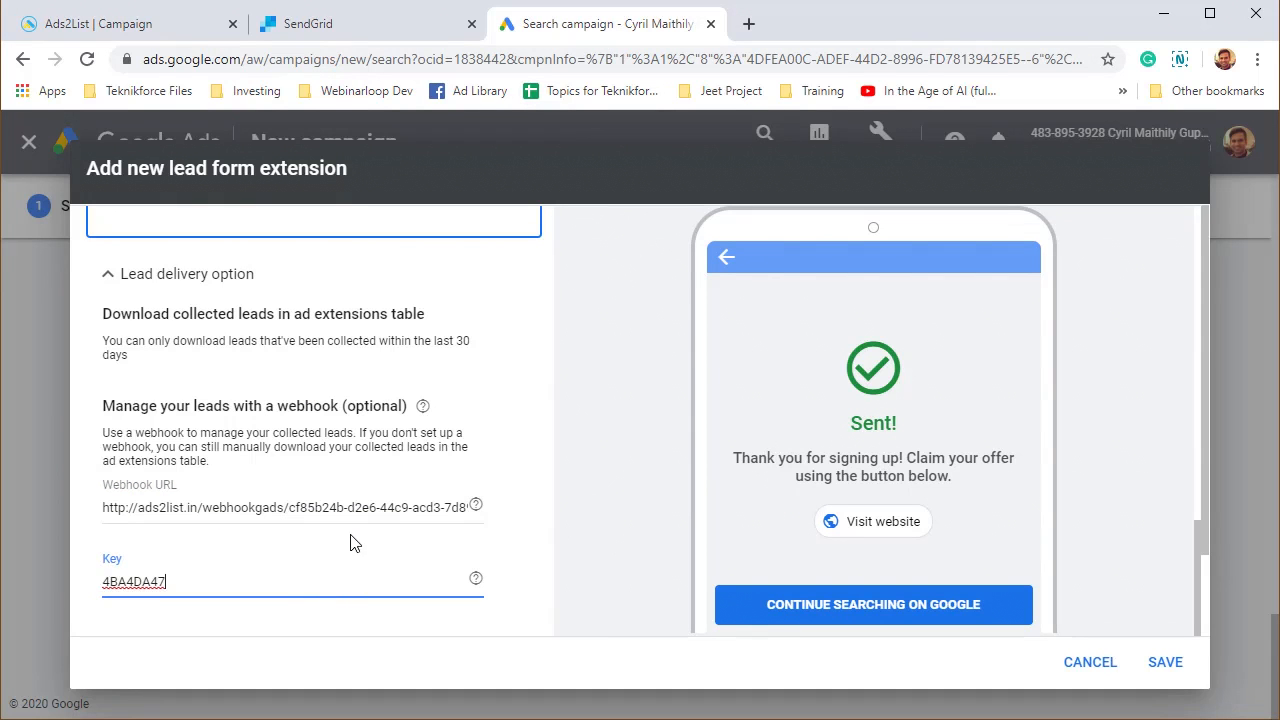
# Send test data through the webhook and read the delivery result
pyautogui.scroll(-2, 350, 543)
pyautogui.click(195, 456)
pyautogui.scroll(-1, 165, 455)
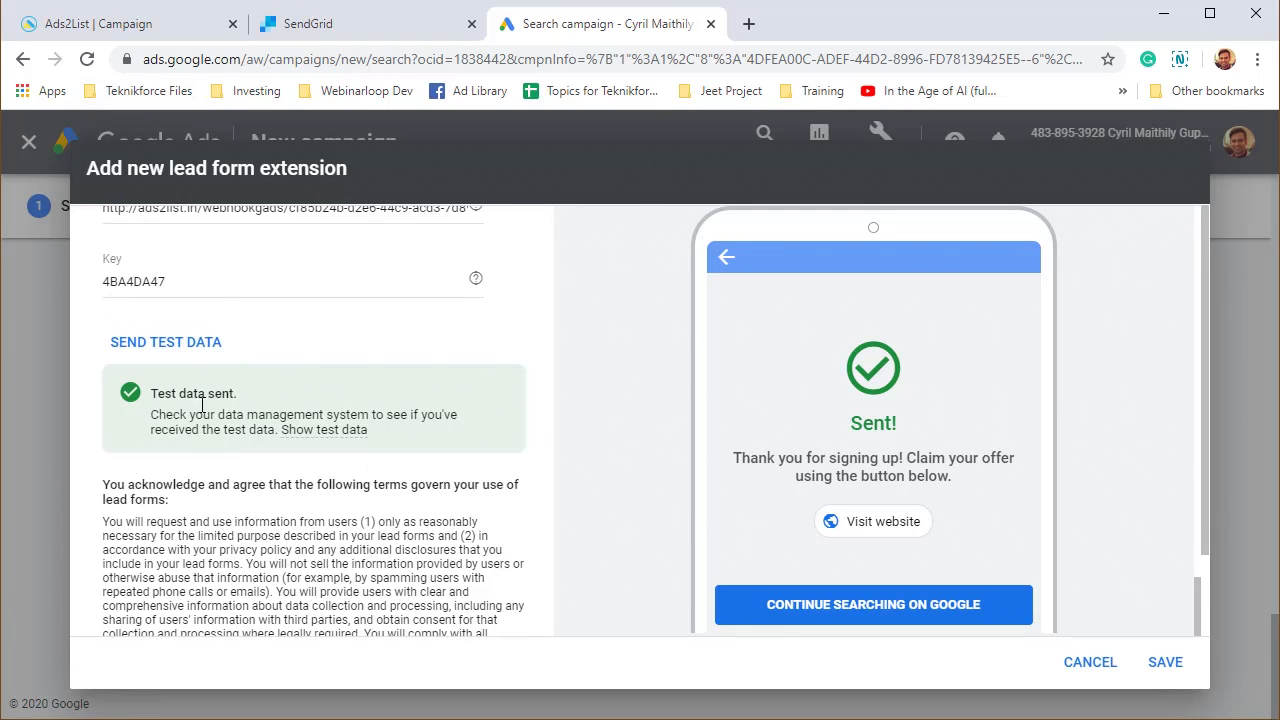
pyautogui.tripleClick(219, 438)
pyautogui.click(174, 397)
# Save the new lead form extension
pyautogui.scroll(-1, 452, 517)
pyautogui.click(1150, 672)
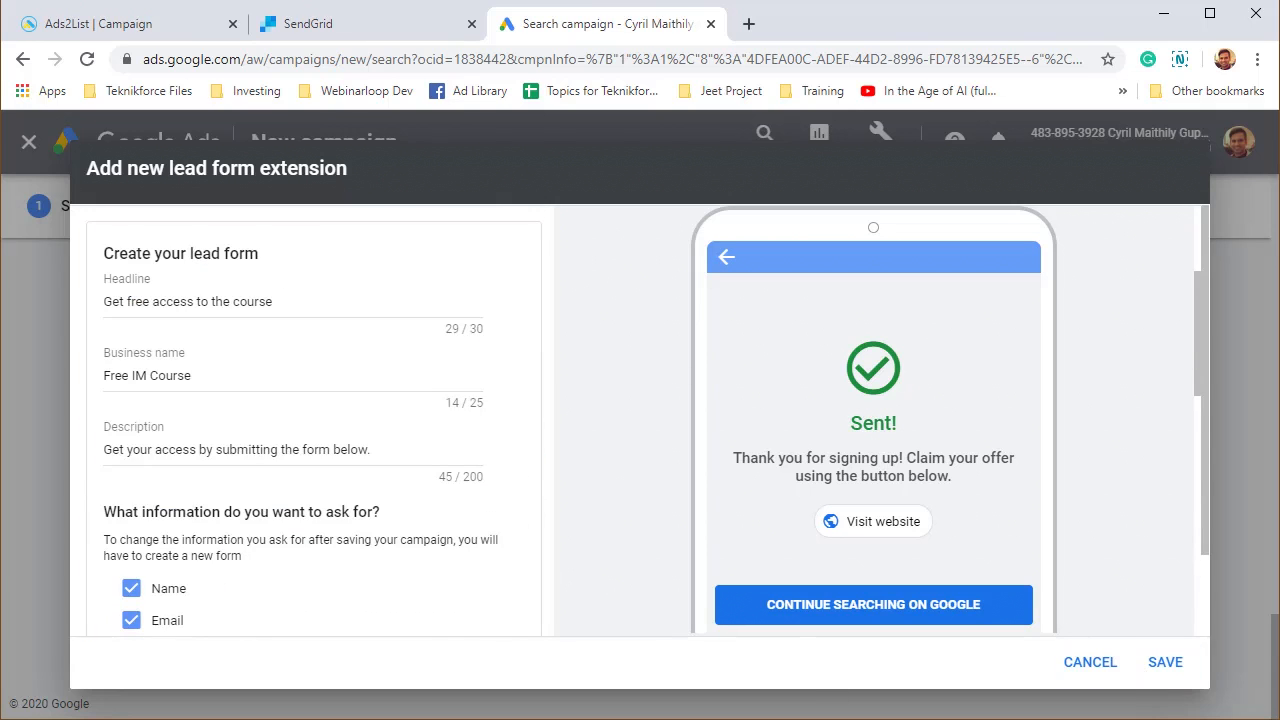
pyautogui.scroll(-4, 511, 434)
pyautogui.scroll(4, 511, 434)
pyautogui.scroll(-3, 511, 434)
pyautogui.scroll(15, 511, 434)
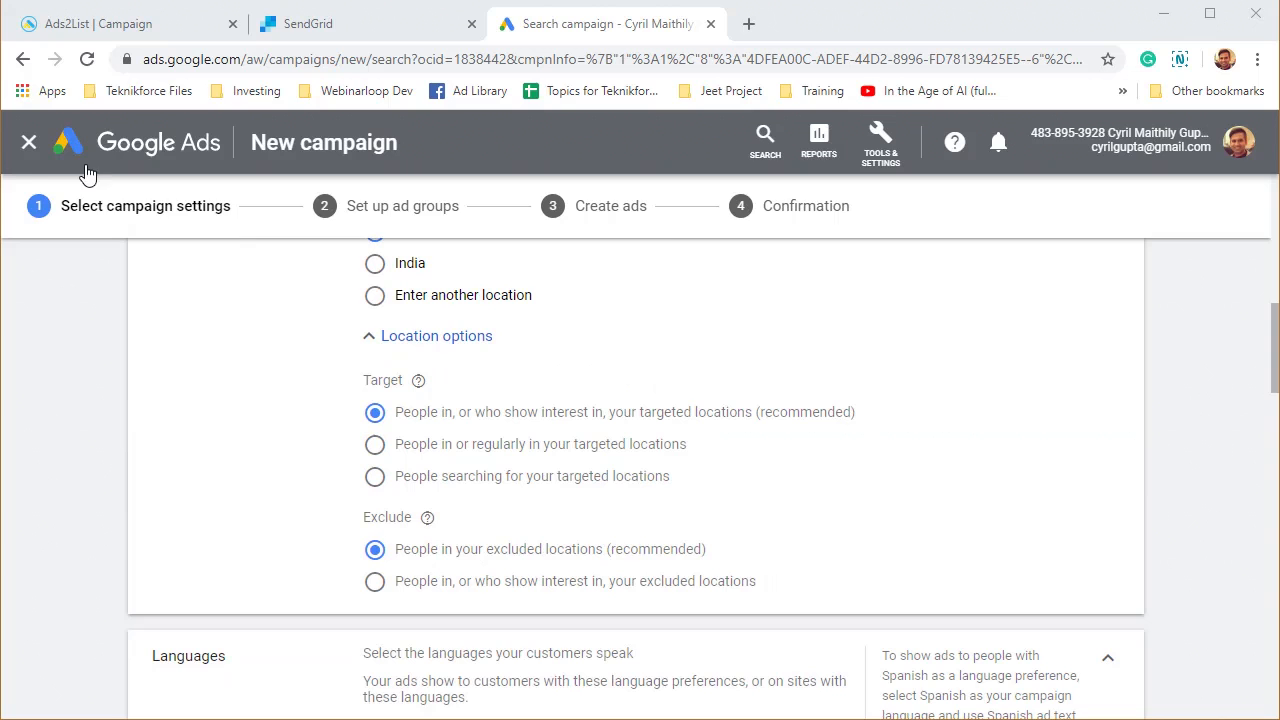
# Stay in the campaign setup, save the campaign settings and continue to the ad groups stage
pyautogui.click(29, 145)
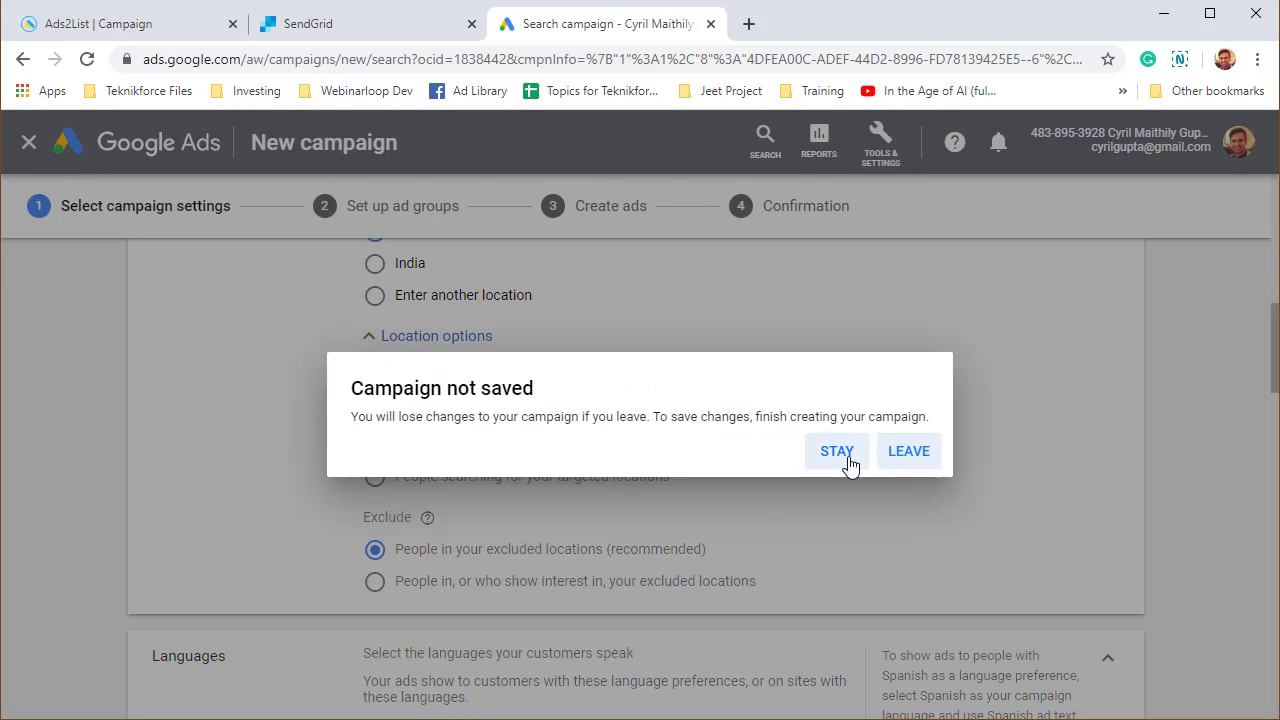
pyautogui.click(860, 462)
pyautogui.scroll(-15, 874, 466)
pyautogui.scroll(-5, 405, 630)
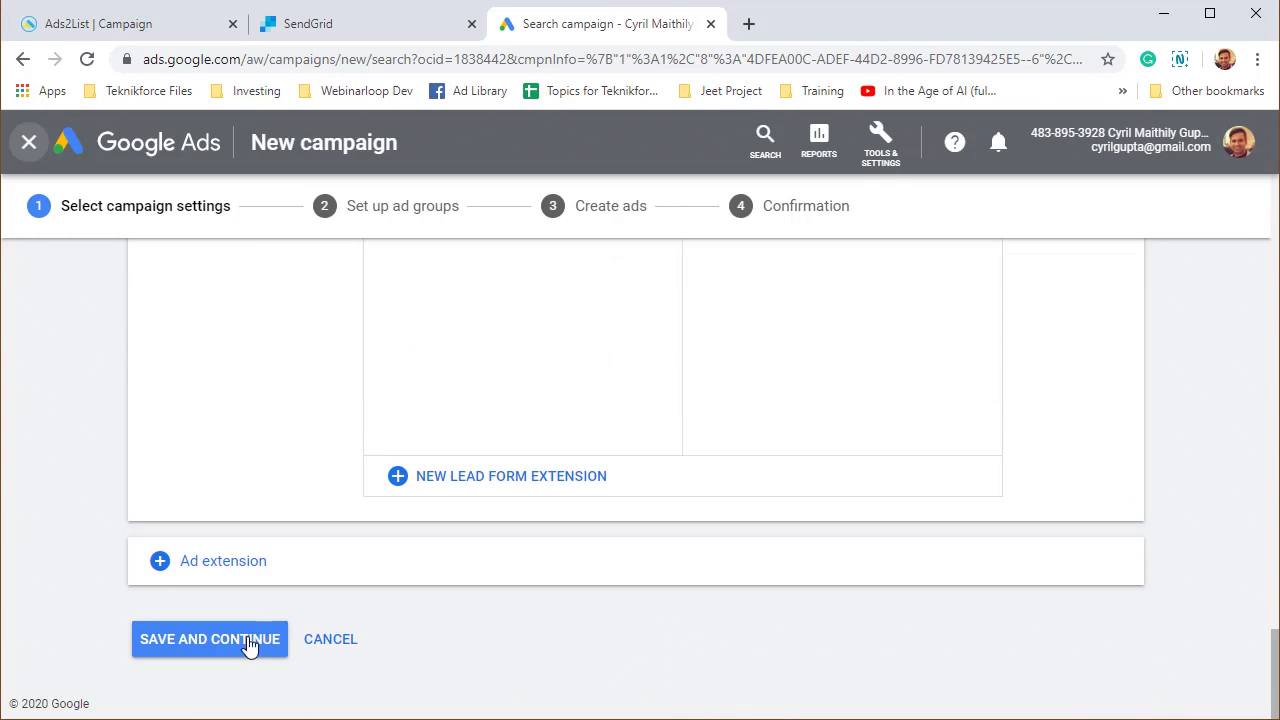
pyautogui.click(263, 637)
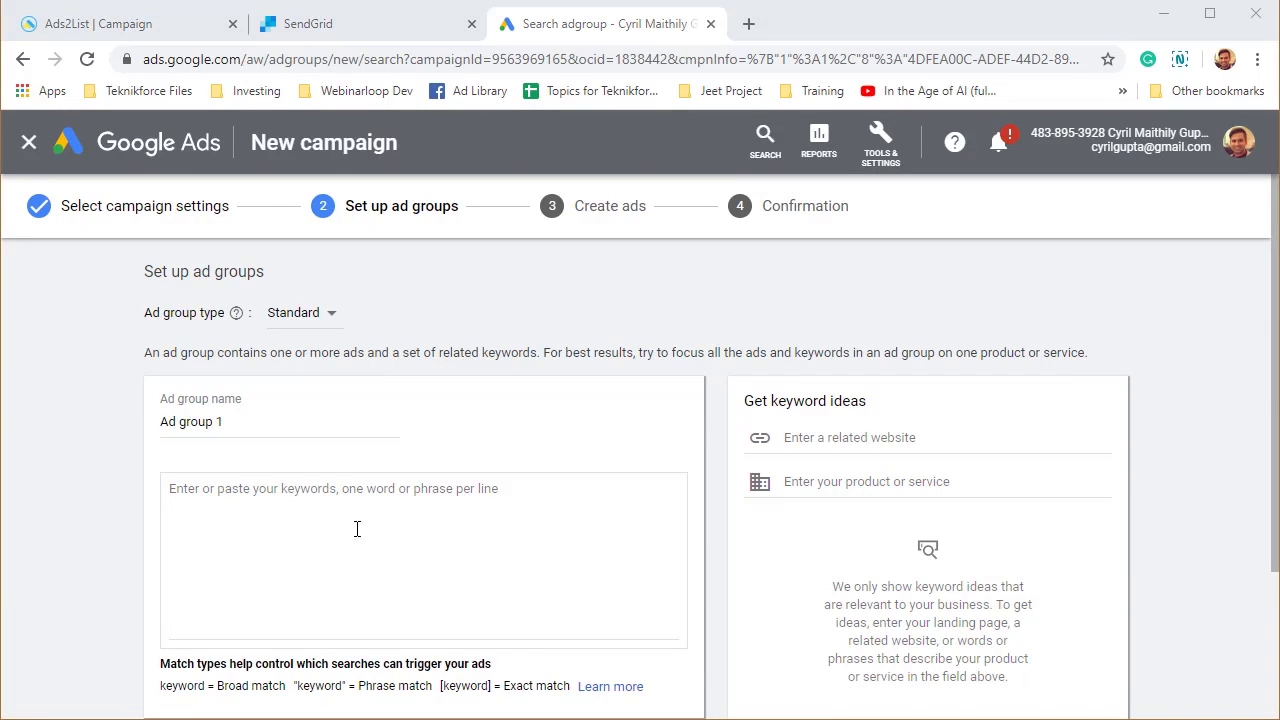
# Exit the ad group setup without entering keywords or saving the ad group
pyautogui.click(281, 441)
pyautogui.click(378, 569)
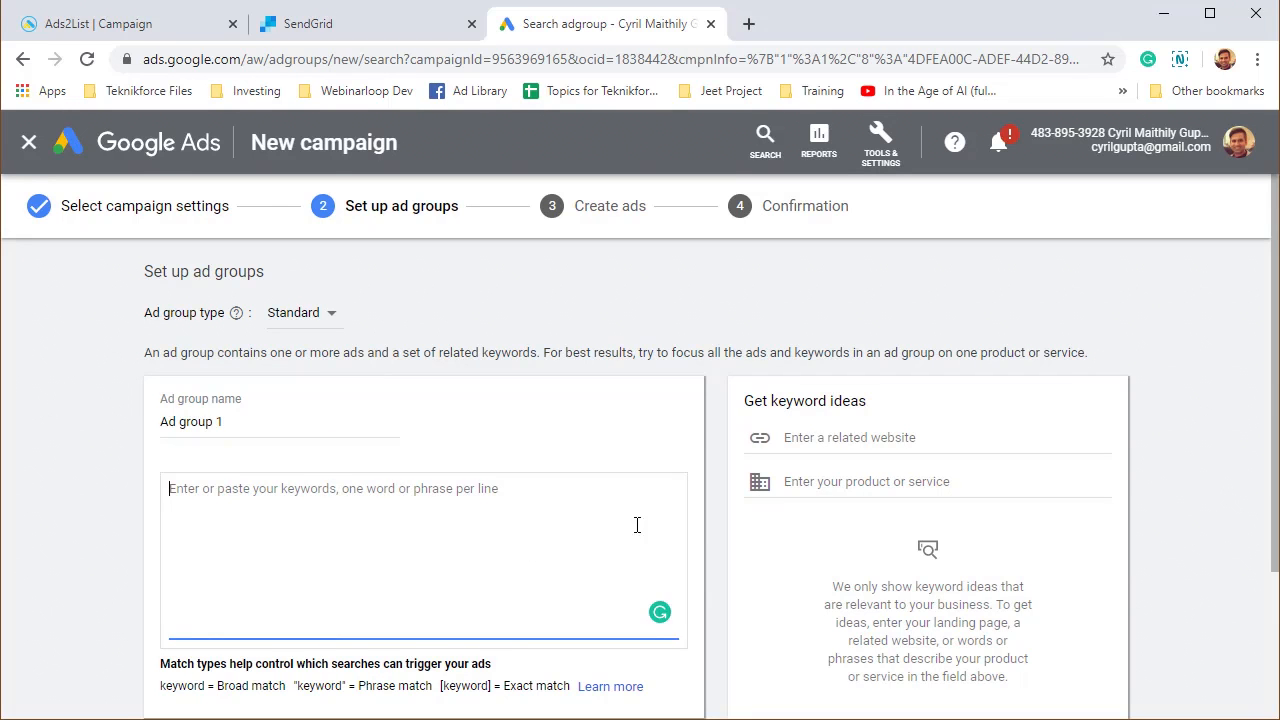
pyautogui.scroll(-2, 362, 520)
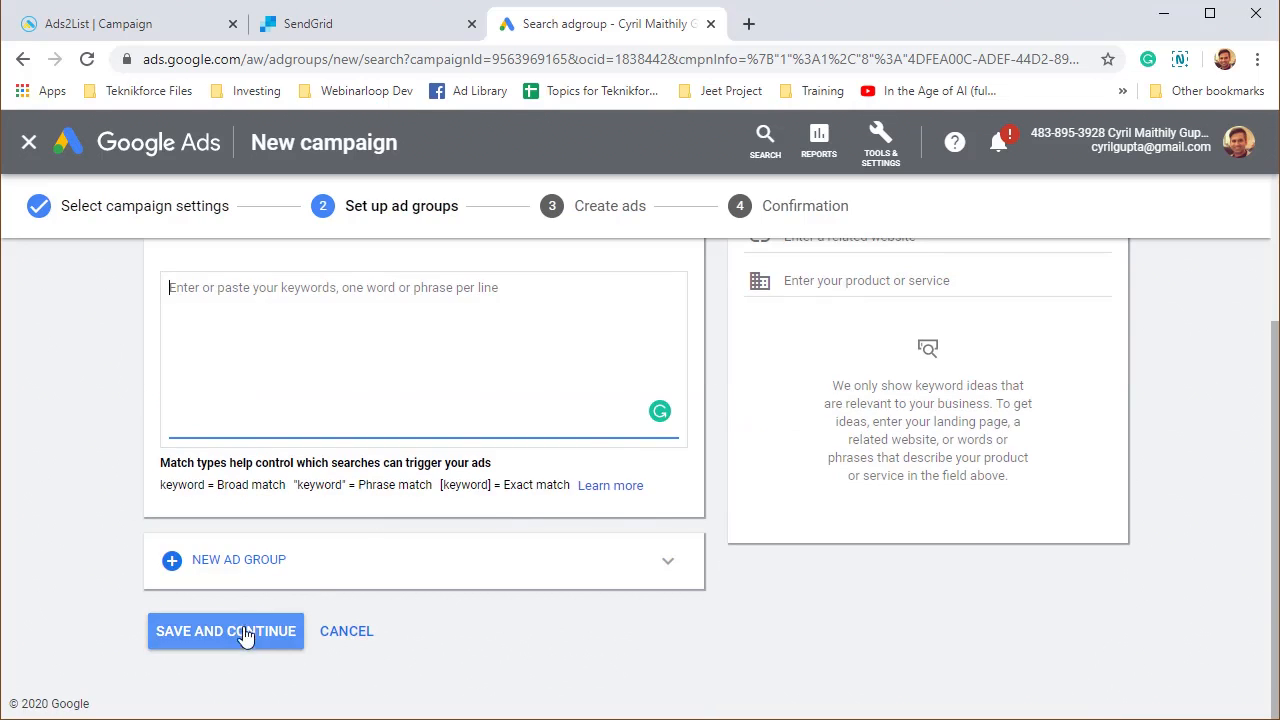
pyautogui.click(30, 146)
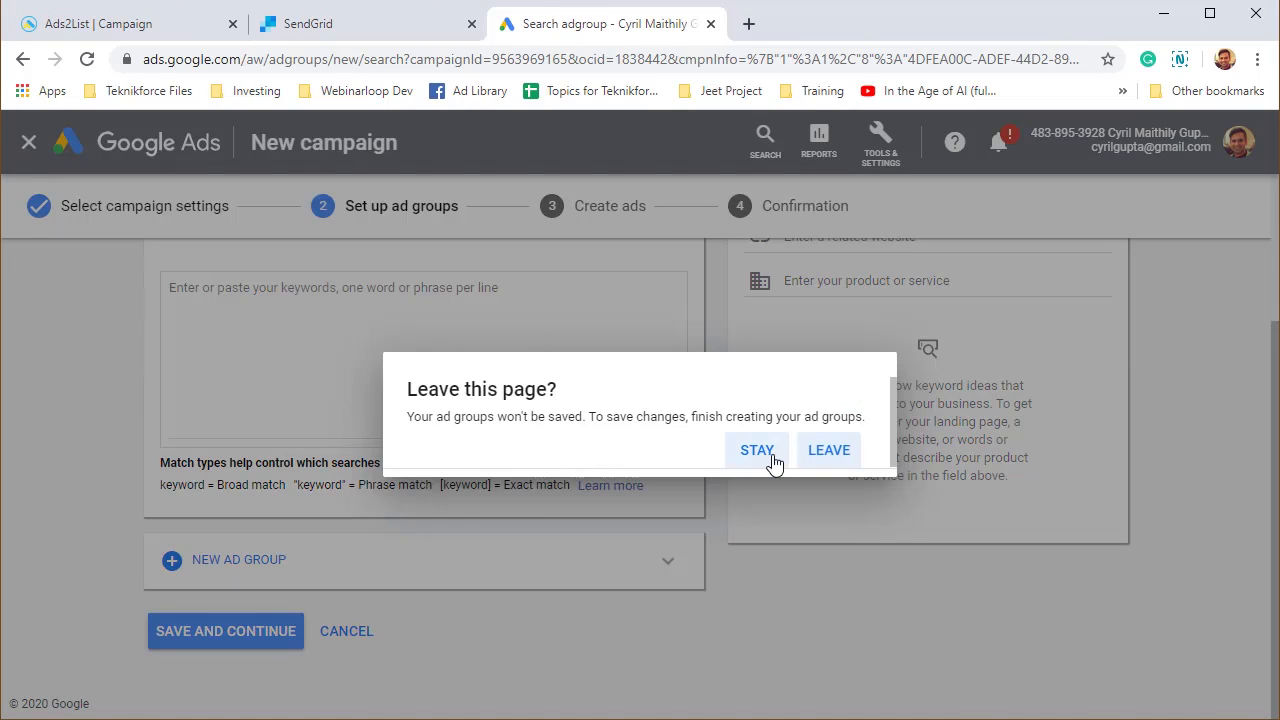
pyautogui.click(843, 452)
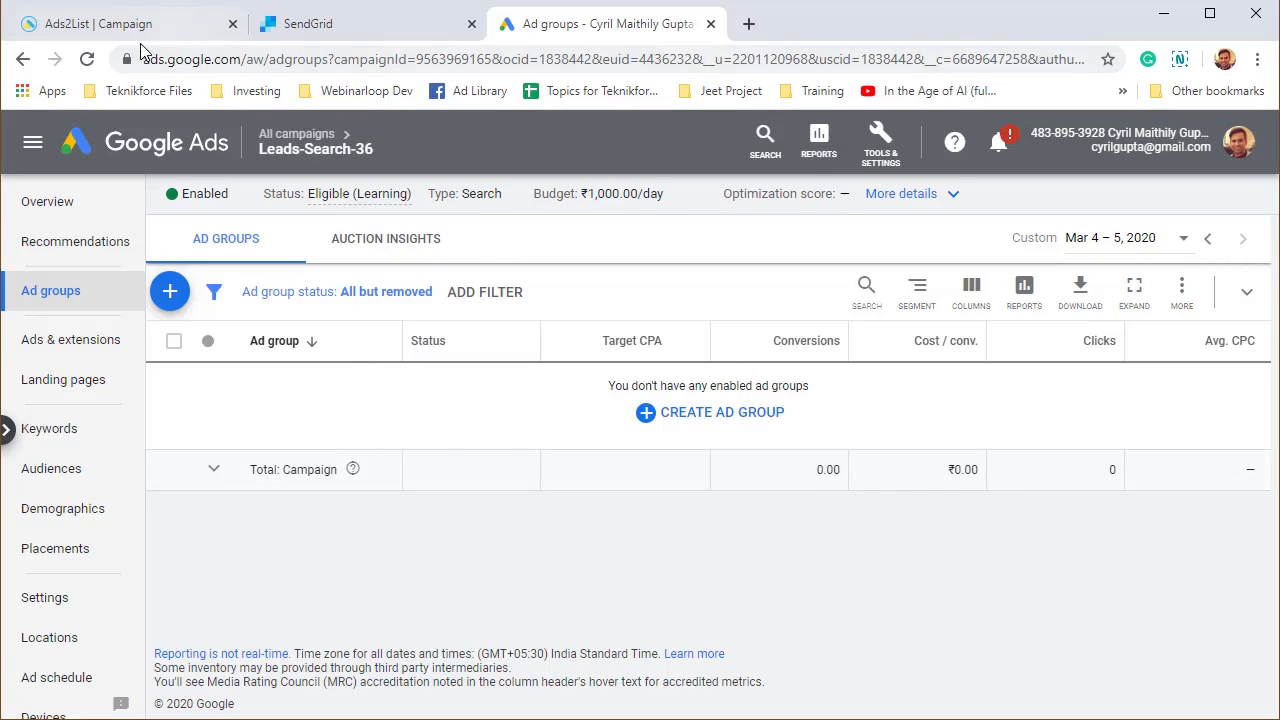
# Switch to Ads2List, close the webhook details and open the leads collected for My lead form
pyautogui.click(125, 24)
pyautogui.click(866, 463)
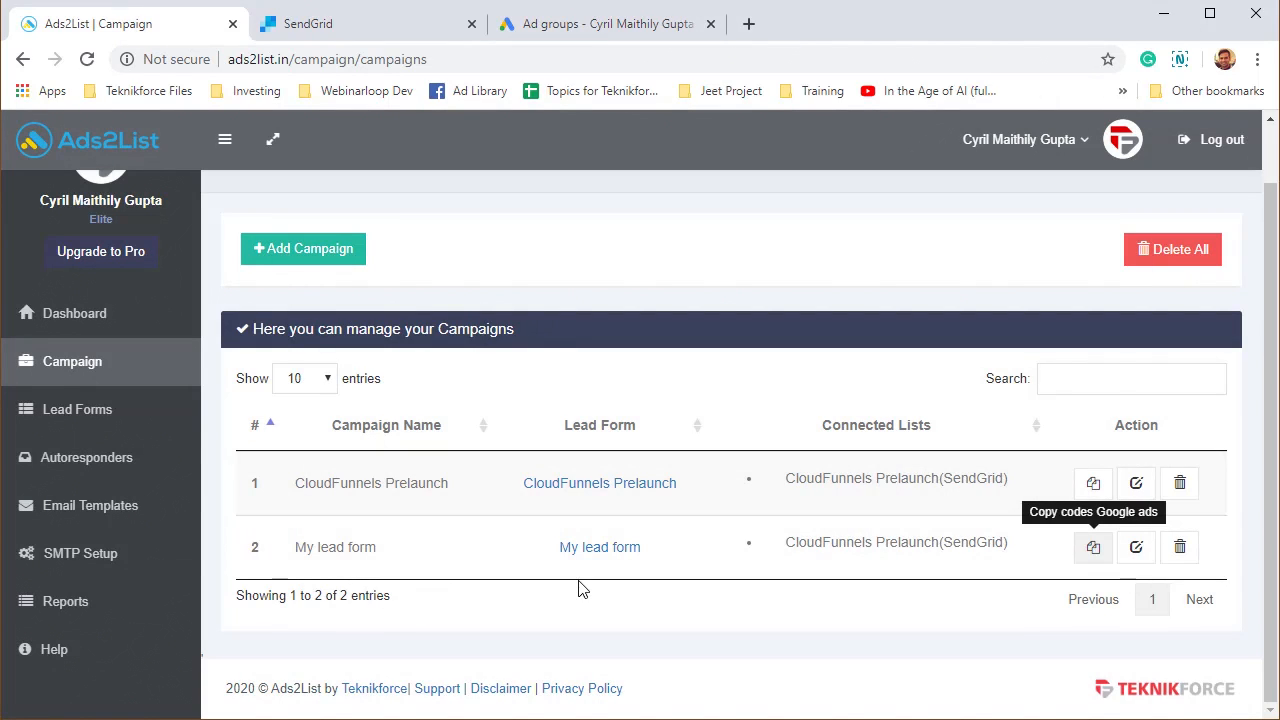
pyautogui.click(594, 556)
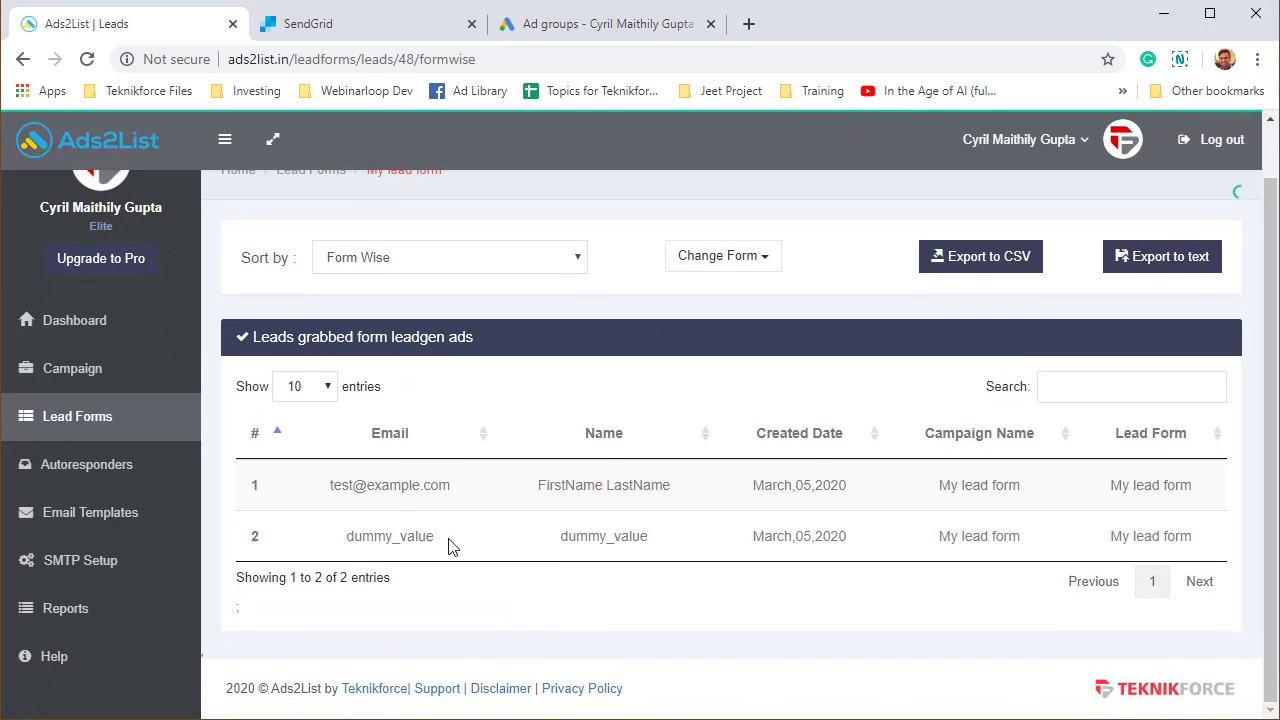
# Examine the first lead's email, name, created date, campaign and form in the Ads2List leads table
pyautogui.moveTo(366, 485); pyautogui.dragTo(888, 480)
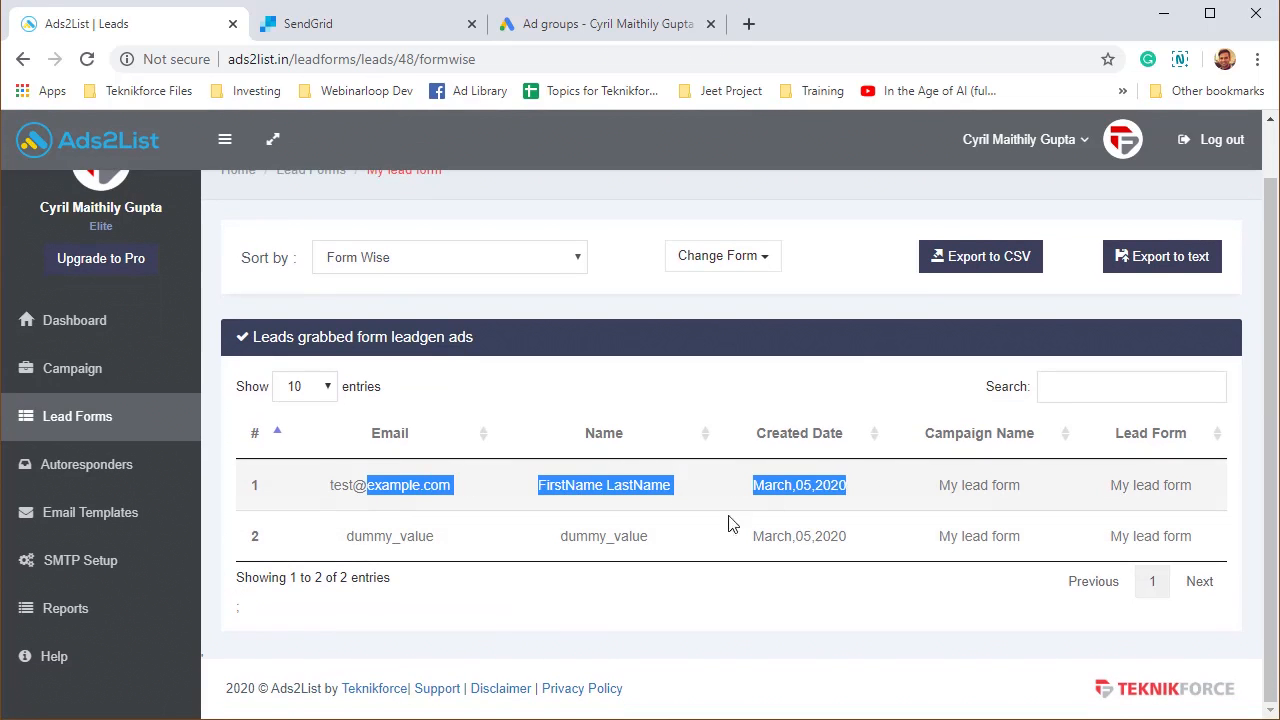
pyautogui.click(766, 503)
pyautogui.moveTo(403, 488); pyautogui.dragTo(428, 493)
pyautogui.click(367, 503)
pyautogui.moveTo(351, 490); pyautogui.dragTo(634, 478)
pyautogui.click(537, 499)
pyautogui.moveTo(546, 485); pyautogui.dragTo(866, 471)
pyautogui.click(826, 485)
pyautogui.moveTo(790, 494); pyautogui.dragTo(895, 480)
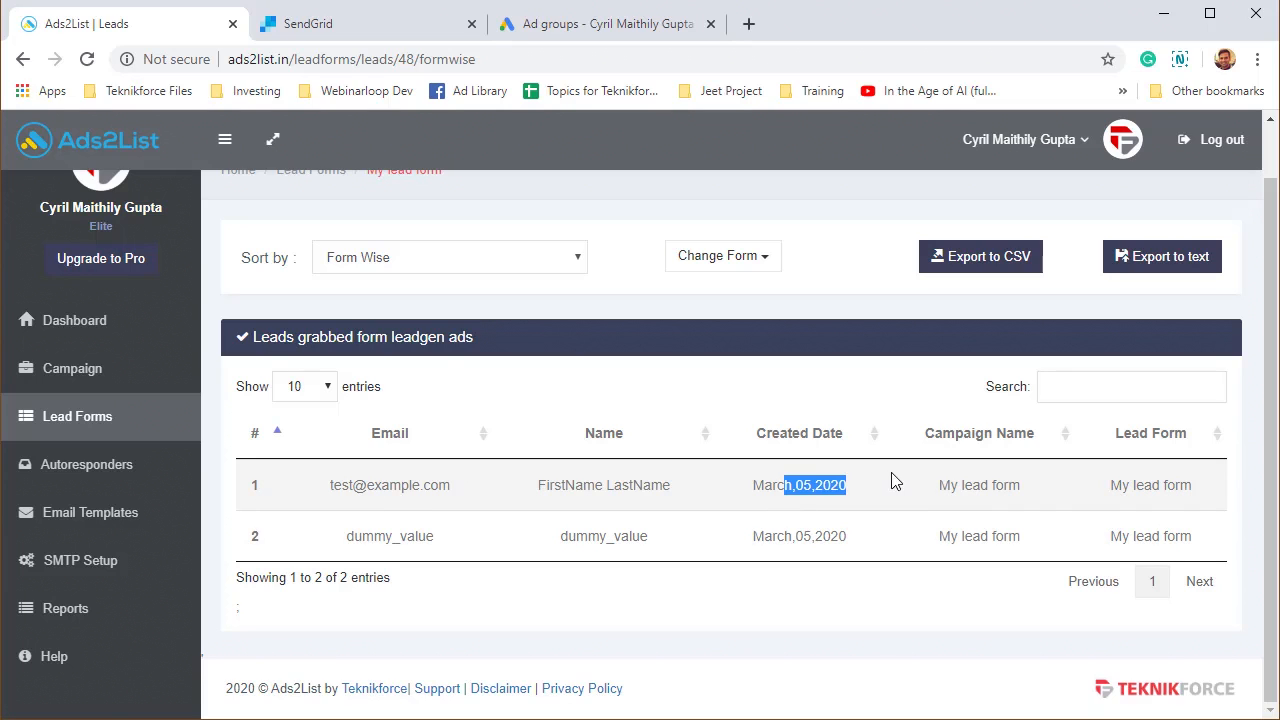
pyautogui.moveTo(1170, 500); pyautogui.dragTo(337, 500)
pyautogui.click(337, 500)
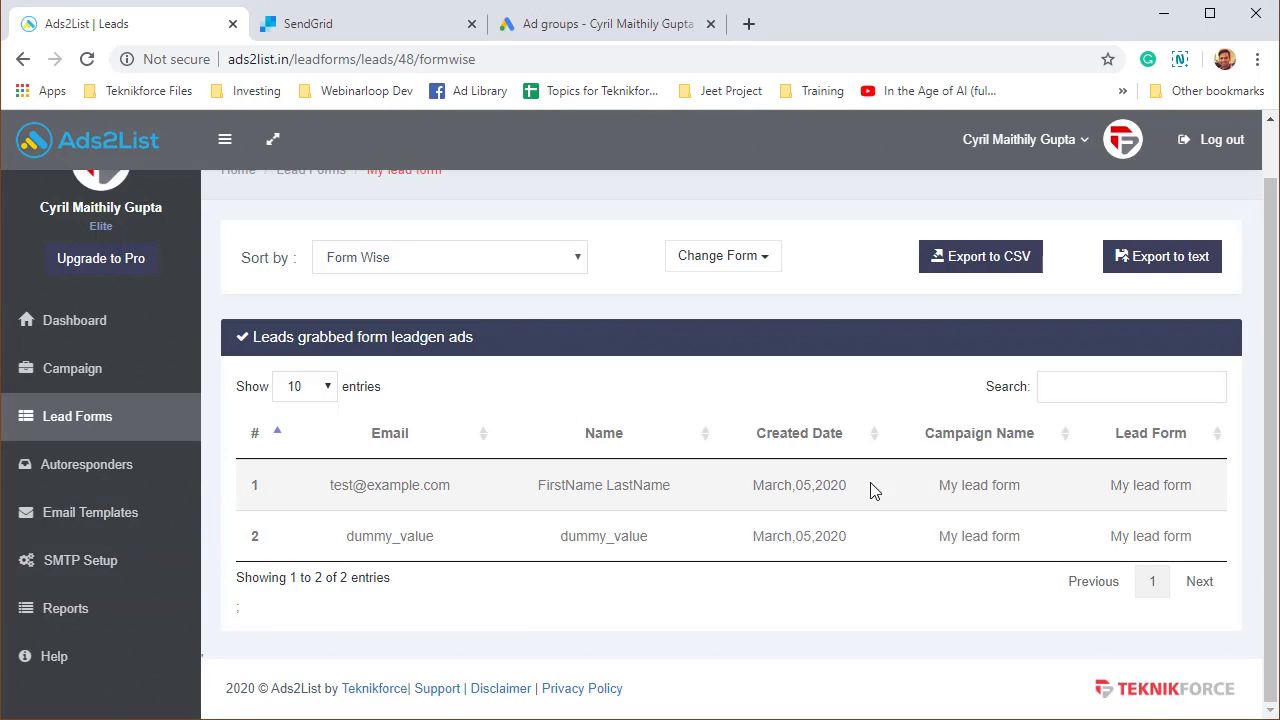
pyautogui.scroll(1, 279, 266)
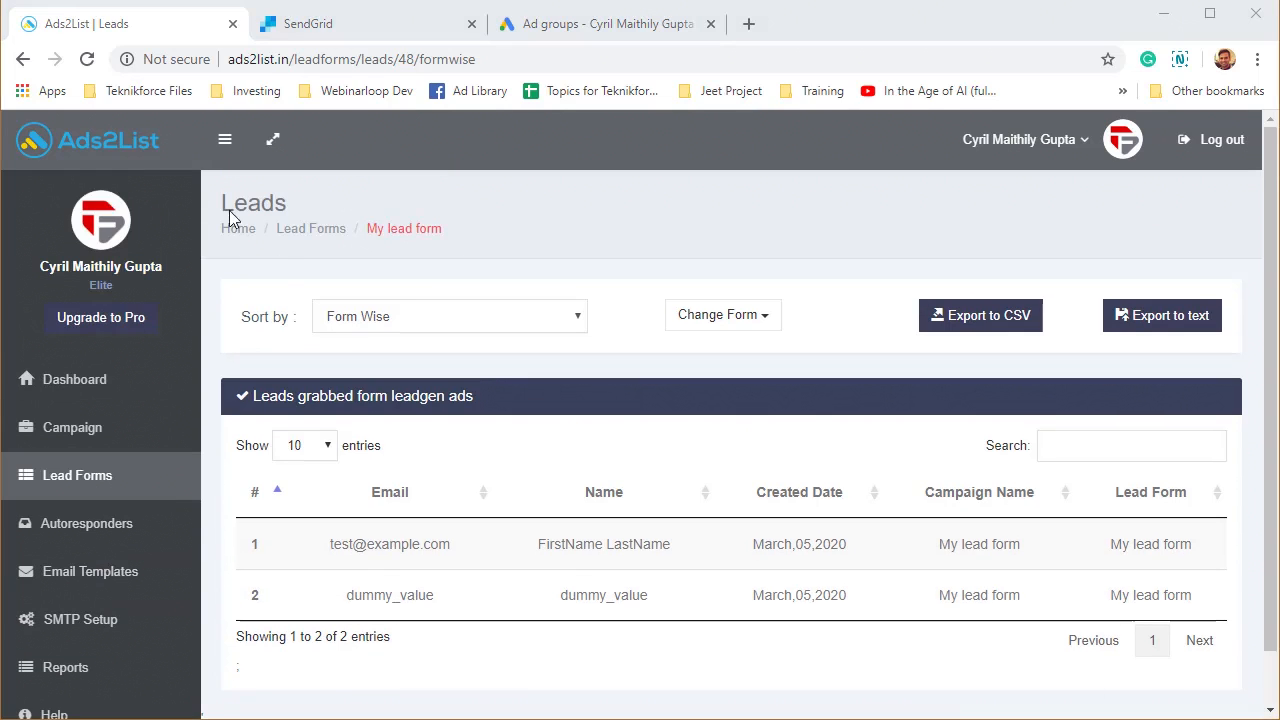
# Check the CloudFunnels Prelaunch contact list in SendGrid for the test lead and compare it with the Ads2List leads
pyautogui.click(297, 28)
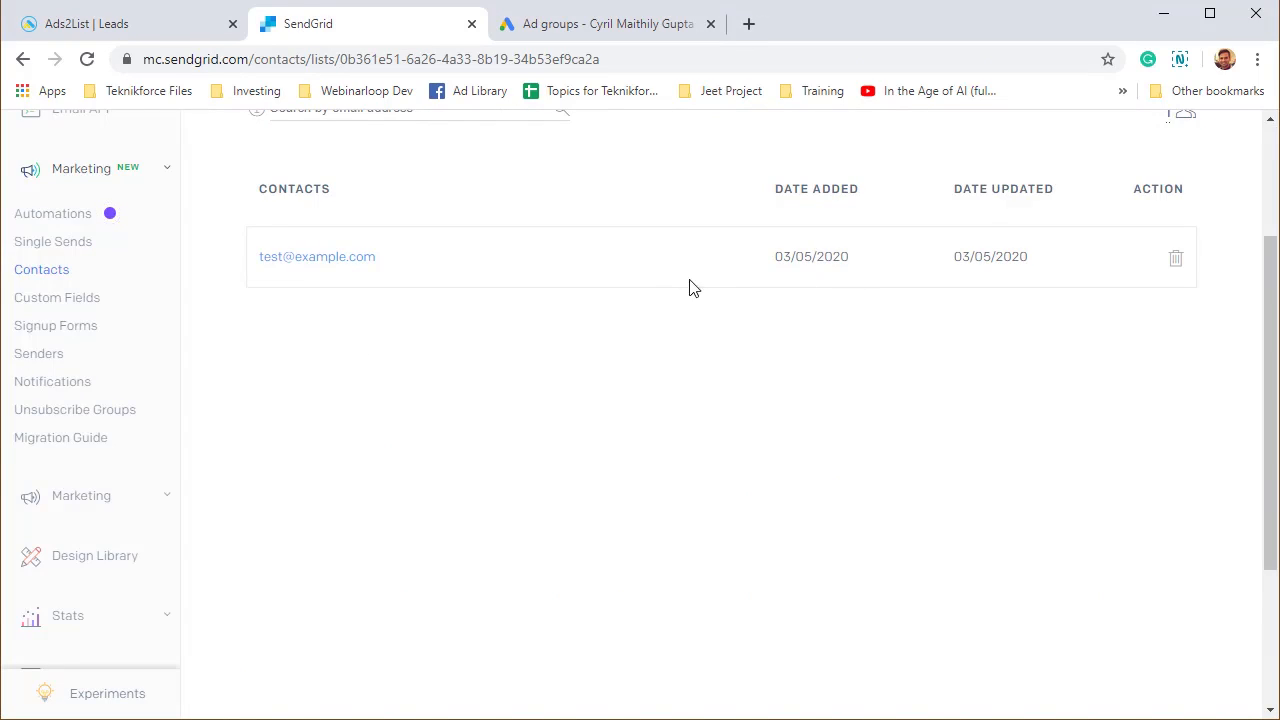
pyautogui.scroll(2, 600, 350)
pyautogui.scroll(1, 452, 382)
pyautogui.moveTo(290, 232); pyautogui.dragTo(514, 238)
pyautogui.moveTo(412, 478); pyautogui.dragTo(277, 495)
pyautogui.click(254, 480)
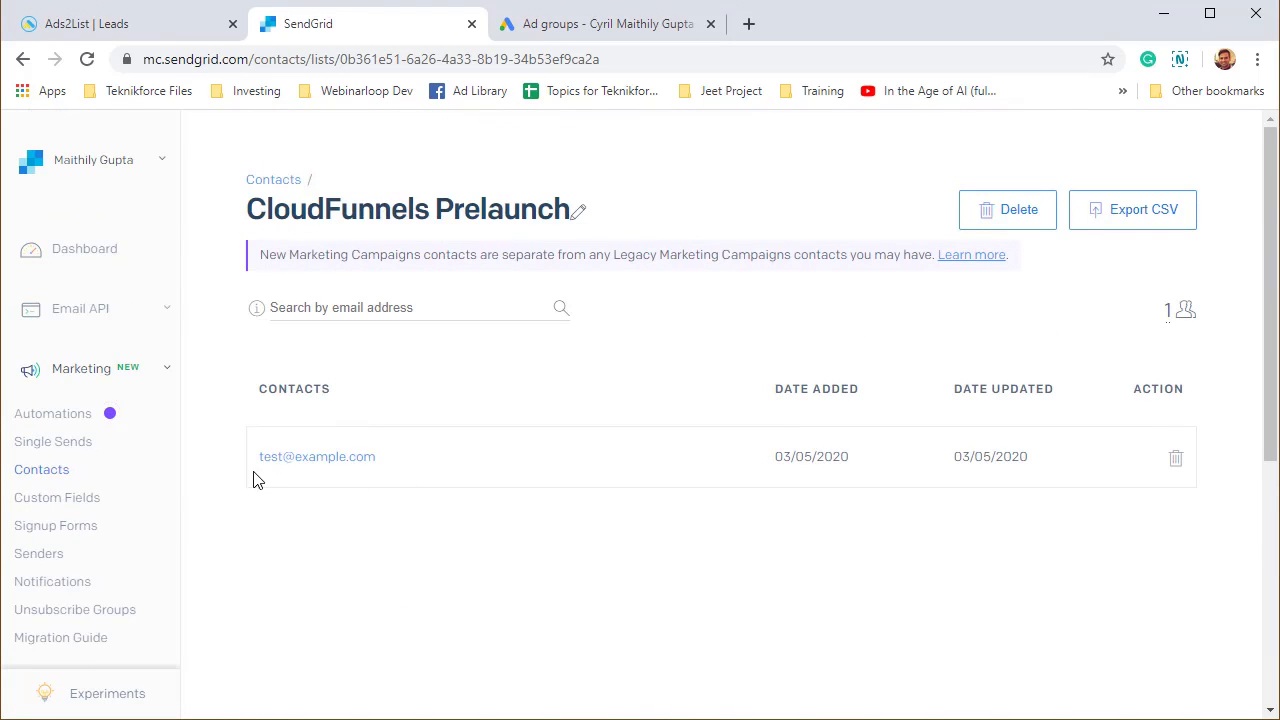
pyautogui.click(56, 7)
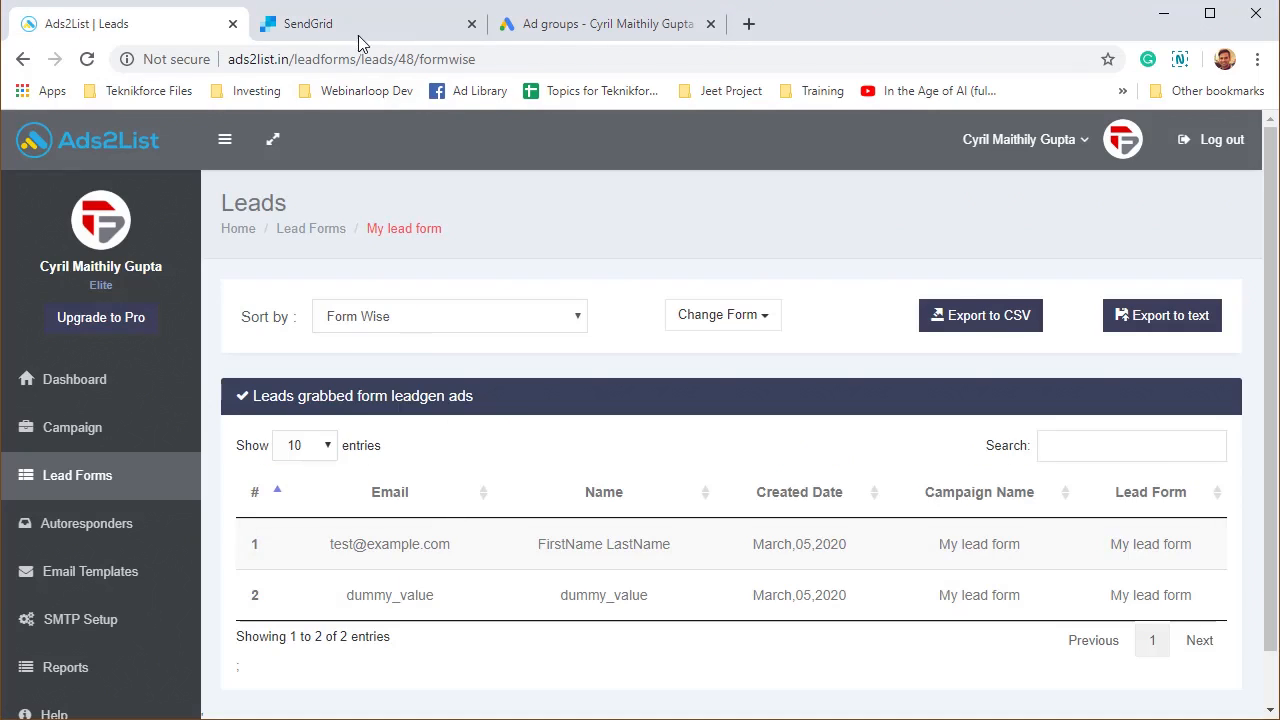
pyautogui.click(330, 23)
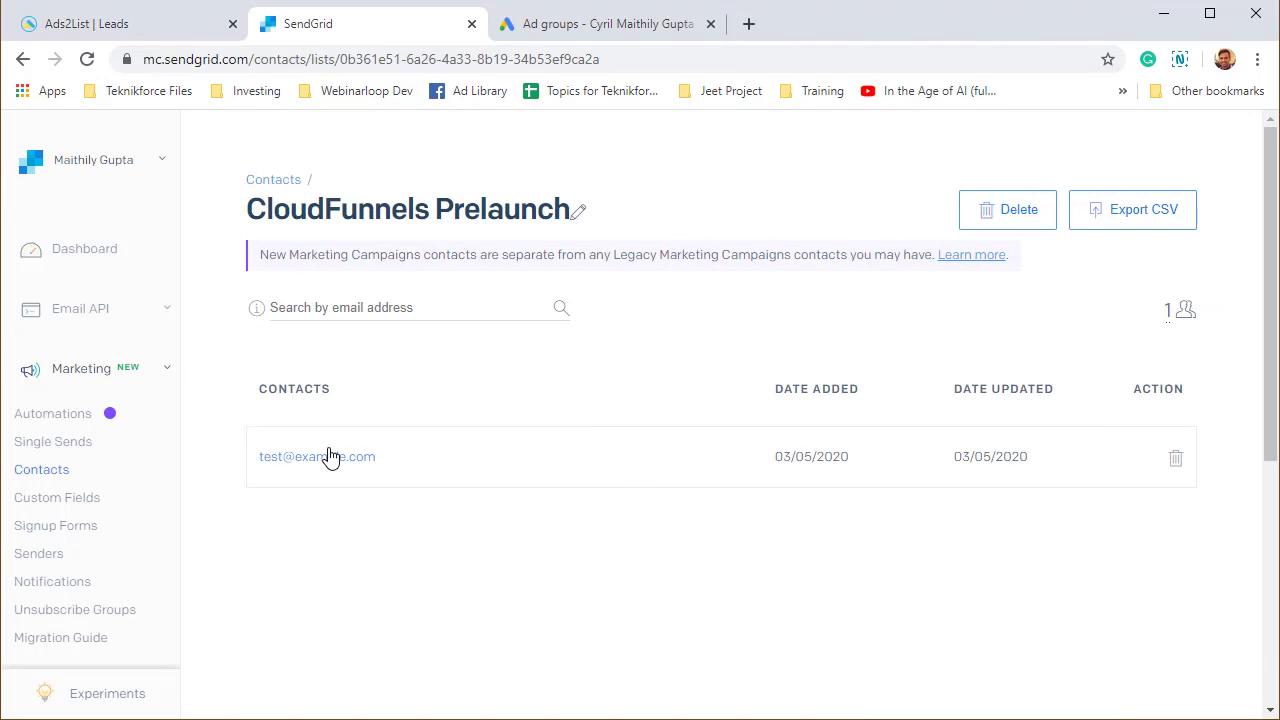